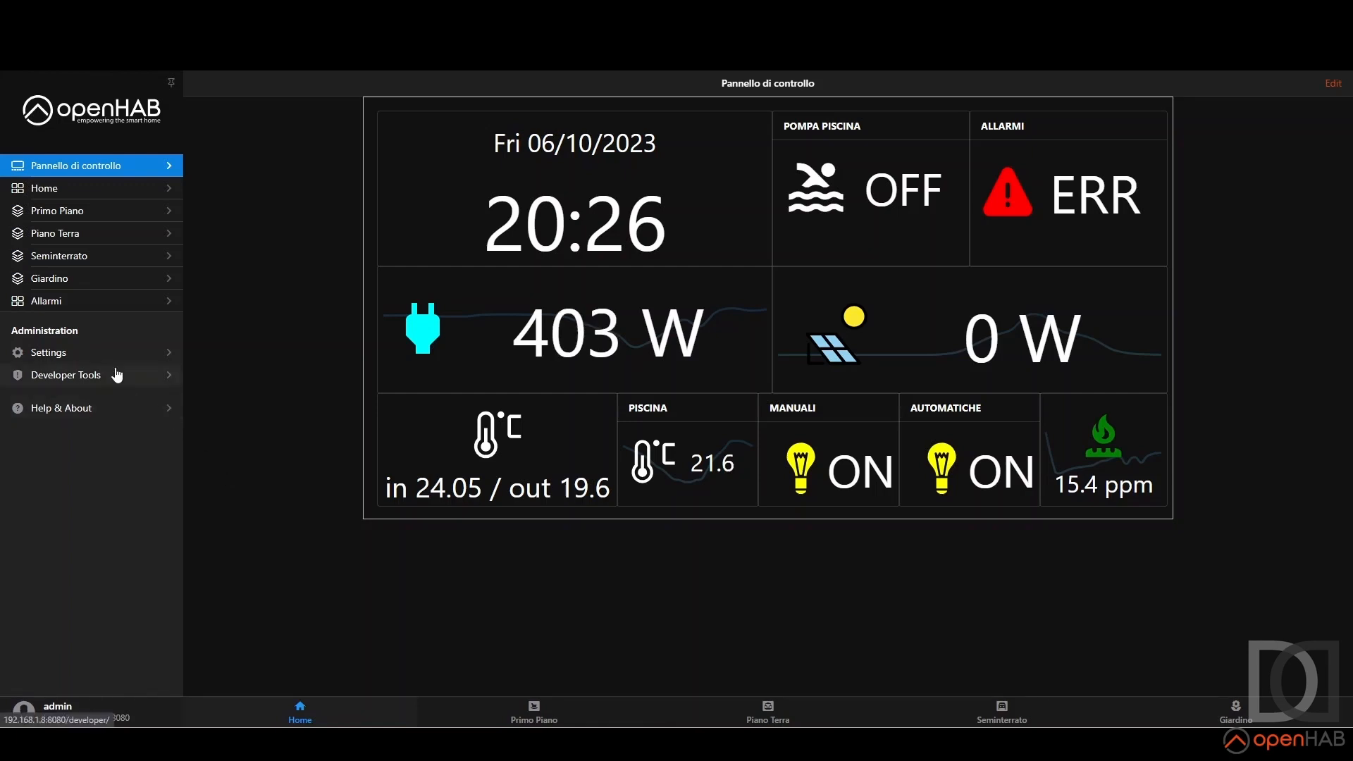
Step: Search the automation rules for "piscina" and open the Pompa Piscina ON rule
click(77, 355)
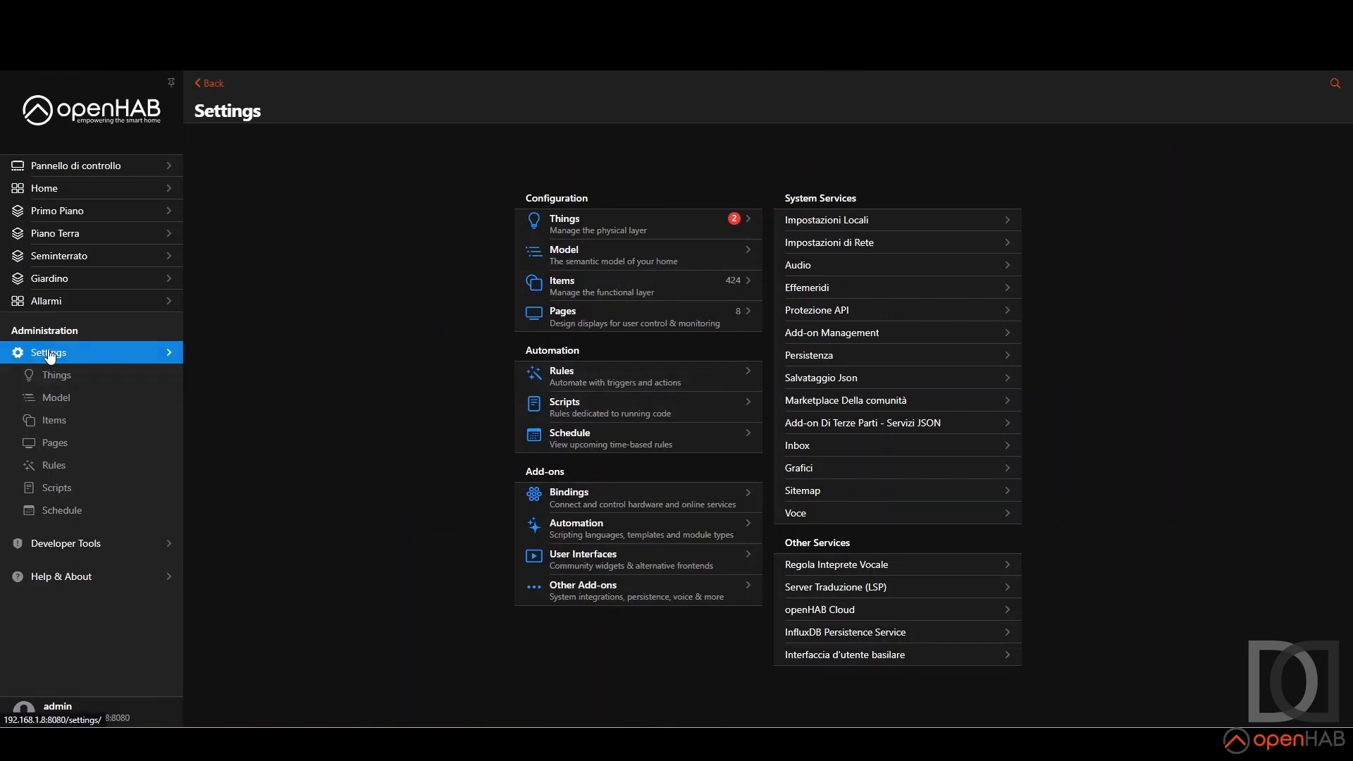
click(572, 380)
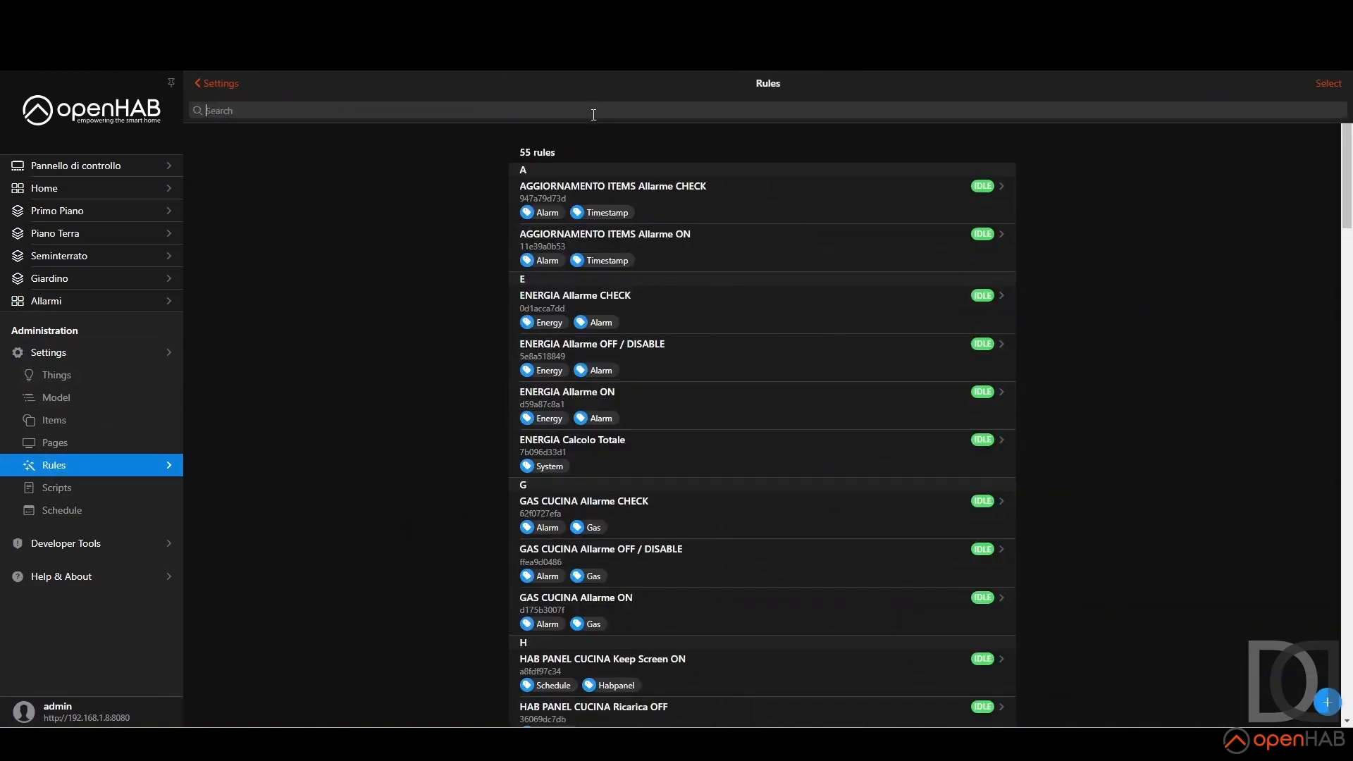
text(piscina)
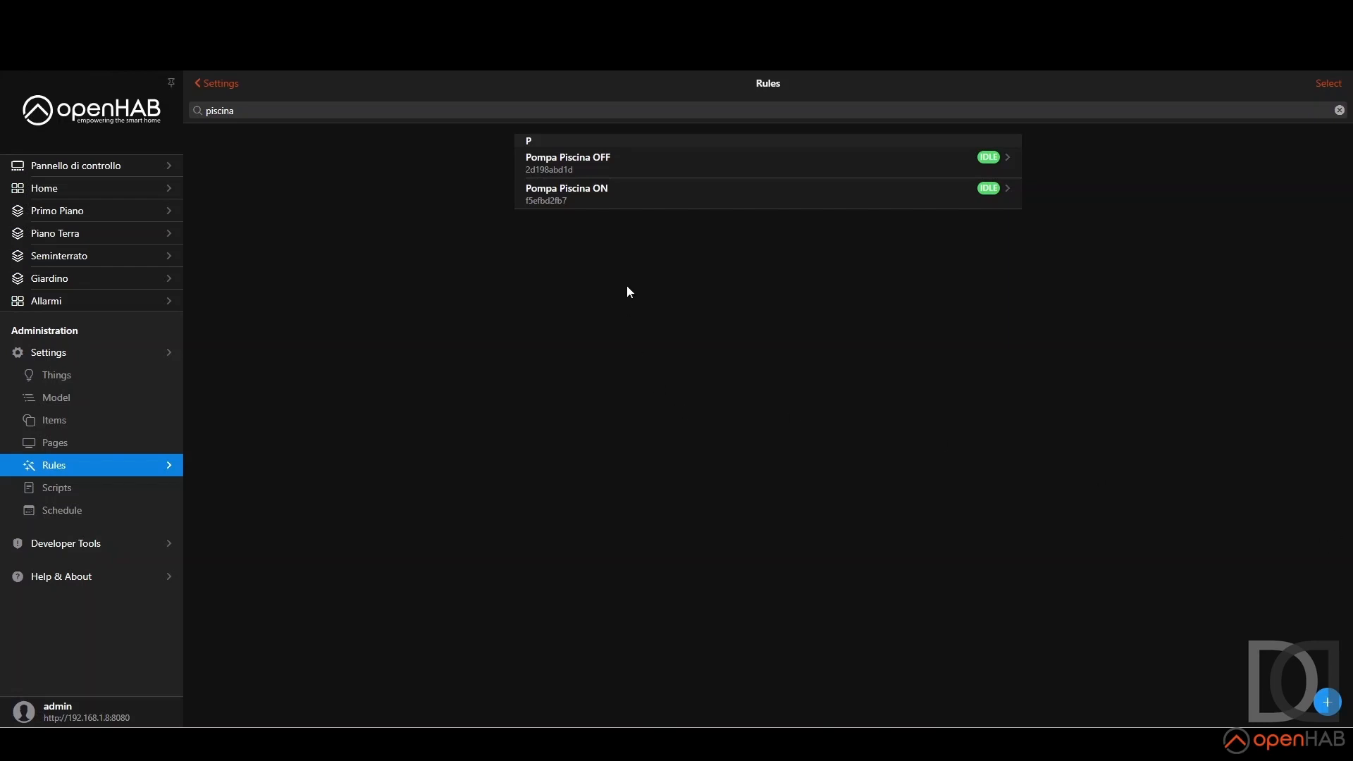
click(622, 195)
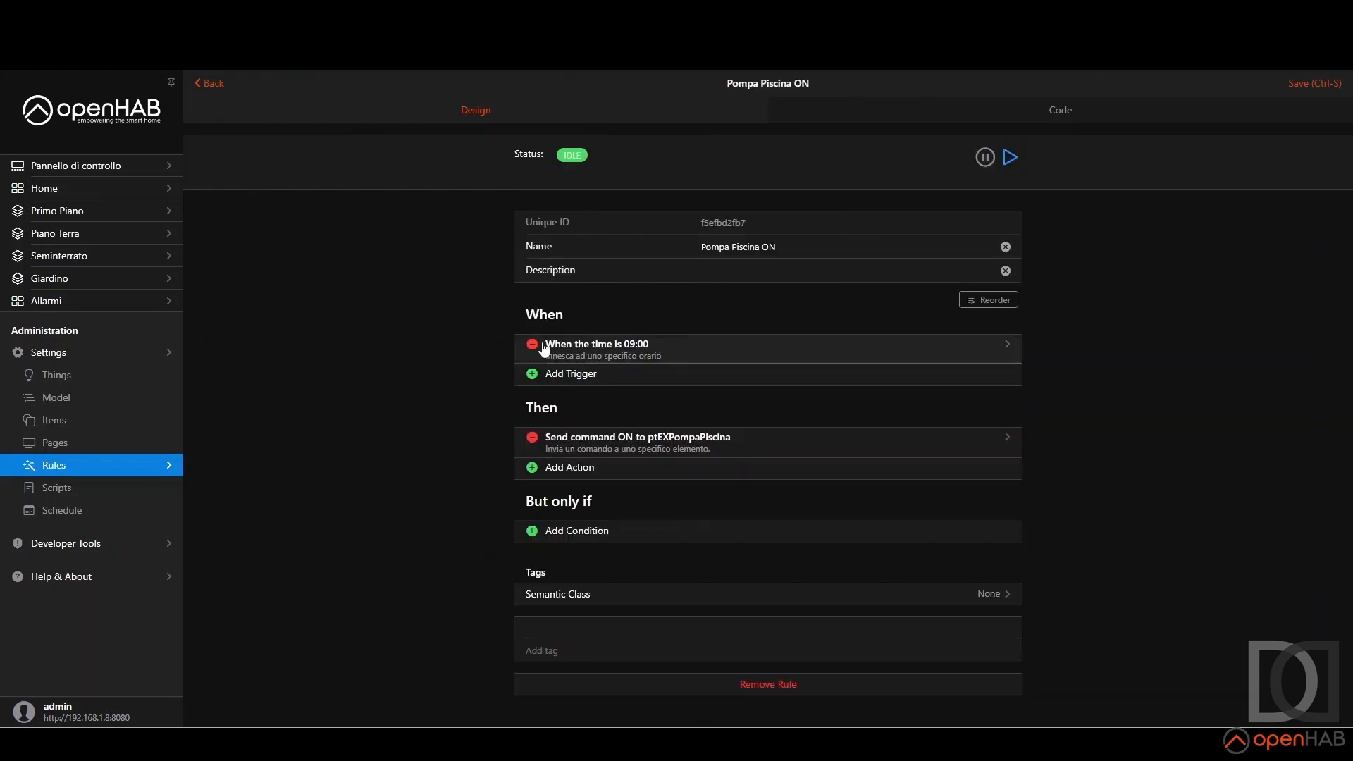
Step: Examine the time trigger and the command action of the Pompa Piscina ON rule, and view the Pompa Piscina OFF rule
click(629, 350)
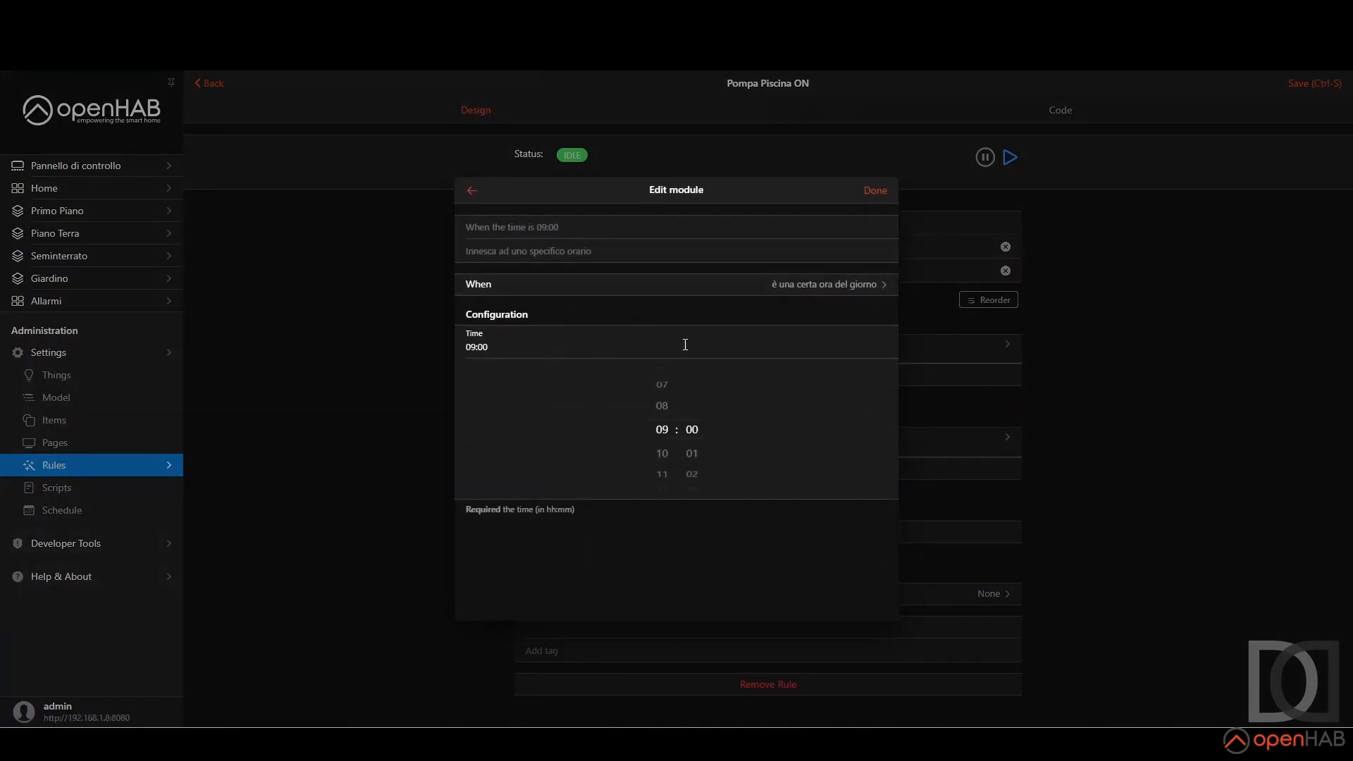
click(874, 192)
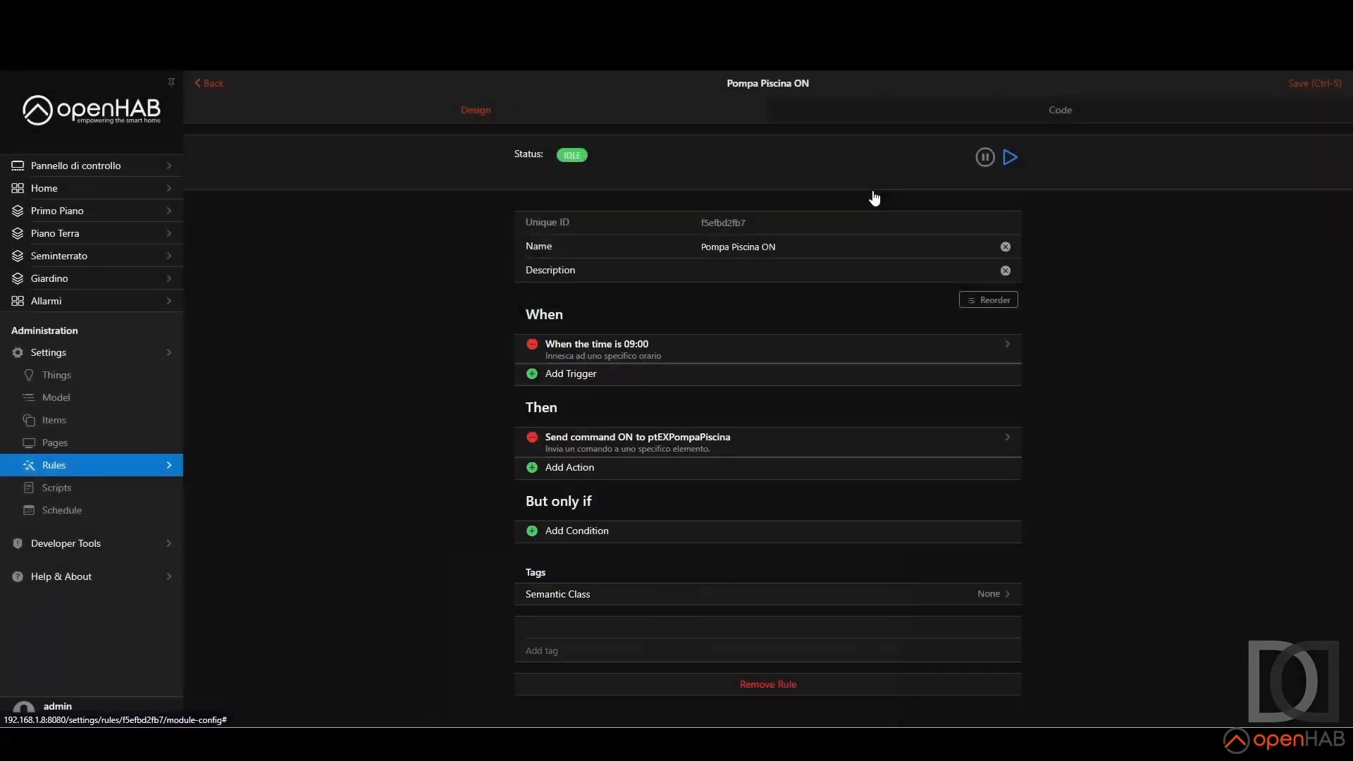
click(598, 442)
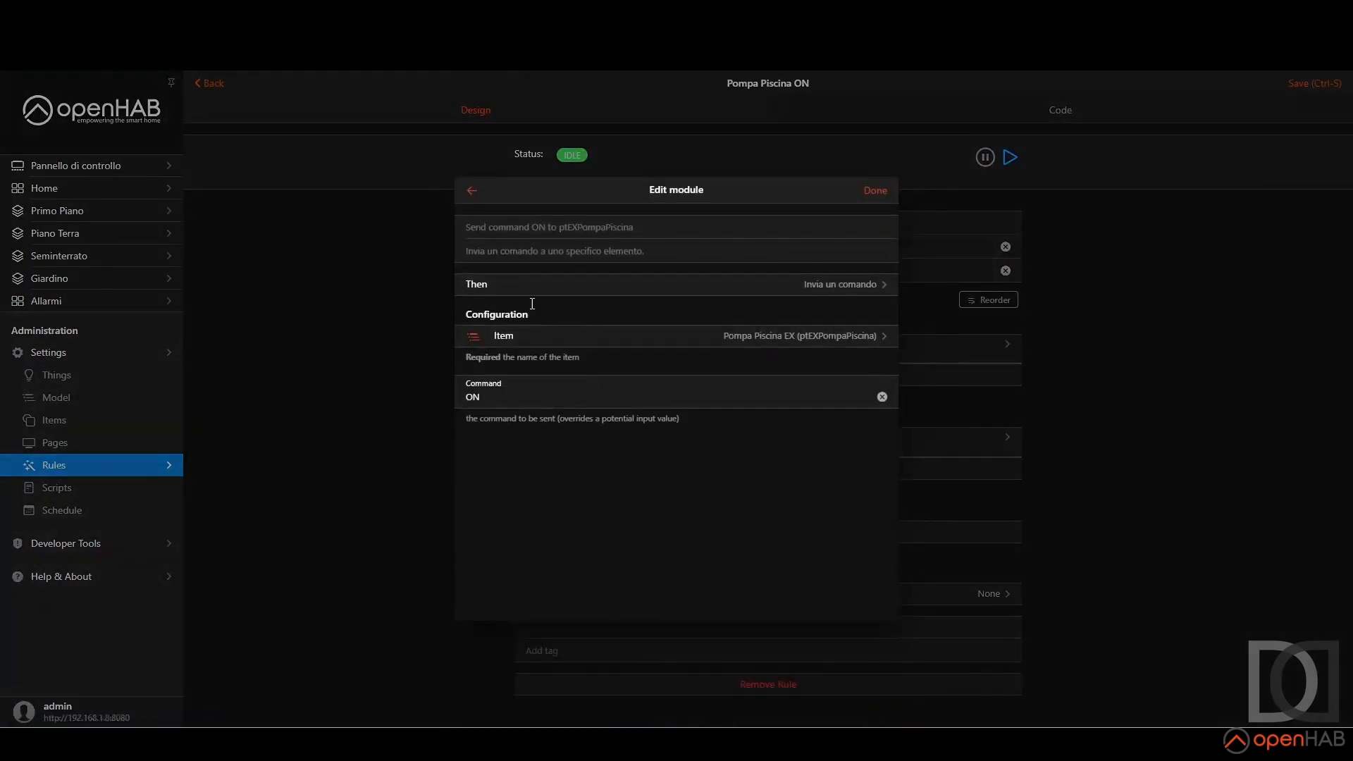
click(541, 226)
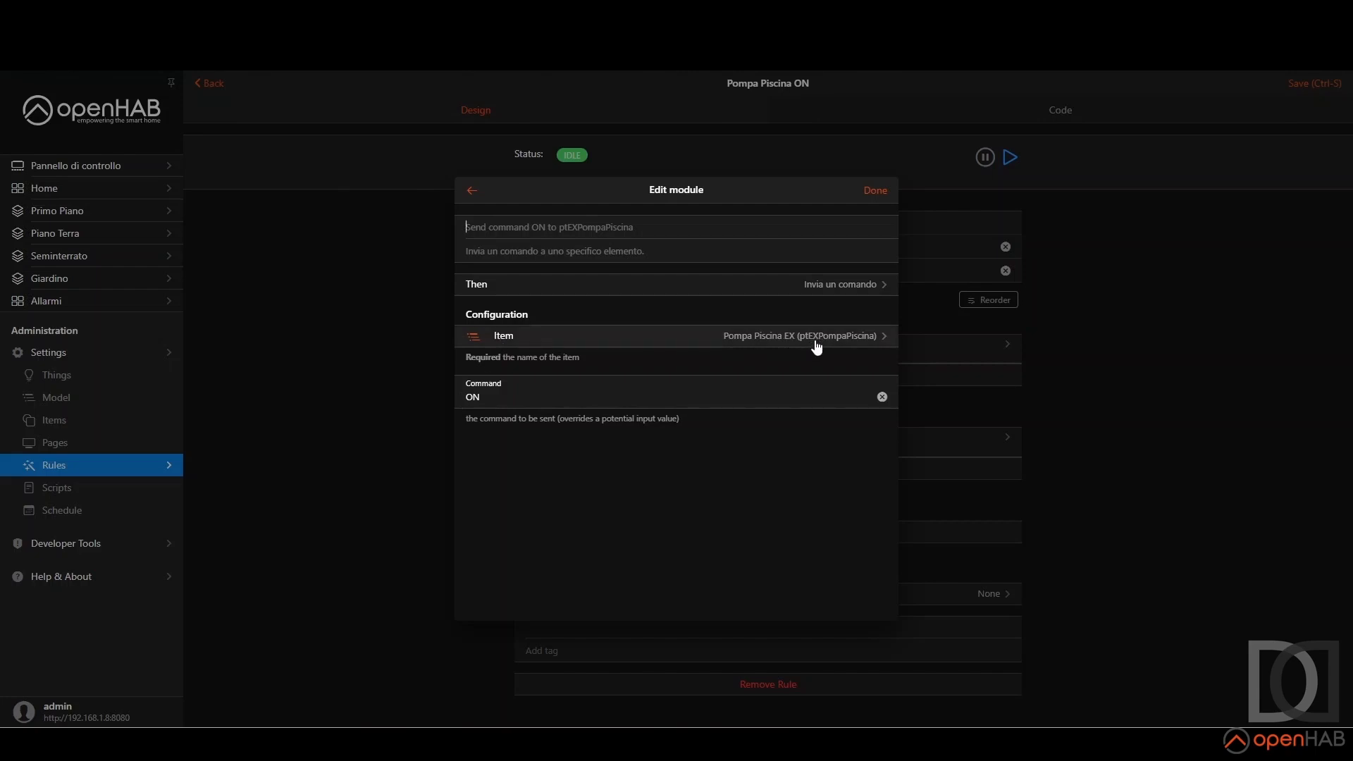
click(472, 191)
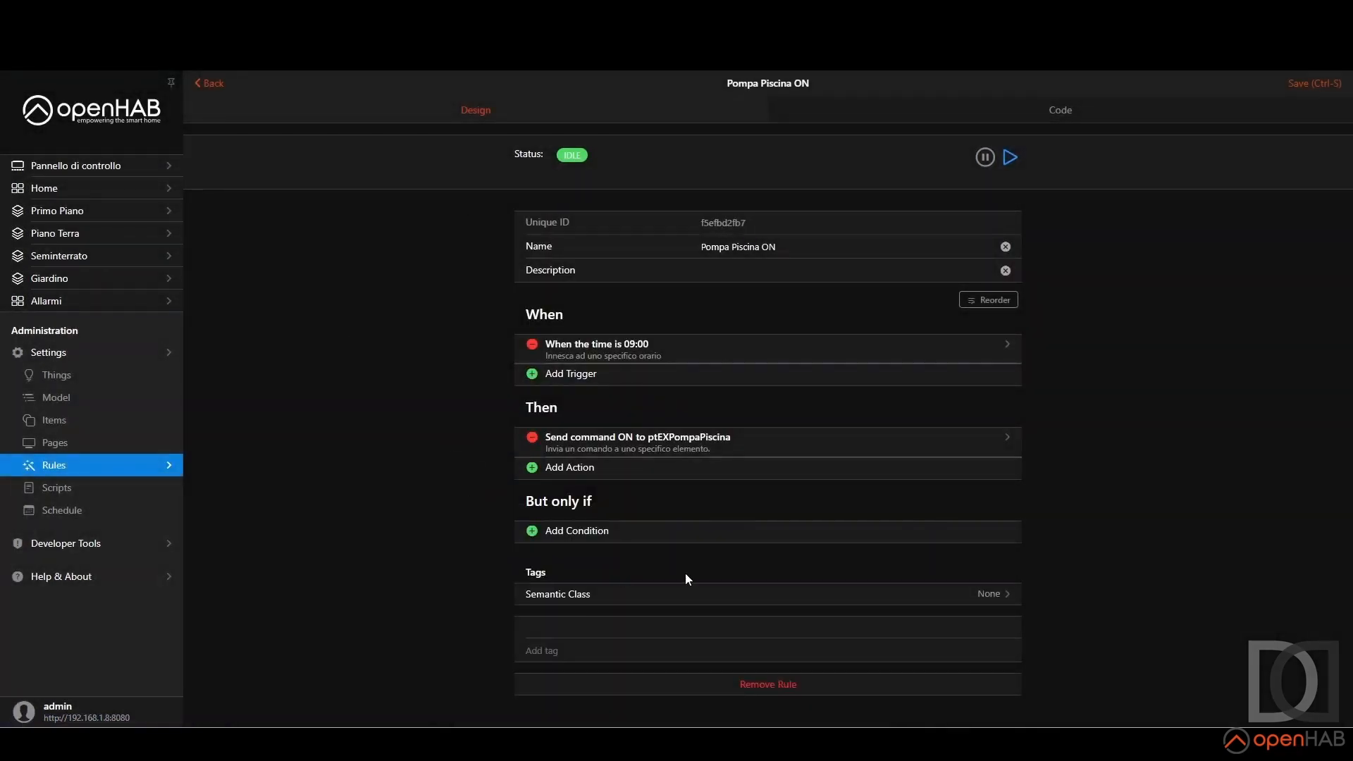
click(210, 84)
click(608, 170)
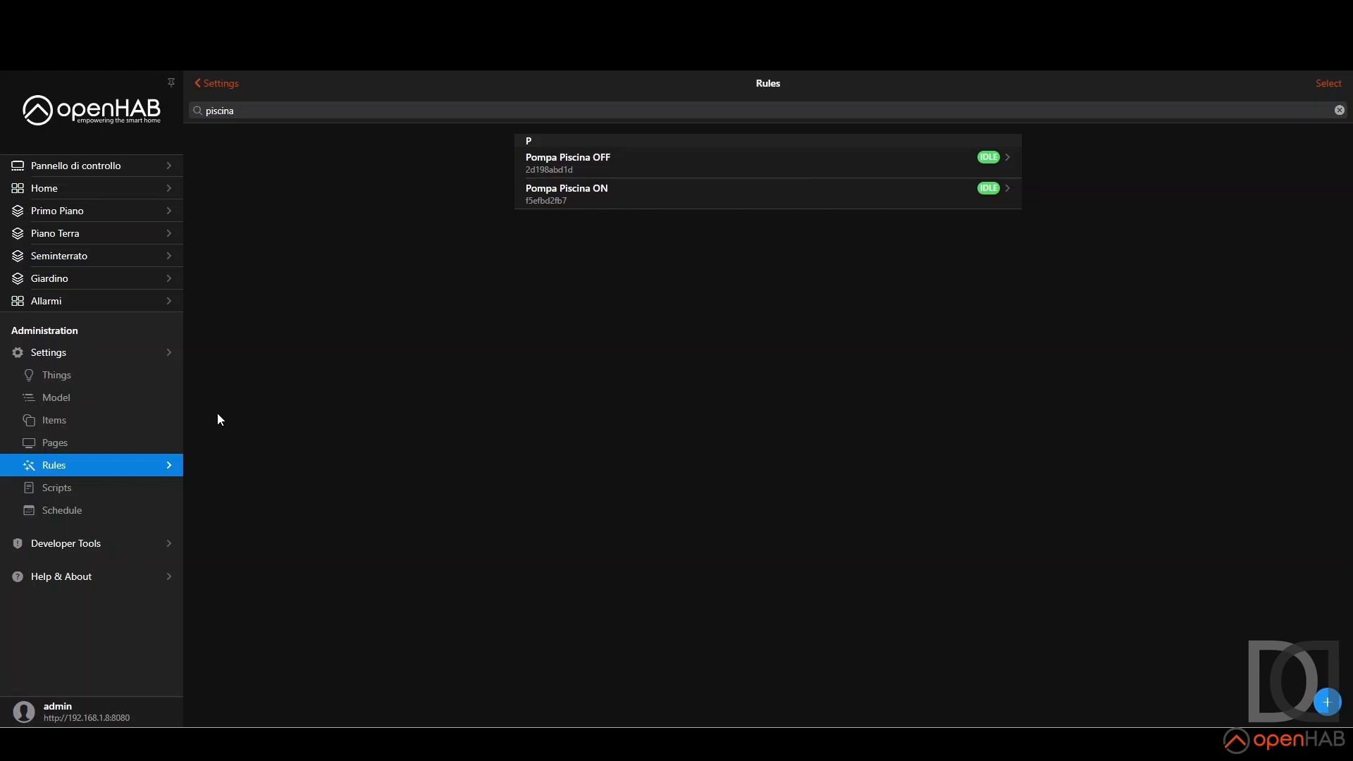
Step: Start a new item named itRulesVarGlobPiscinaTemperatureLimit with the label "Soglia temperatura piscina"
click(136, 423)
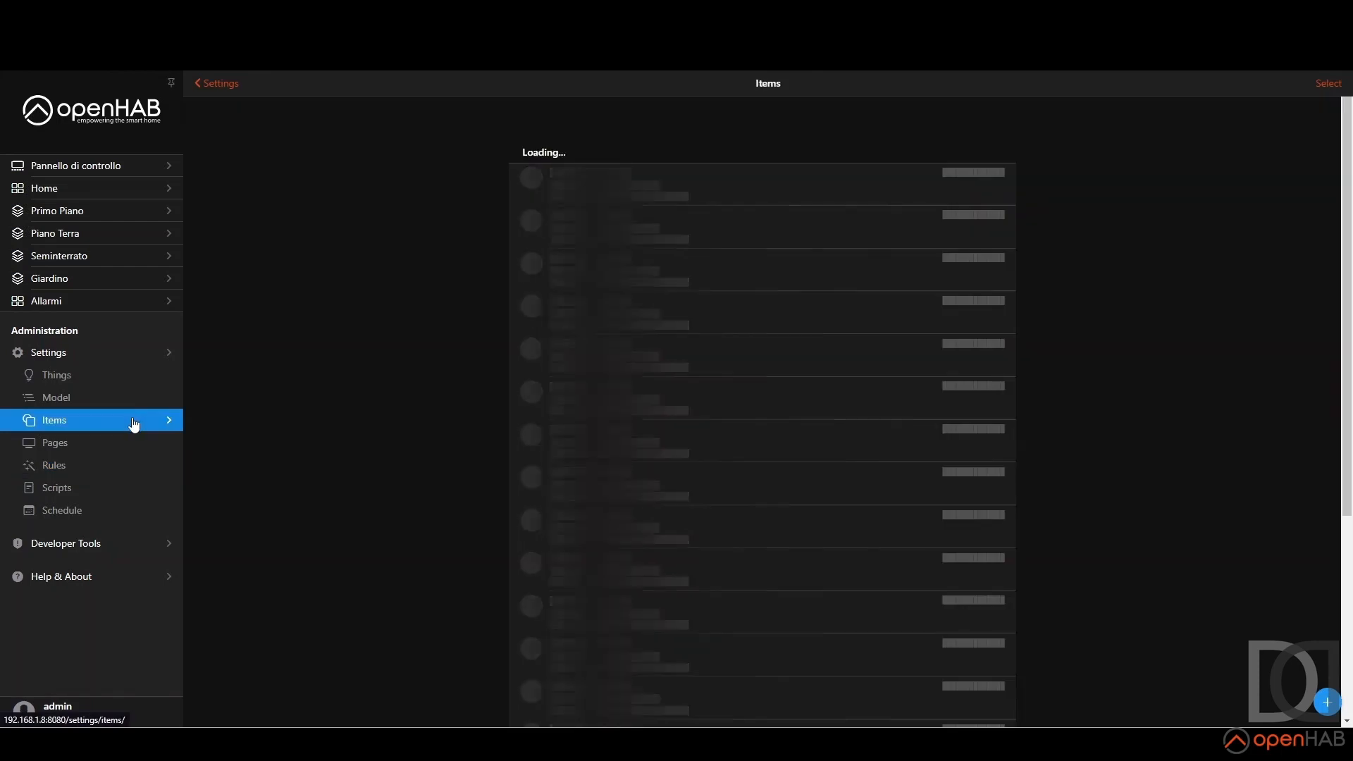
click(1329, 701)
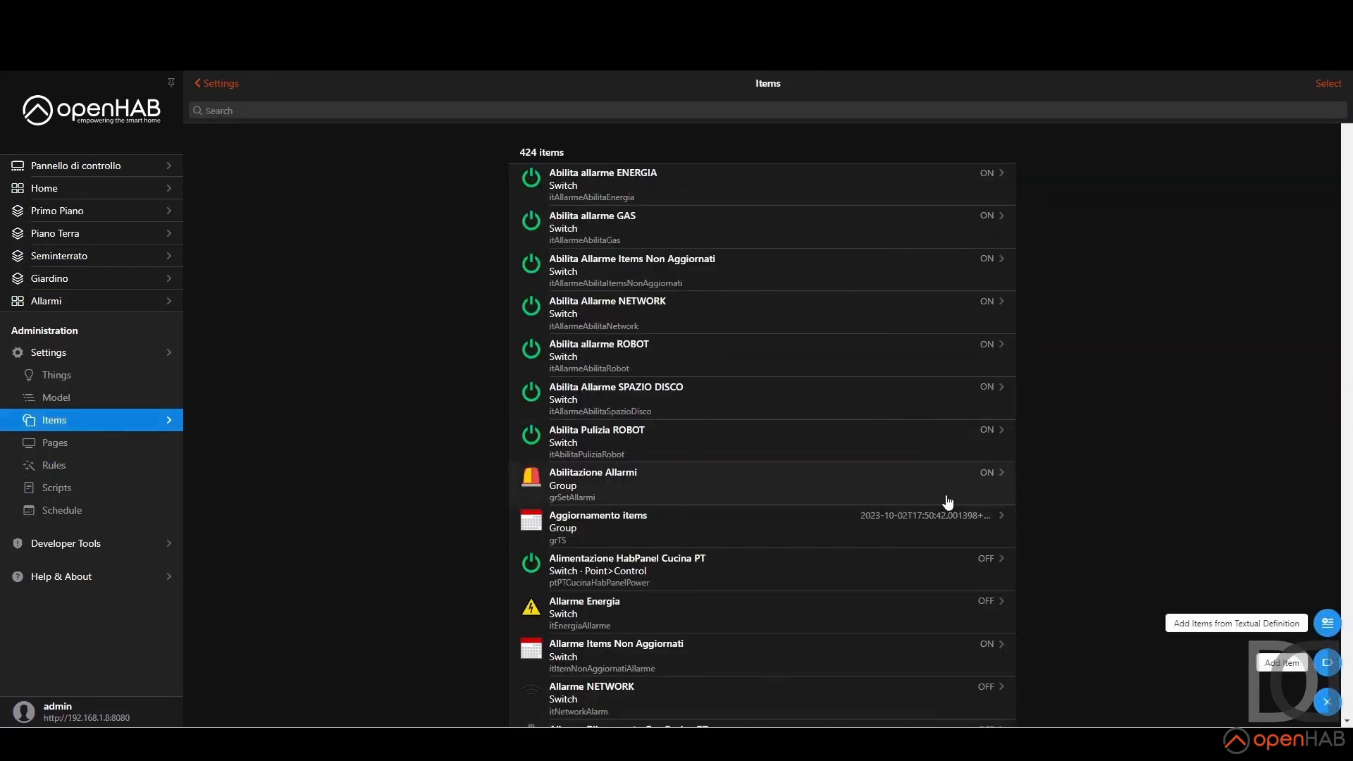
click(1328, 665)
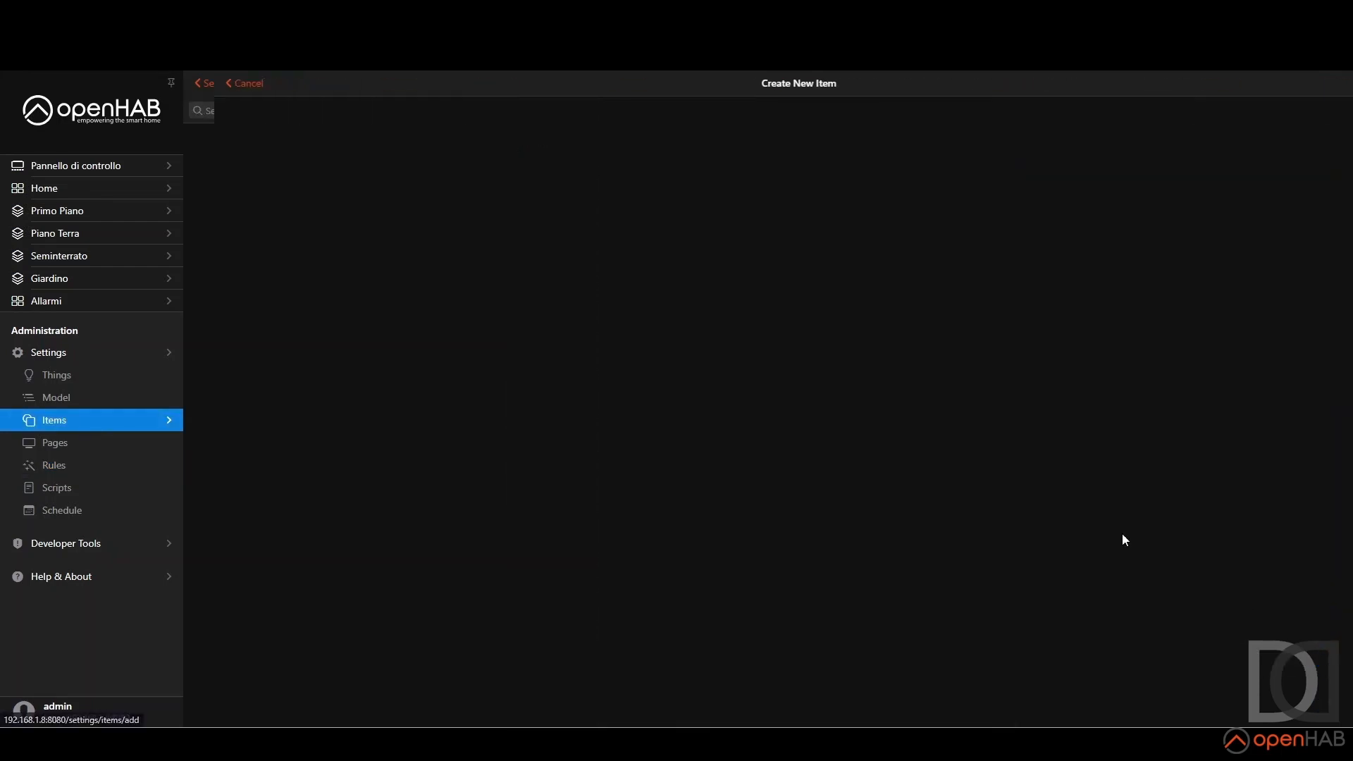
drag(783, 130, 634, 133)
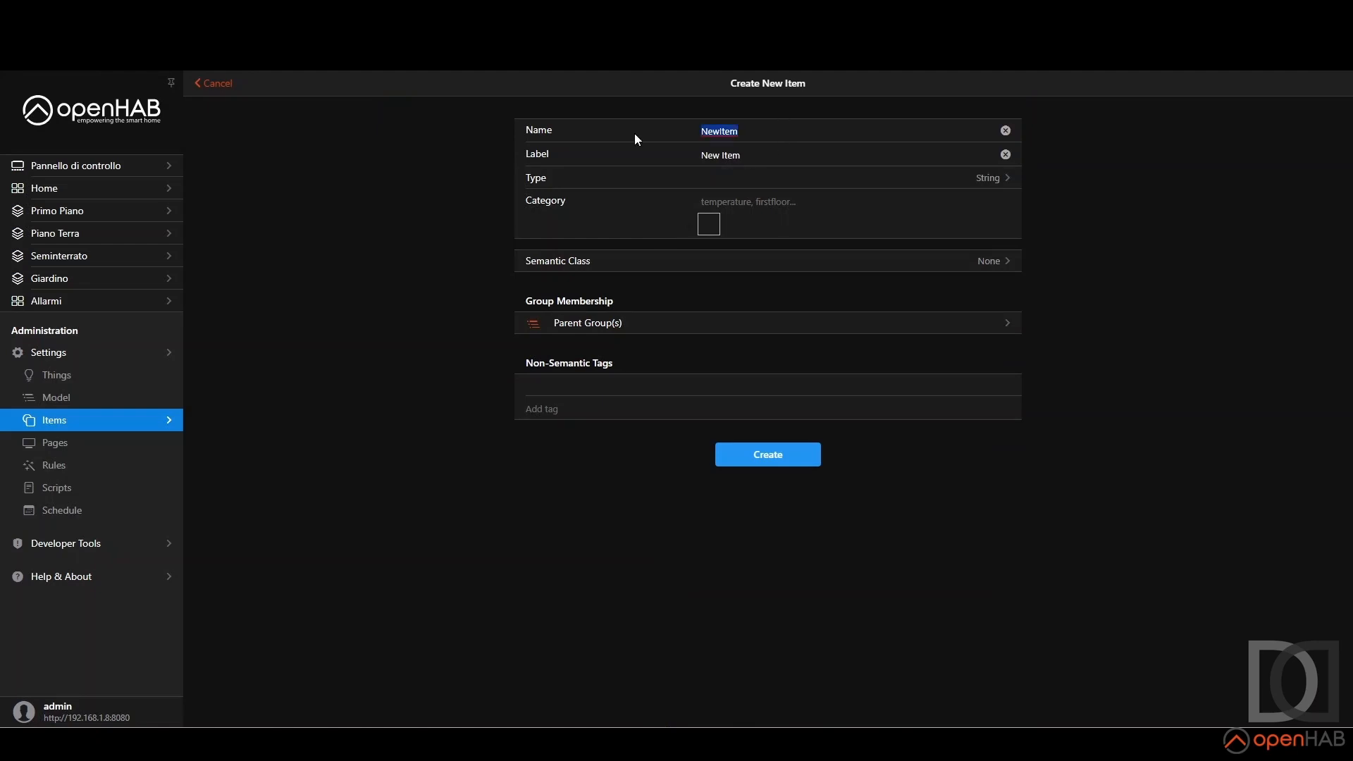
text(itRulesVarGlobal)
key(BackSpace)
key(BackSpace)
text(PiscinaTemperatureLimit)
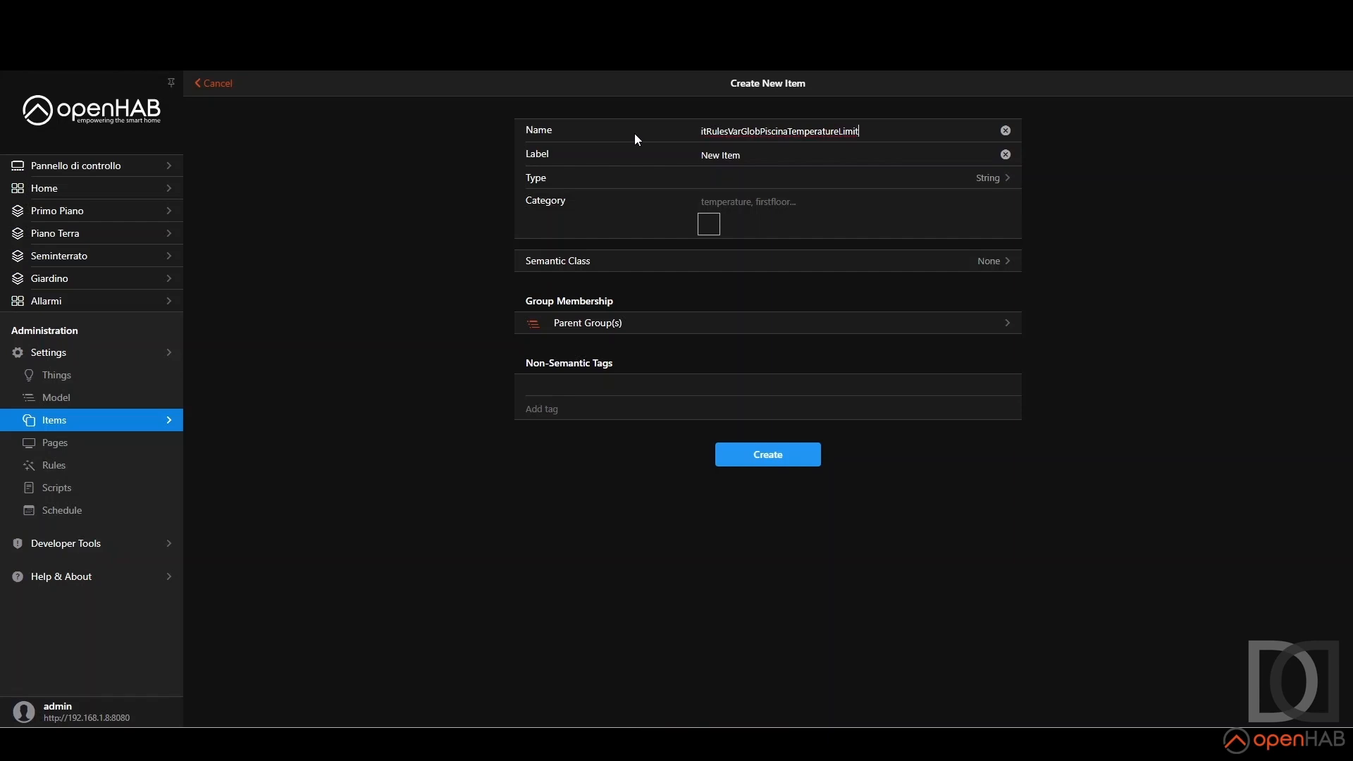
key(Tab)
text(Soglia temperatura piscina)
Step: Set the new item's type to Number and its category to temperature
click(996, 182)
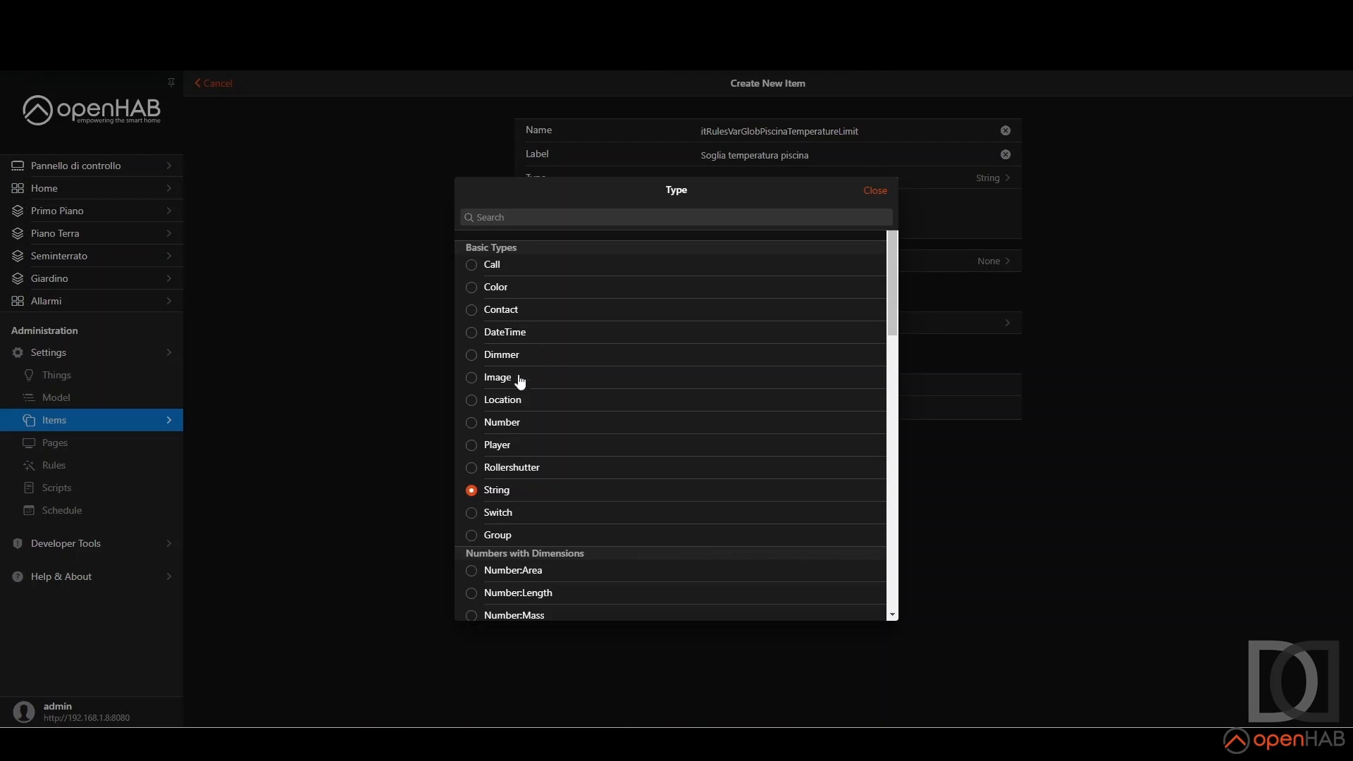
click(522, 424)
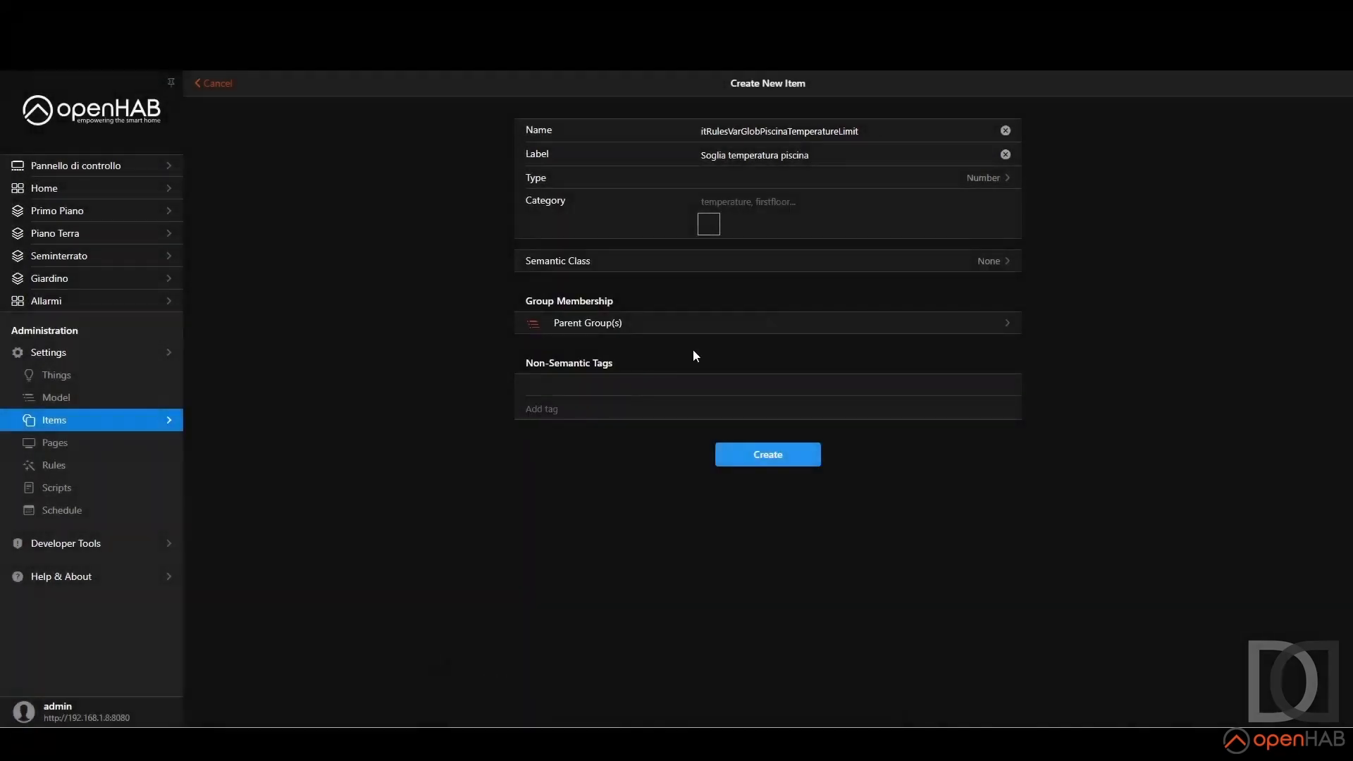
click(759, 204)
text(tempe)
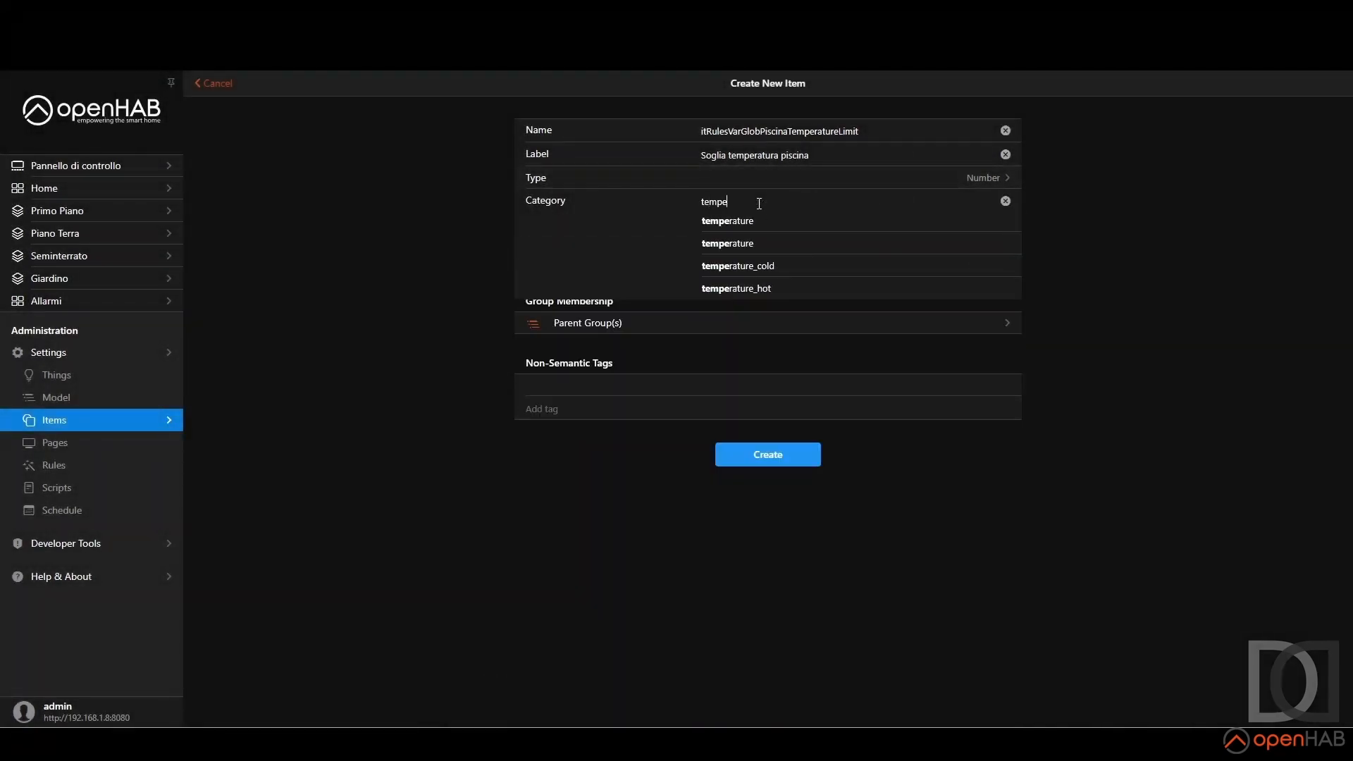
click(733, 224)
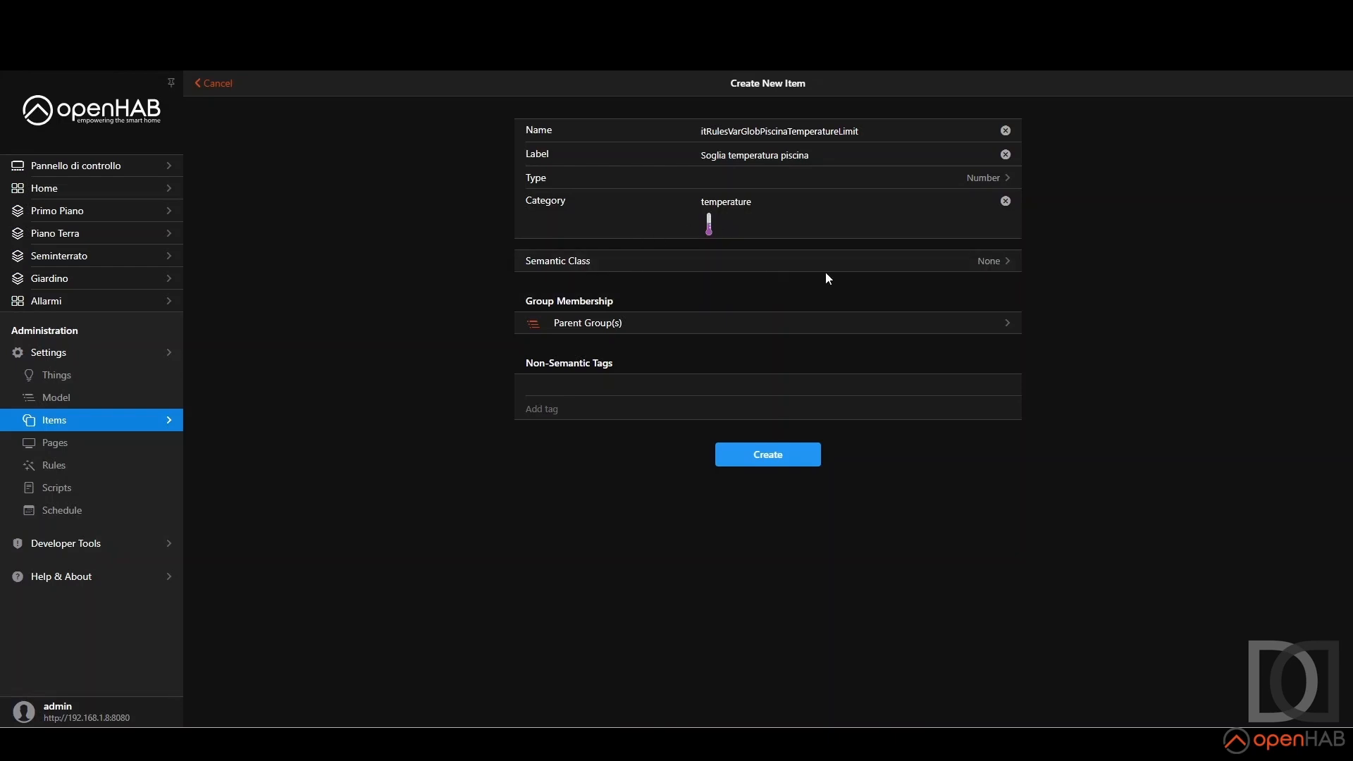
Step: Assign the item to the parent group Variabili Globali Rules (grRulesVariabiliGlobali) and create it
click(803, 324)
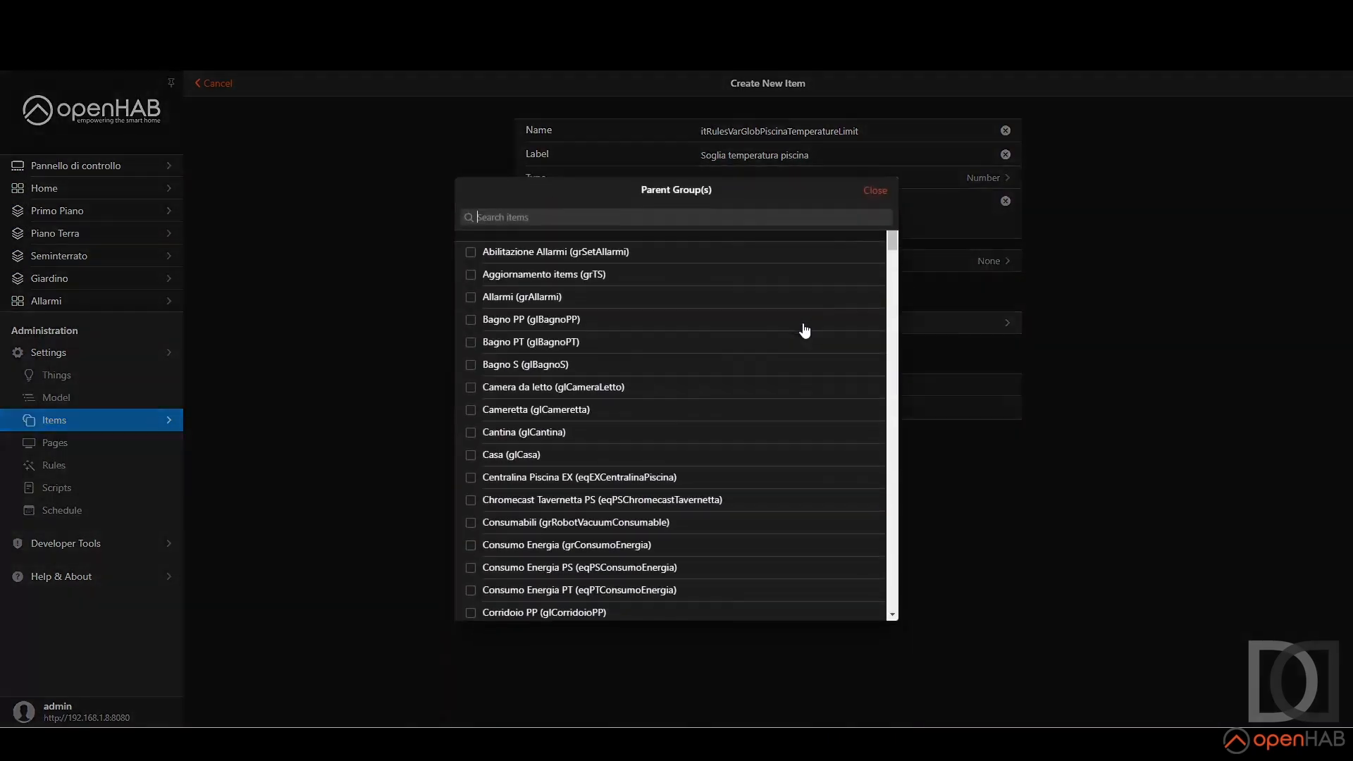
click(625, 220)
text(grRule)
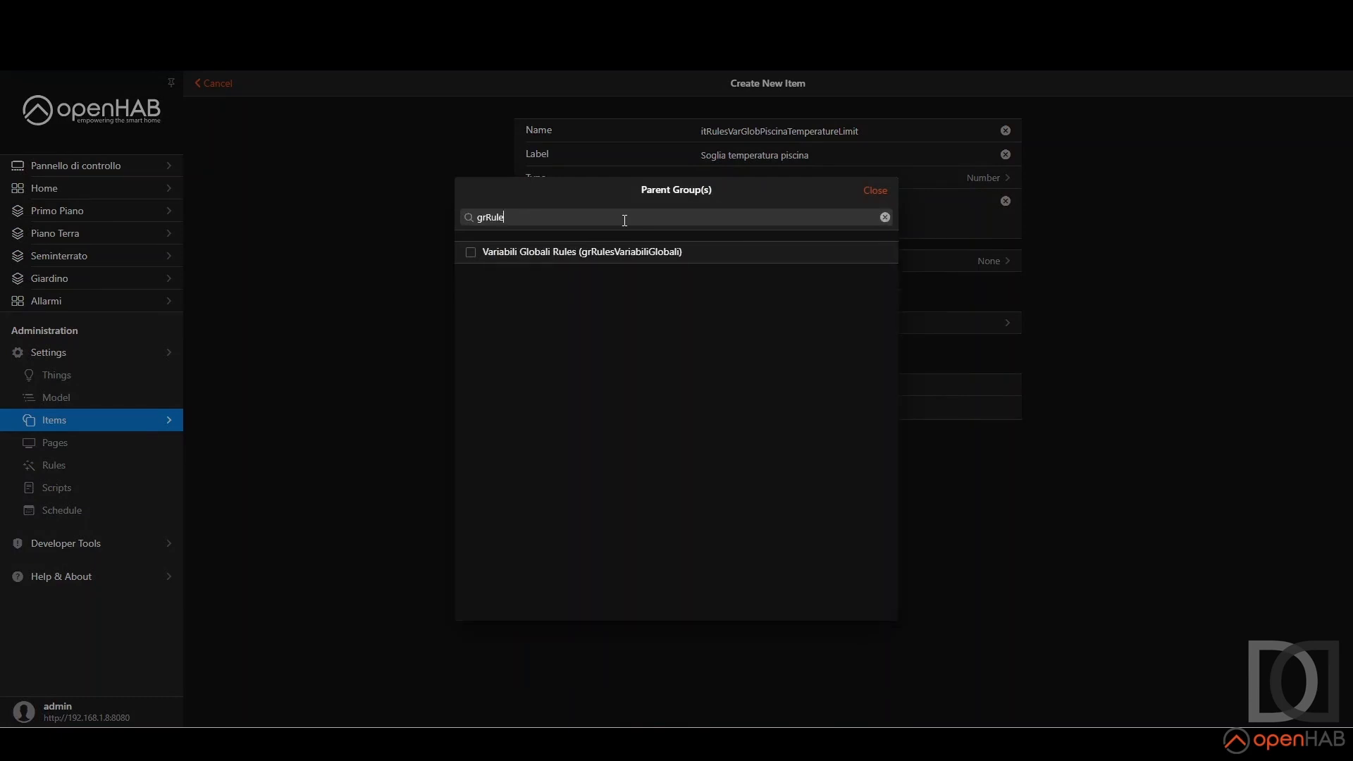
click(470, 254)
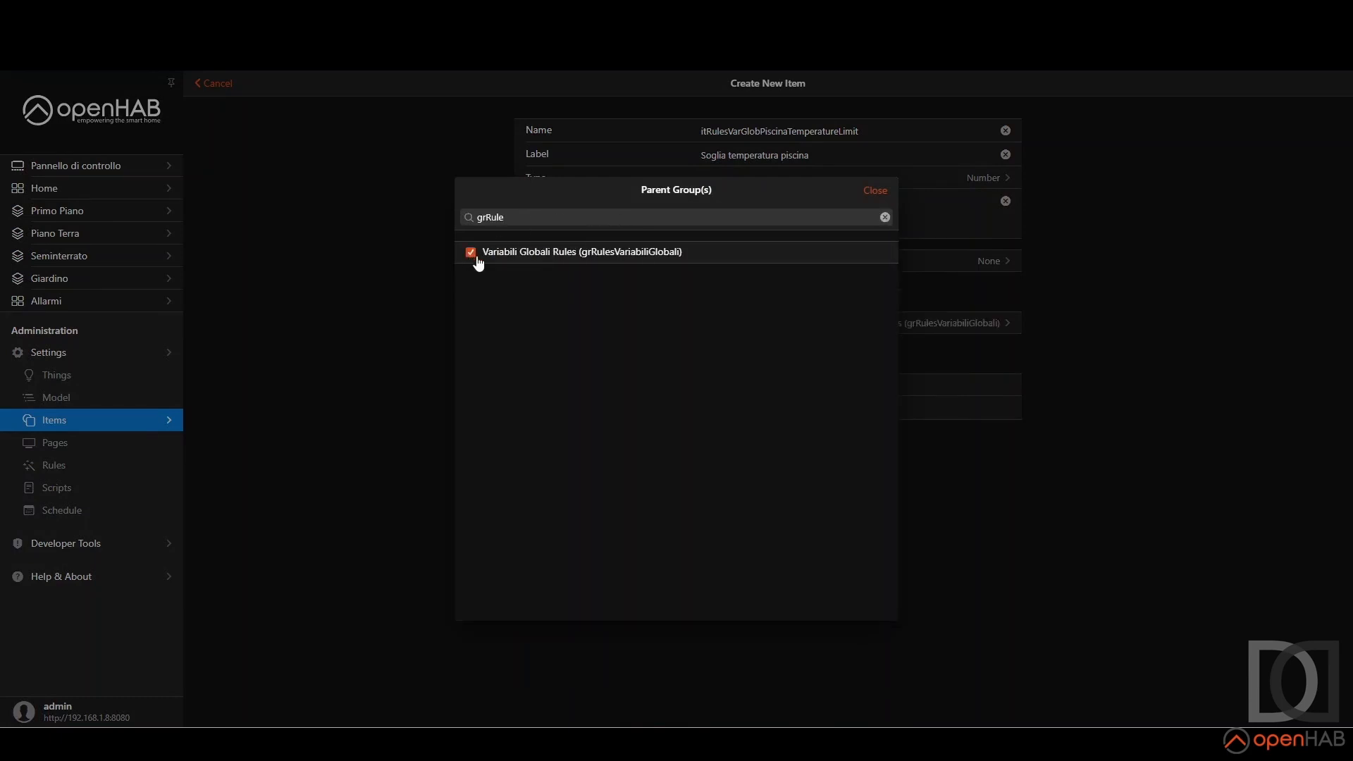
click(874, 192)
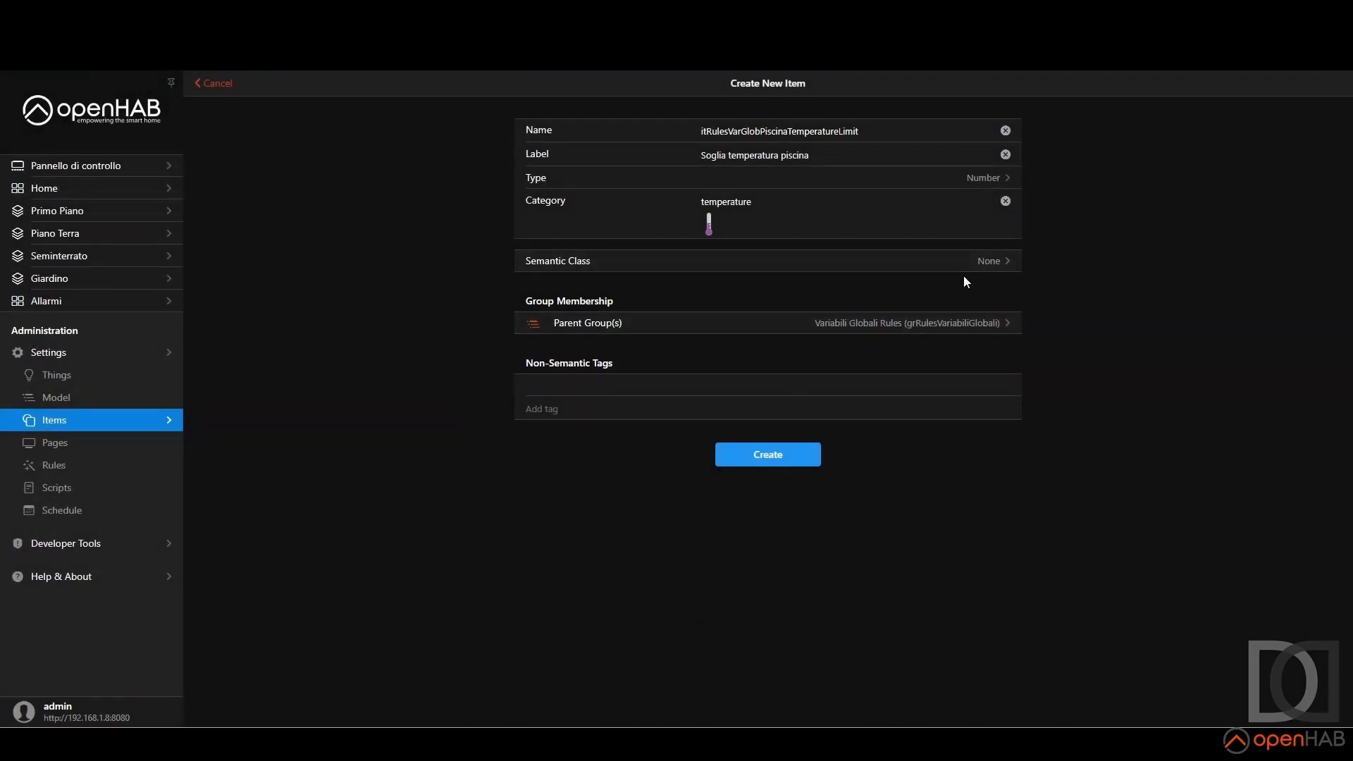
click(765, 454)
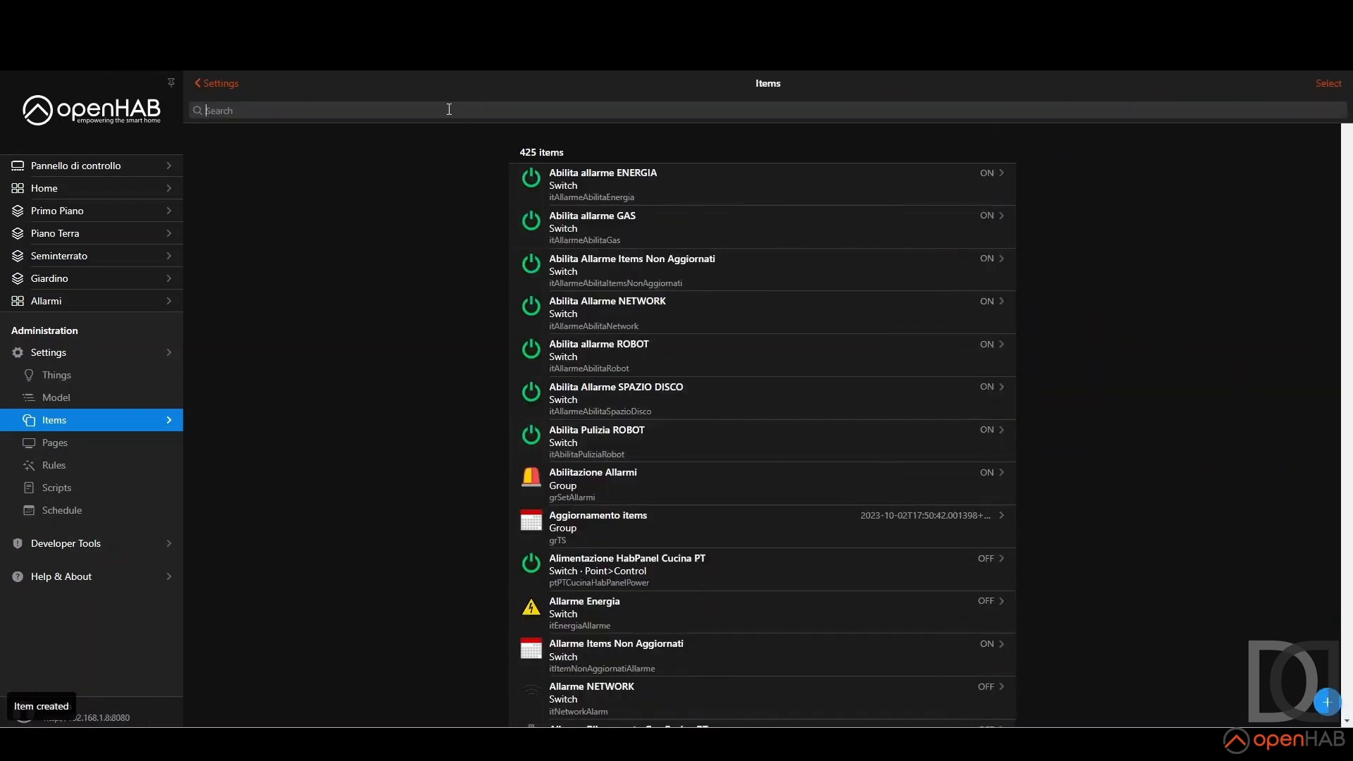
Step: Search the items for "temperature" and open the Soglia temperatura piscina item
click(449, 109)
text(tempera)
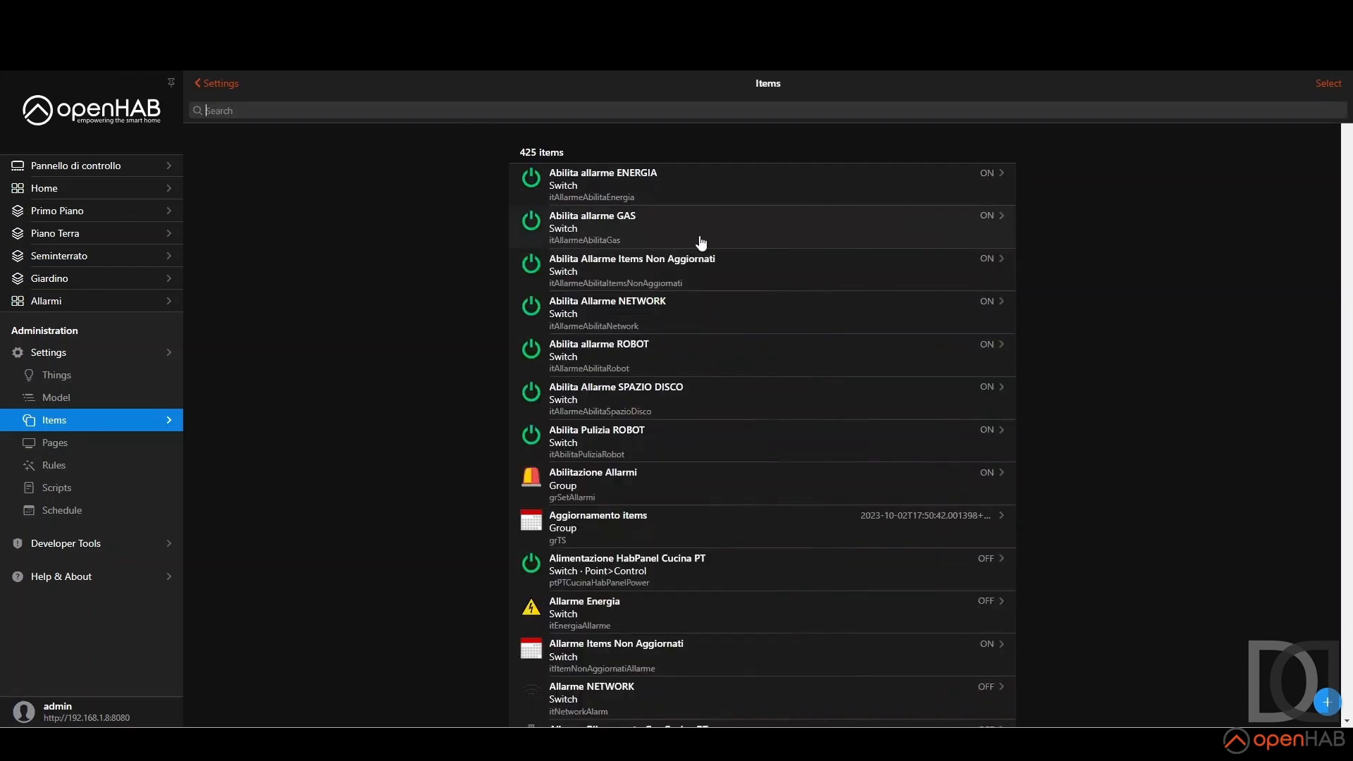
text(temperature)
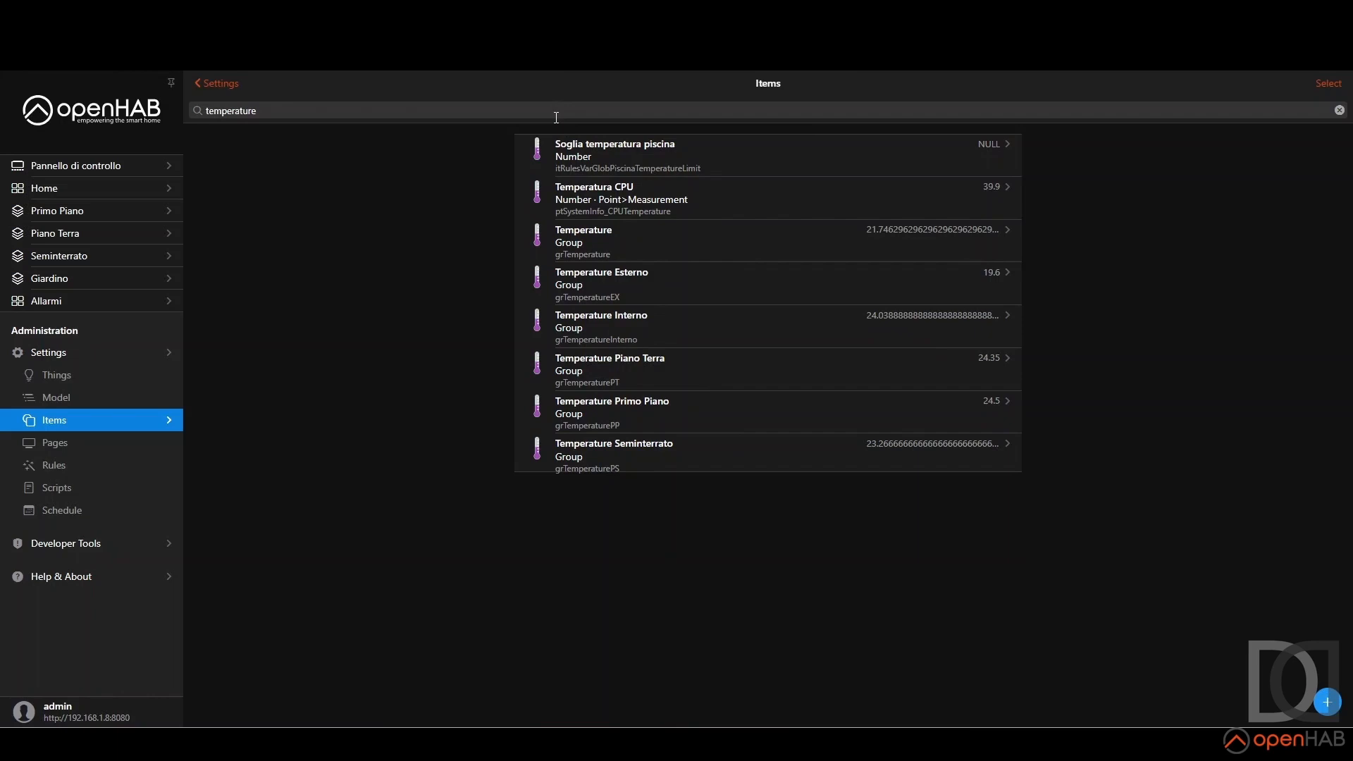
click(619, 159)
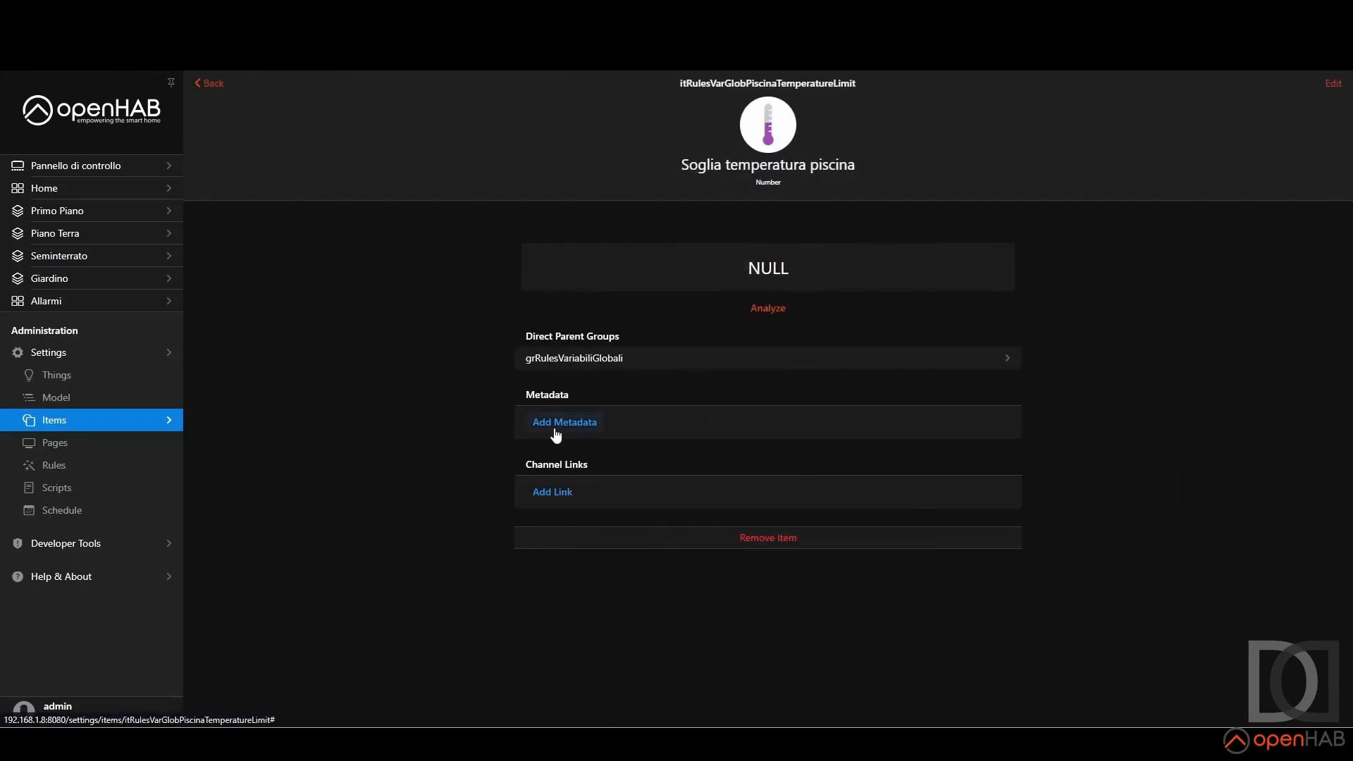
Step: Add State Description metadata with the pattern %d to the Soglia temperatura piscina item and save it
click(555, 425)
click(671, 367)
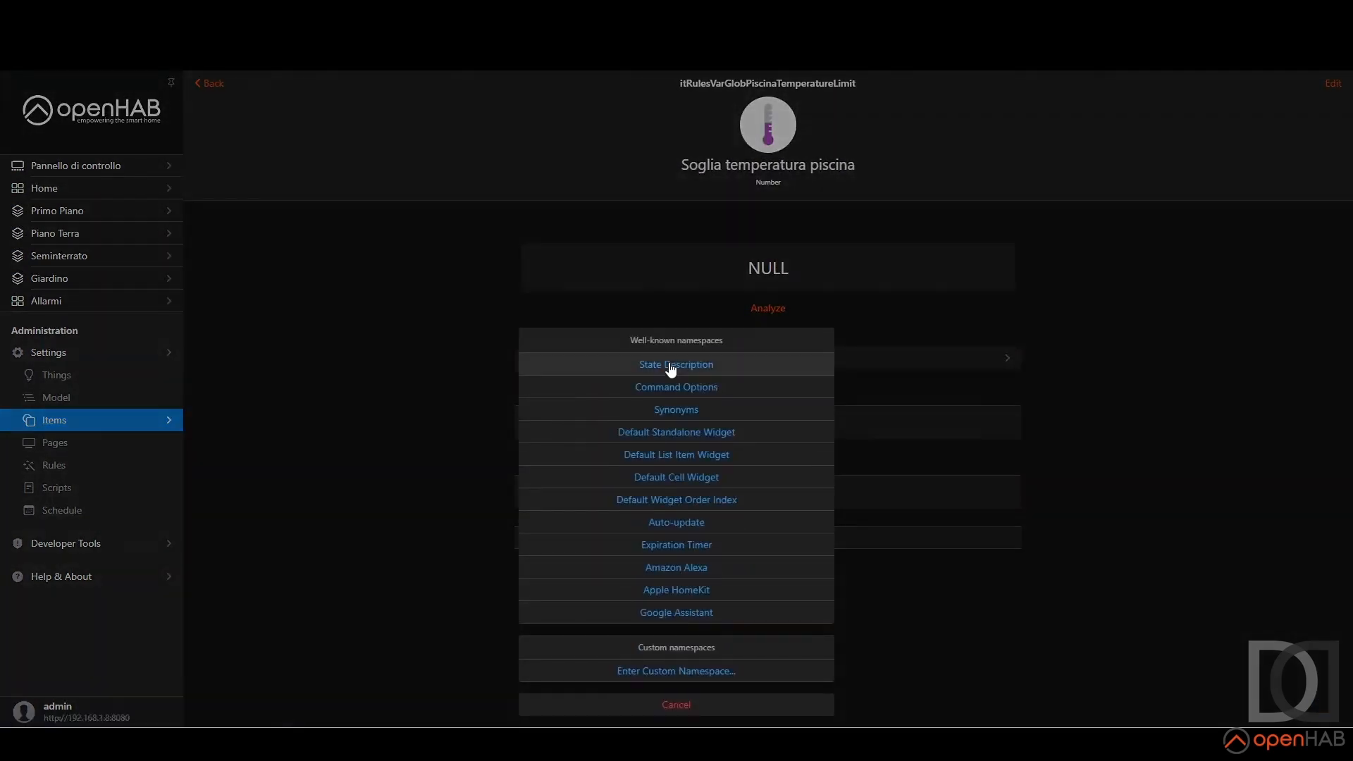
click(615, 214)
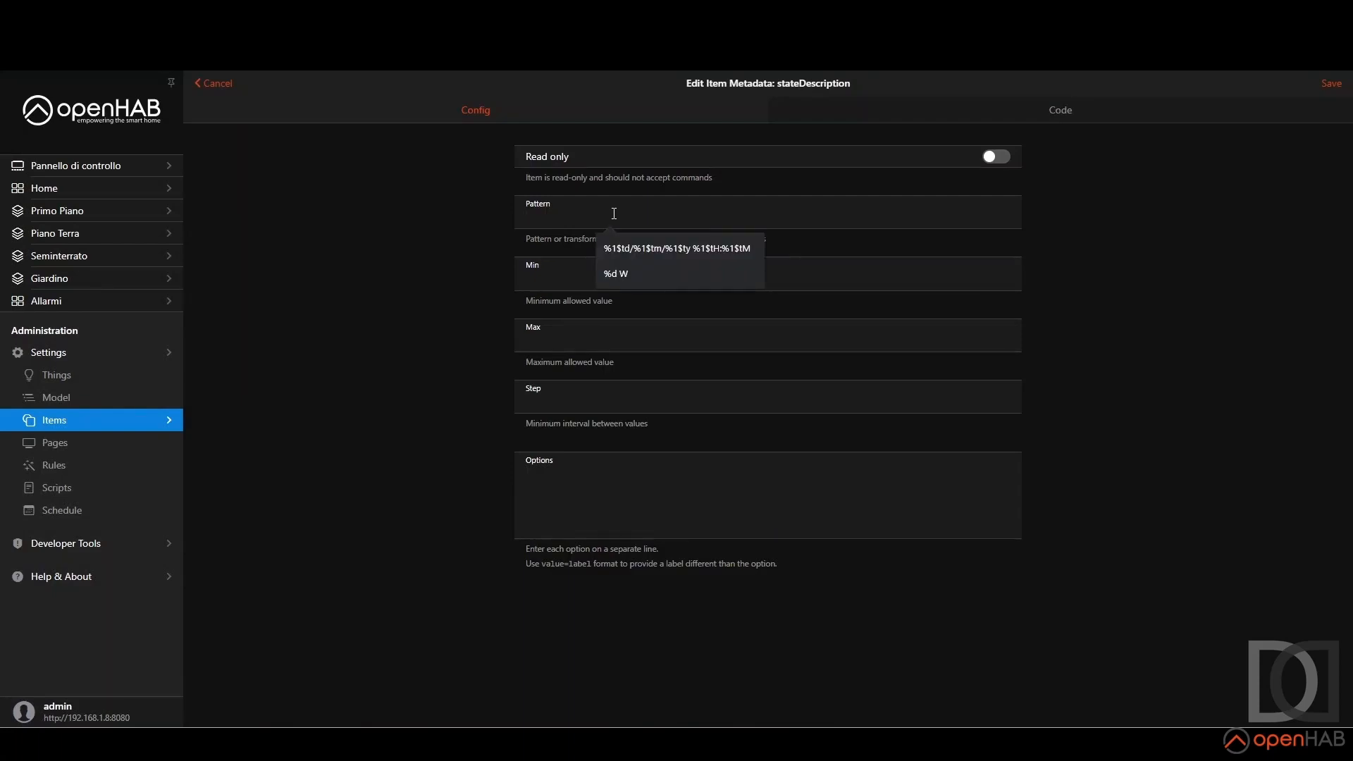
text(%d)
click(1086, 382)
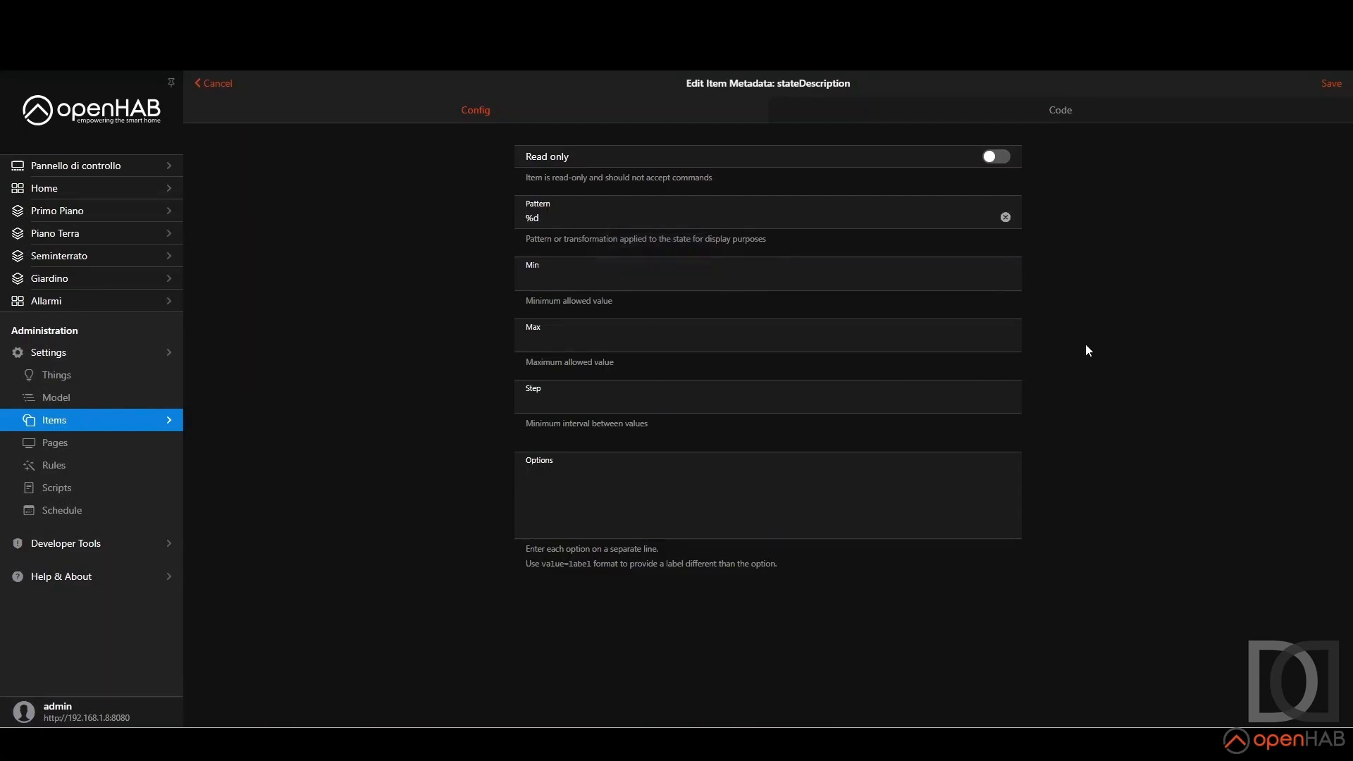
click(1333, 84)
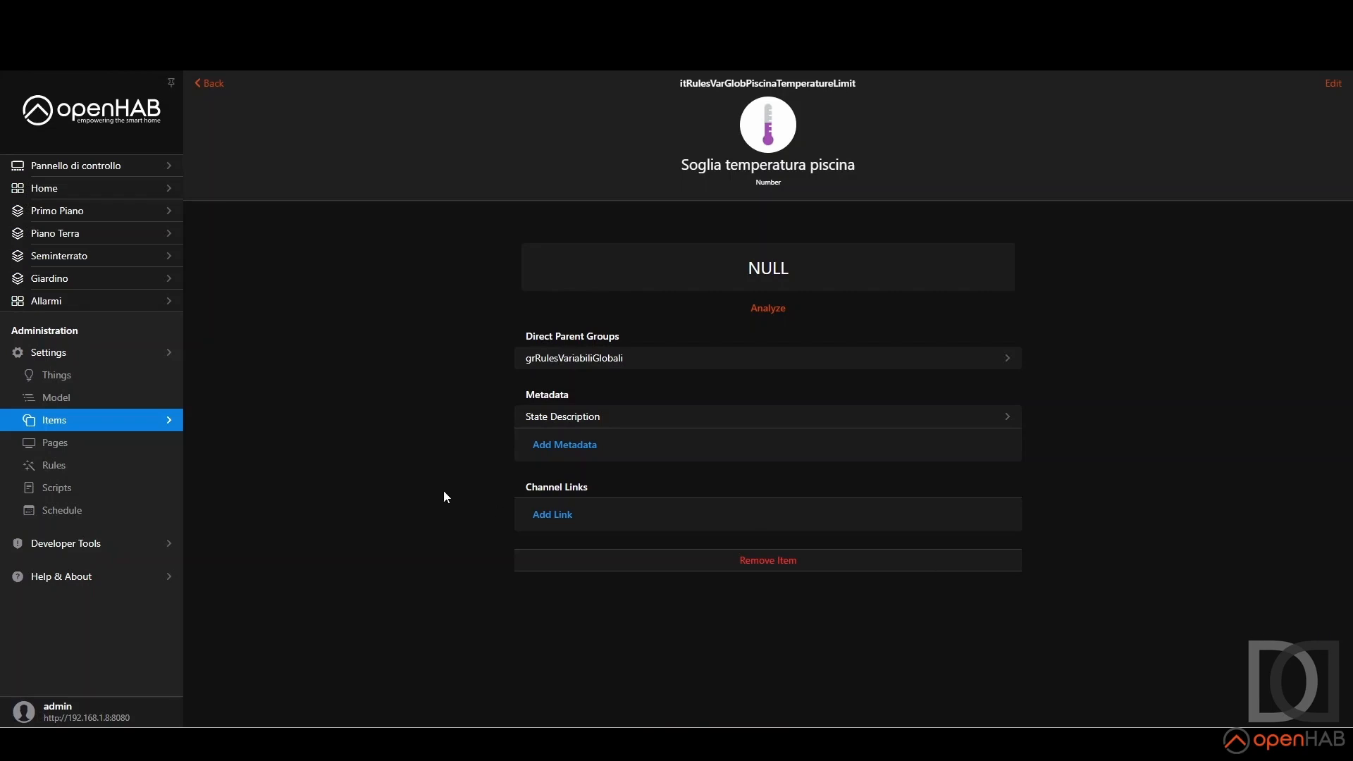
Step: Start a new item from the items list and name it itAllarmeAbilitaTemperaturaPiscina
click(85, 422)
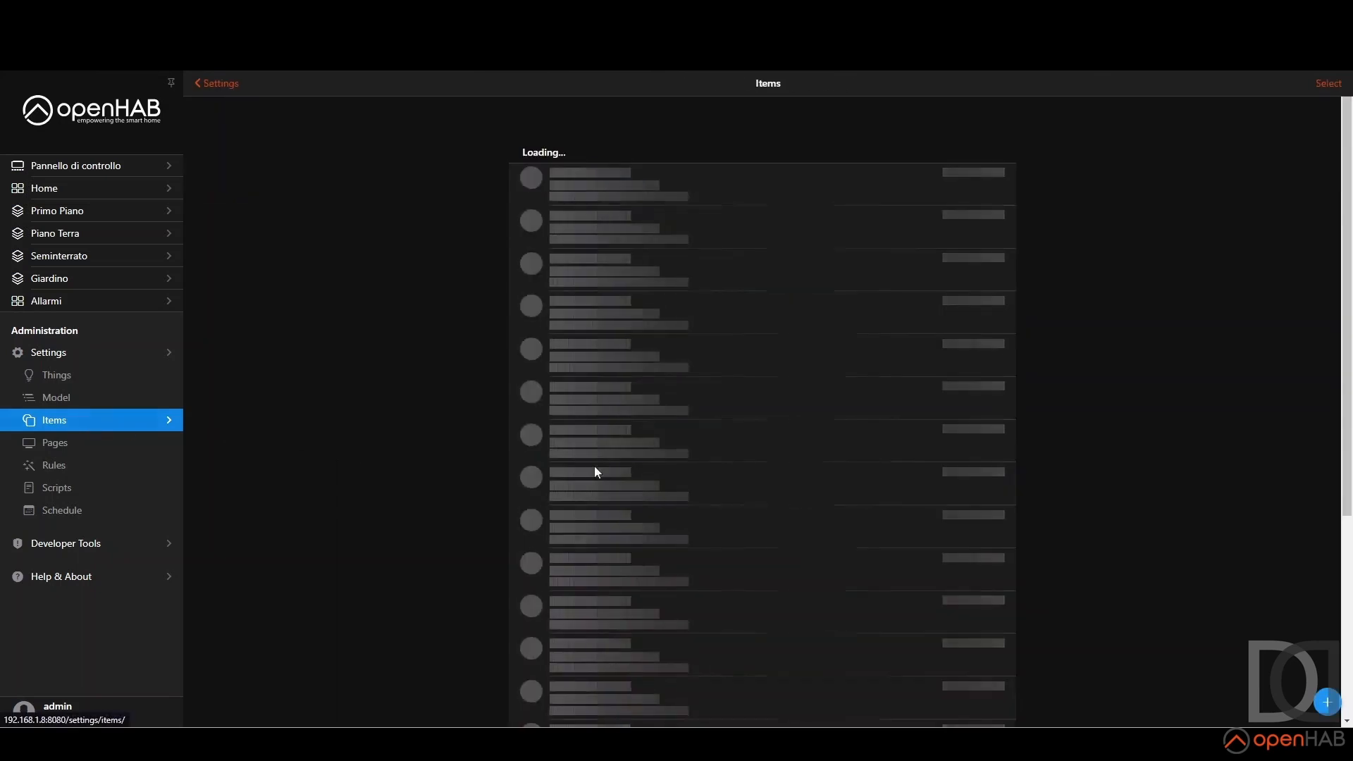
click(1327, 702)
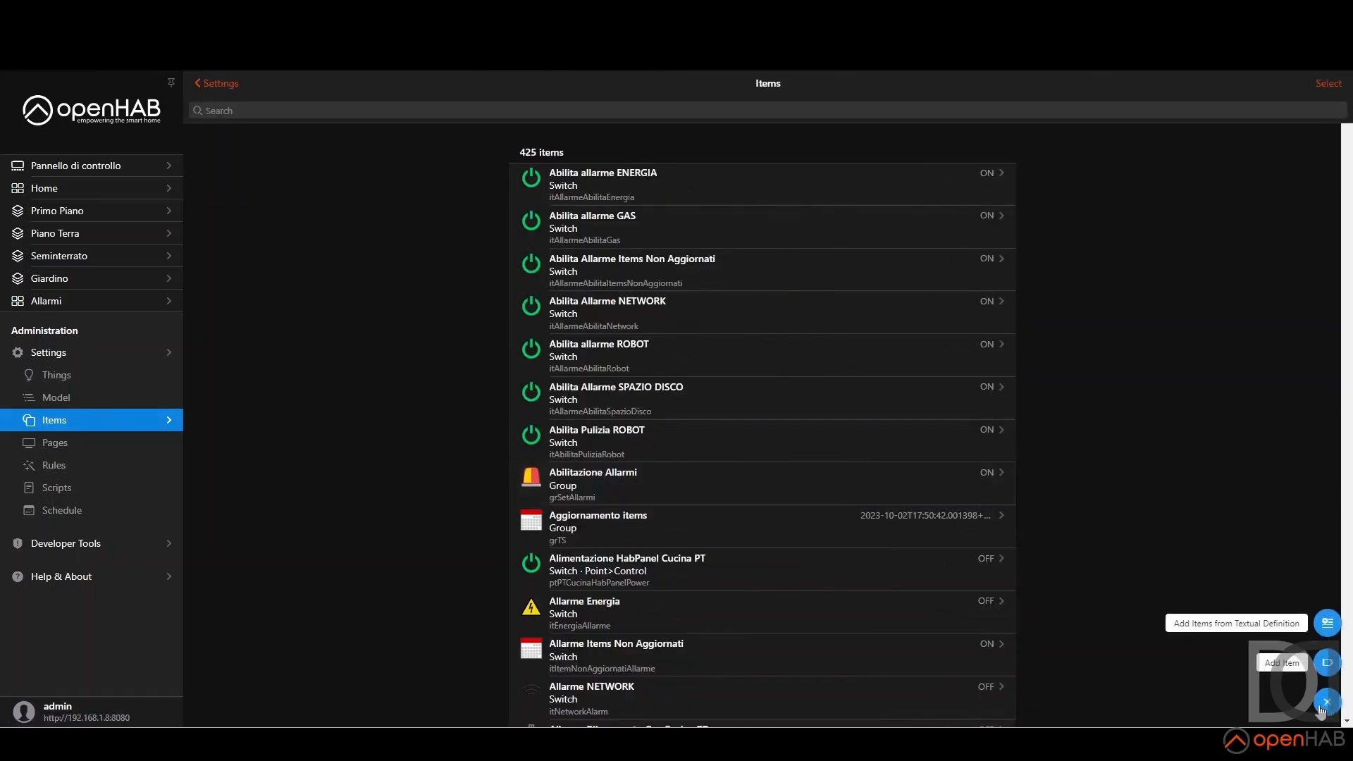
click(1327, 662)
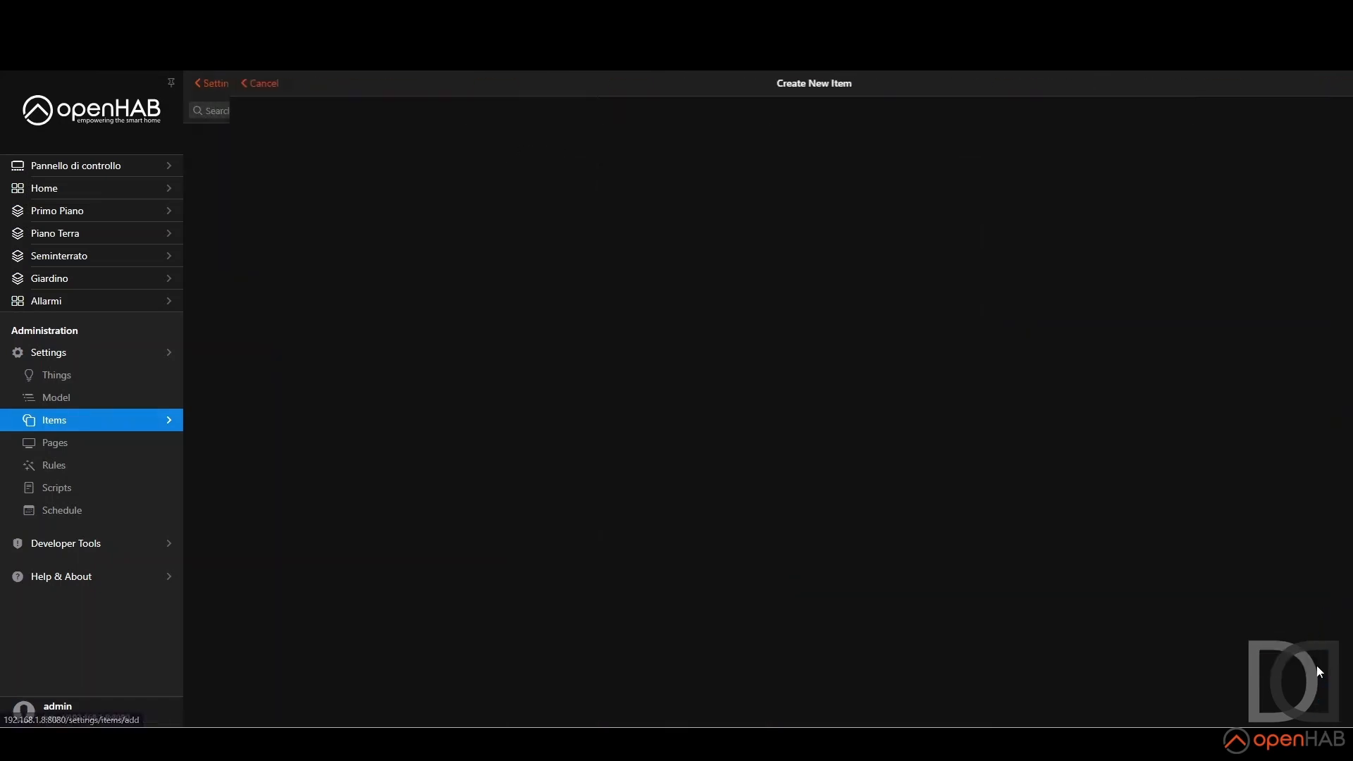
double_click(750, 133)
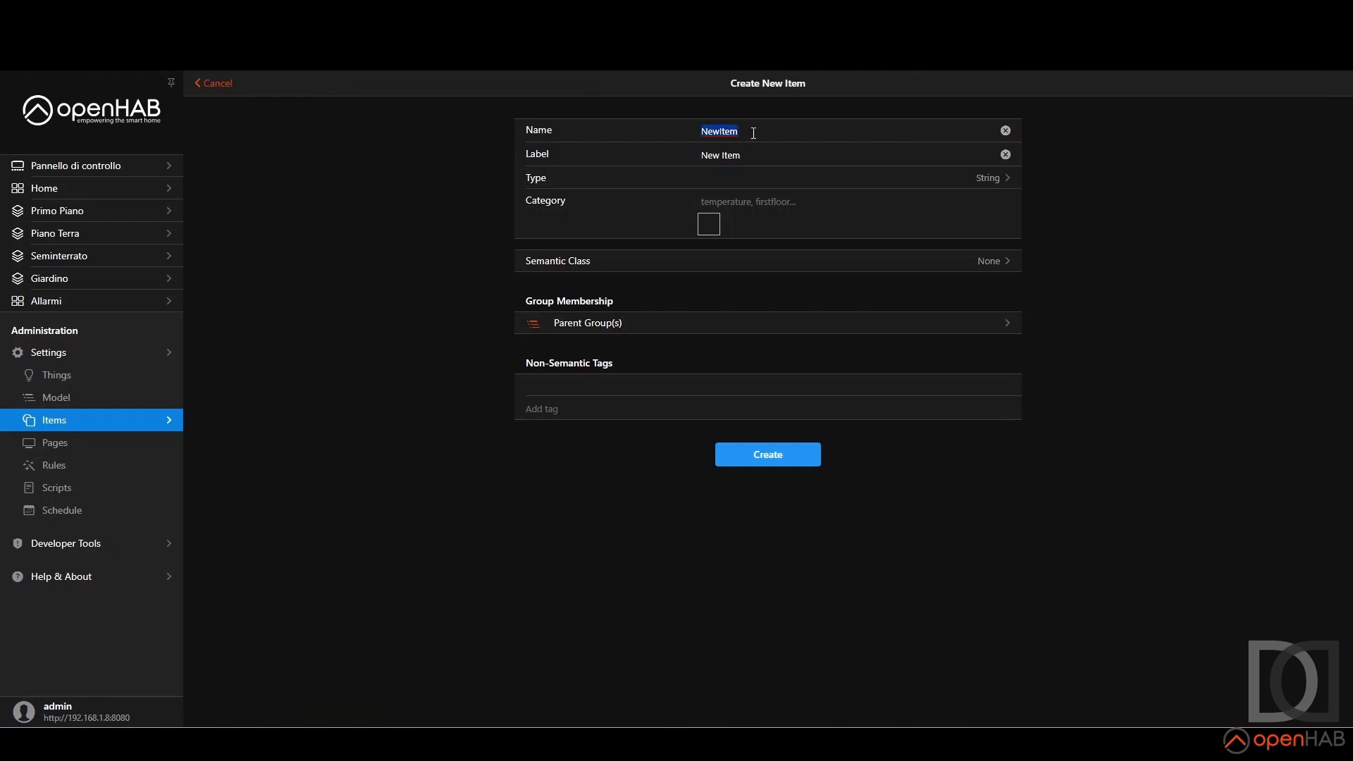
text(itAllarmeAbilitaTemperaturapiscin)
key(BackSpace)
key(BackSpace)
key(BackSpace)
key(BackSpace)
key(BackSpace)
key(BackSpace)
text(Piscina)
key(Tab)
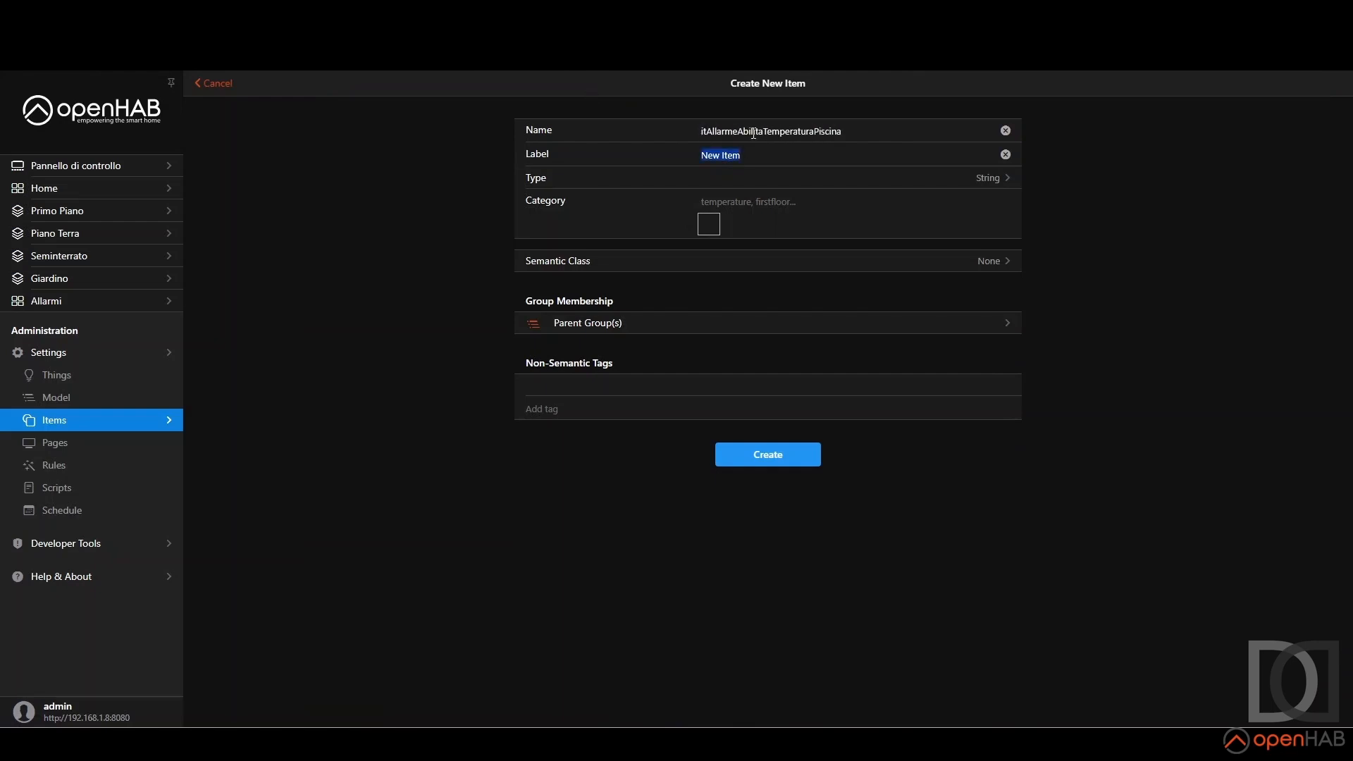
Step: Label the new item "Abilita Allarme Temperatura Piscina"
text(Abilita Allarme Temperatura piscina)
key(Left)
key(Left)
key(Left)
key(Left)
key(Left)
key(Left)
key(BackSpace)
text(P)
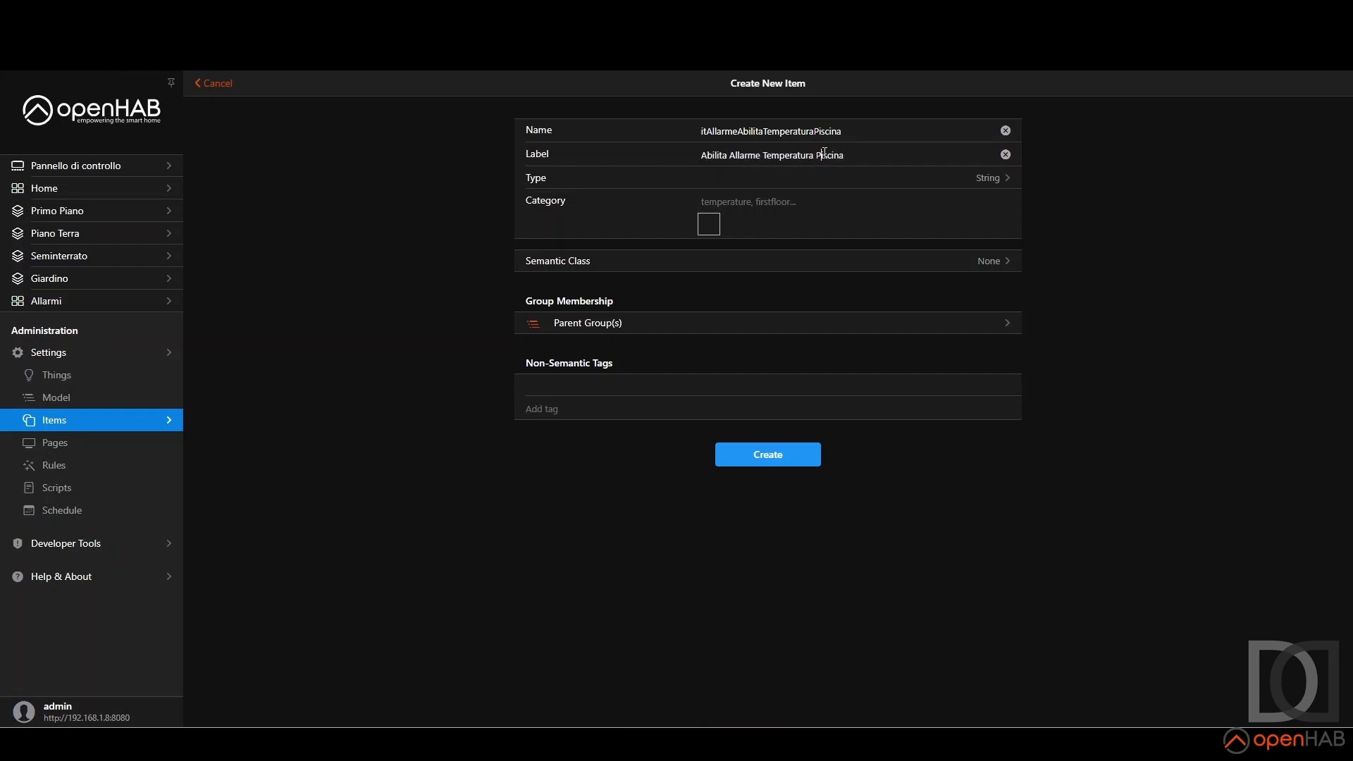
Step: Set the new item's type to Switch and its category to switch
click(981, 184)
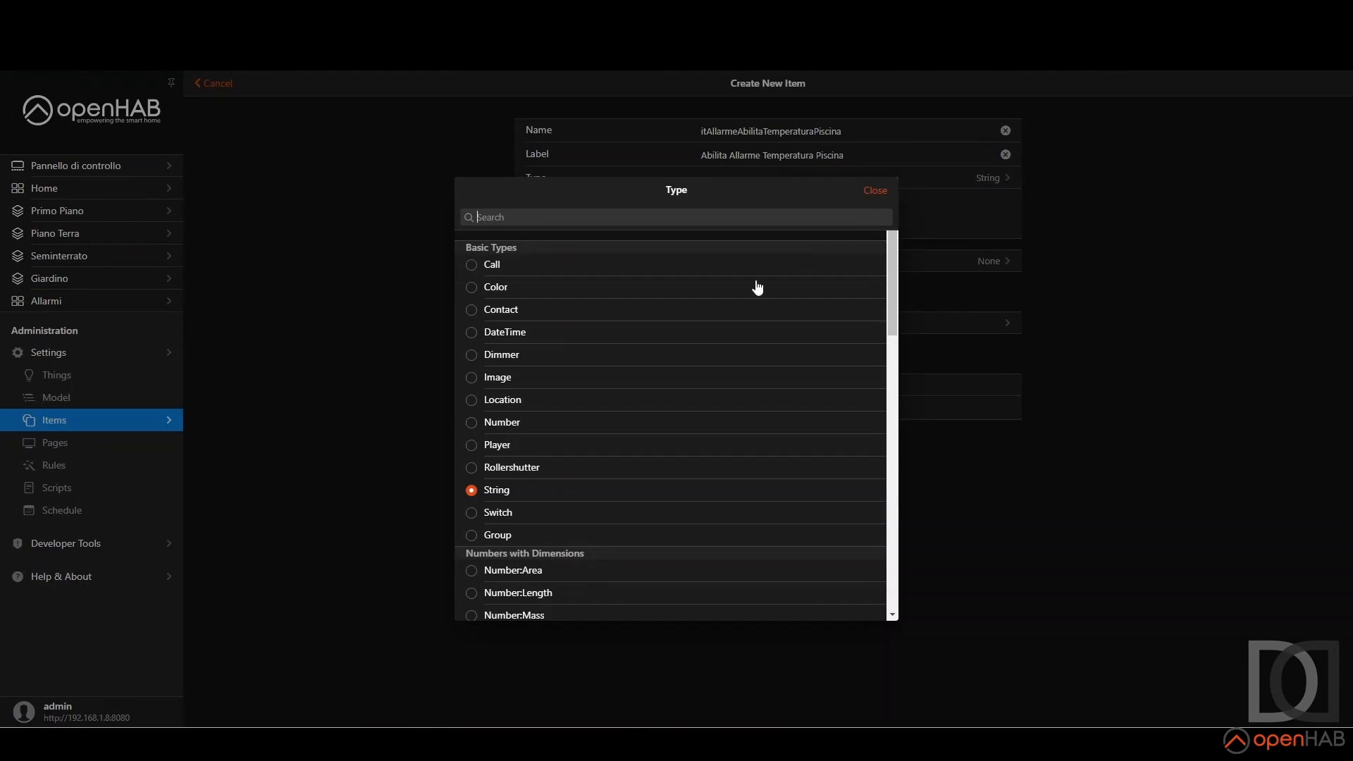
click(517, 519)
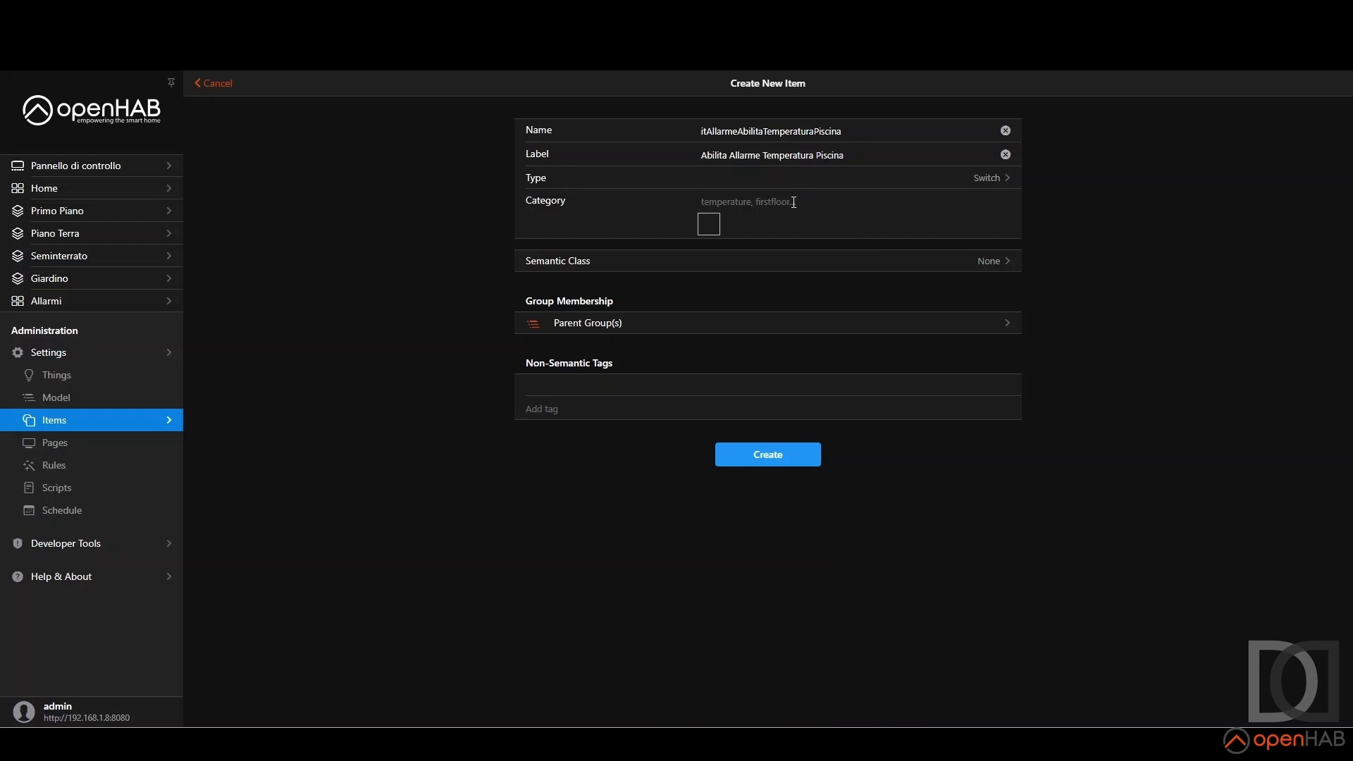
text(swit)
click(713, 246)
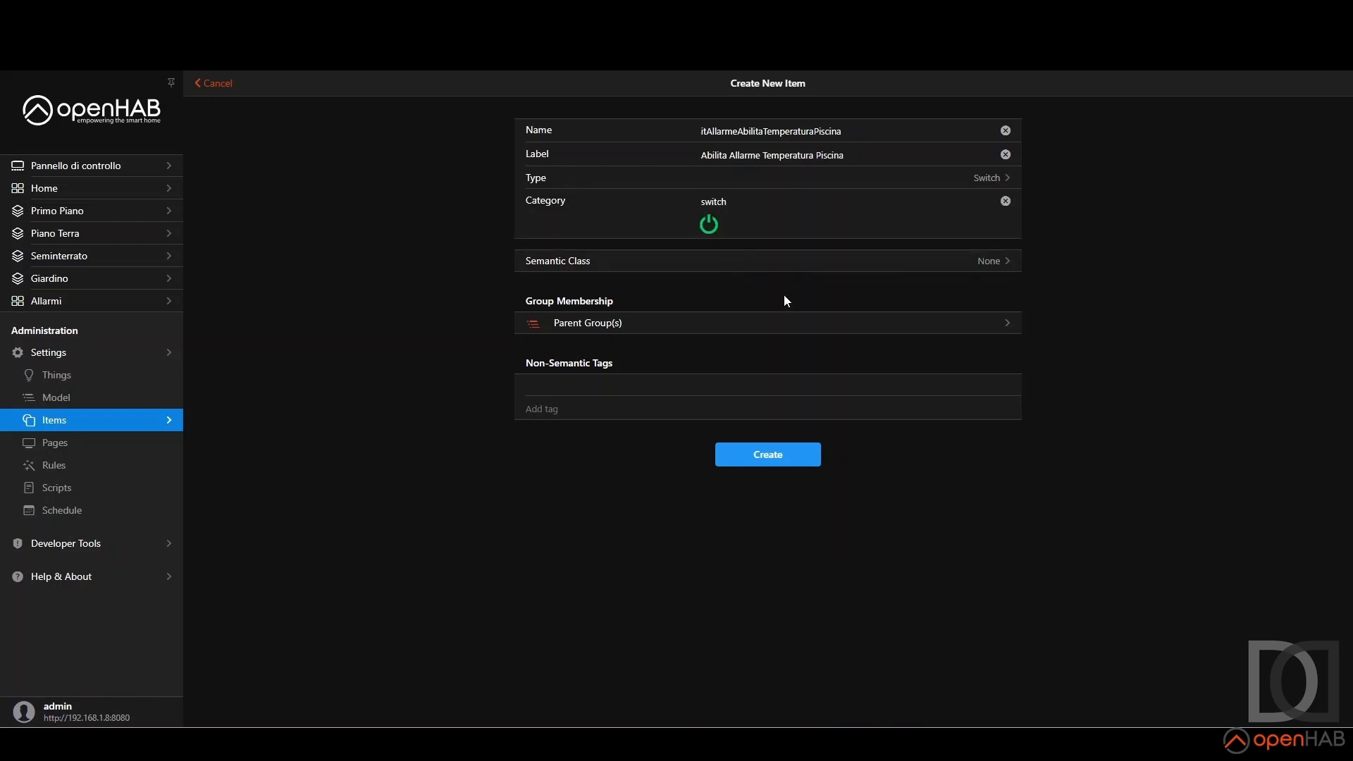
Step: Assign the item to the parent group Abilitazione Allarmi (grSetAllarmi) and create it
click(582, 324)
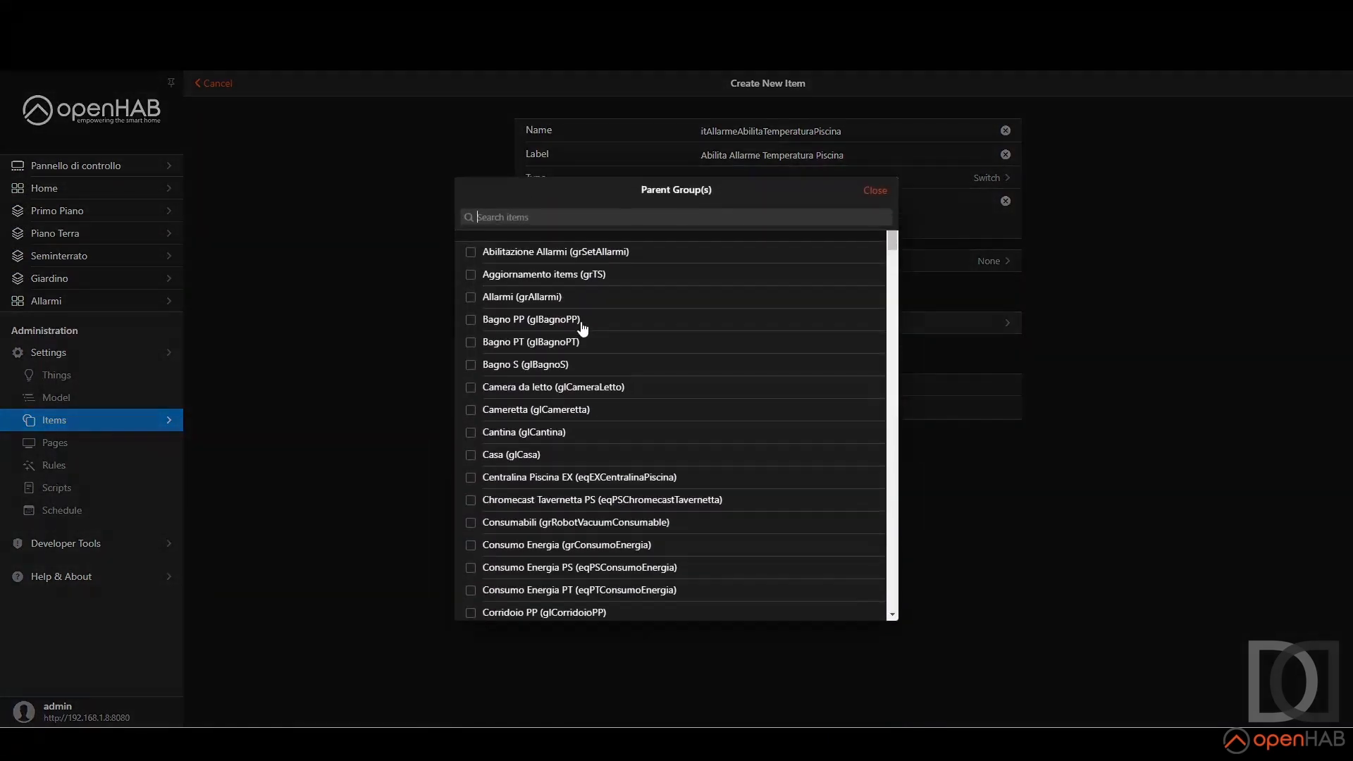
text(grSetA)
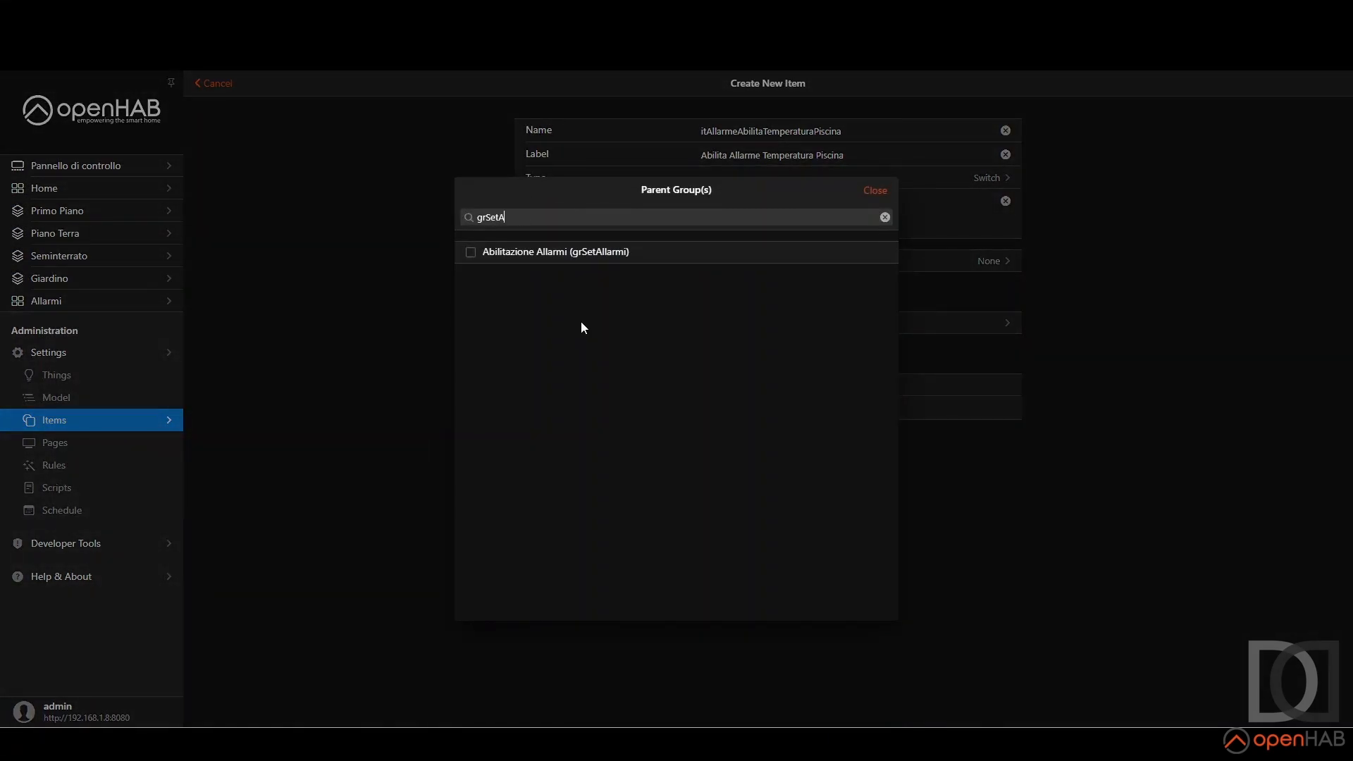
click(472, 252)
click(876, 196)
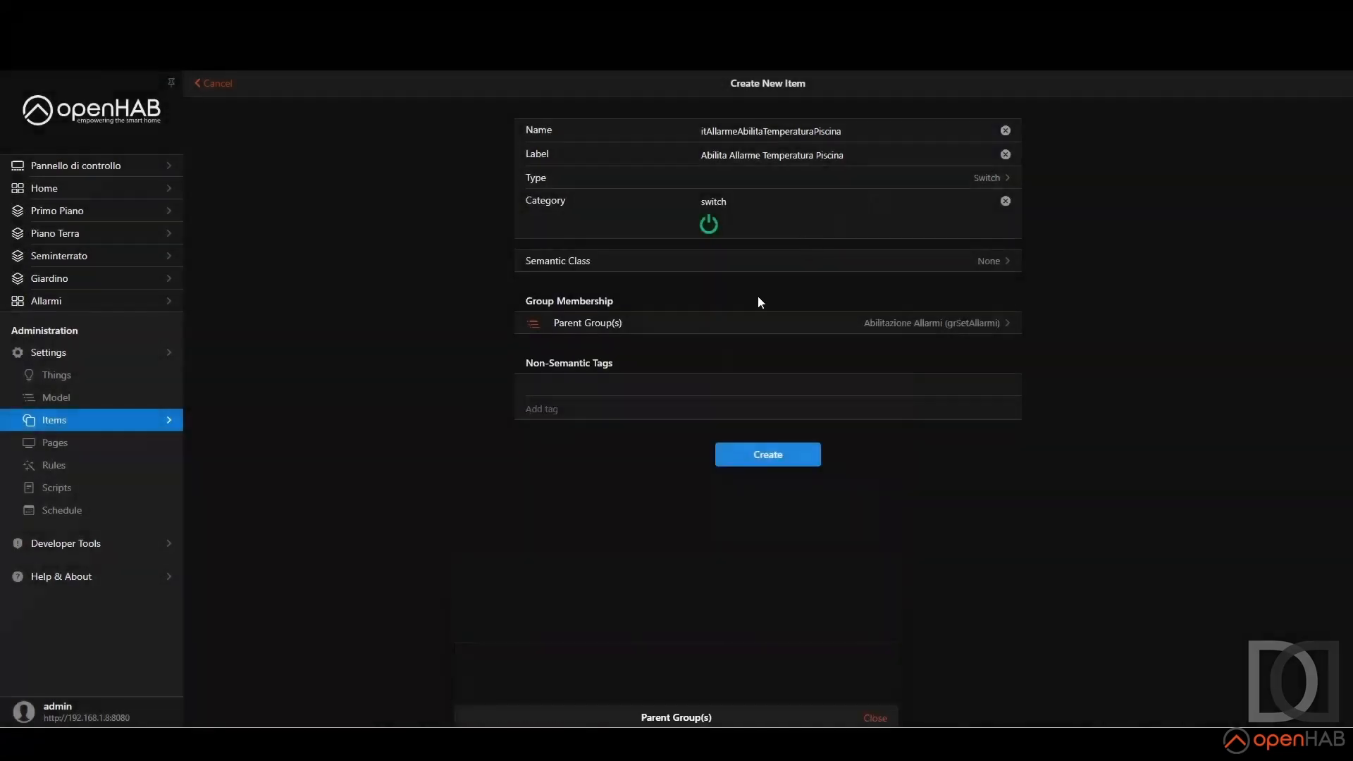
click(775, 456)
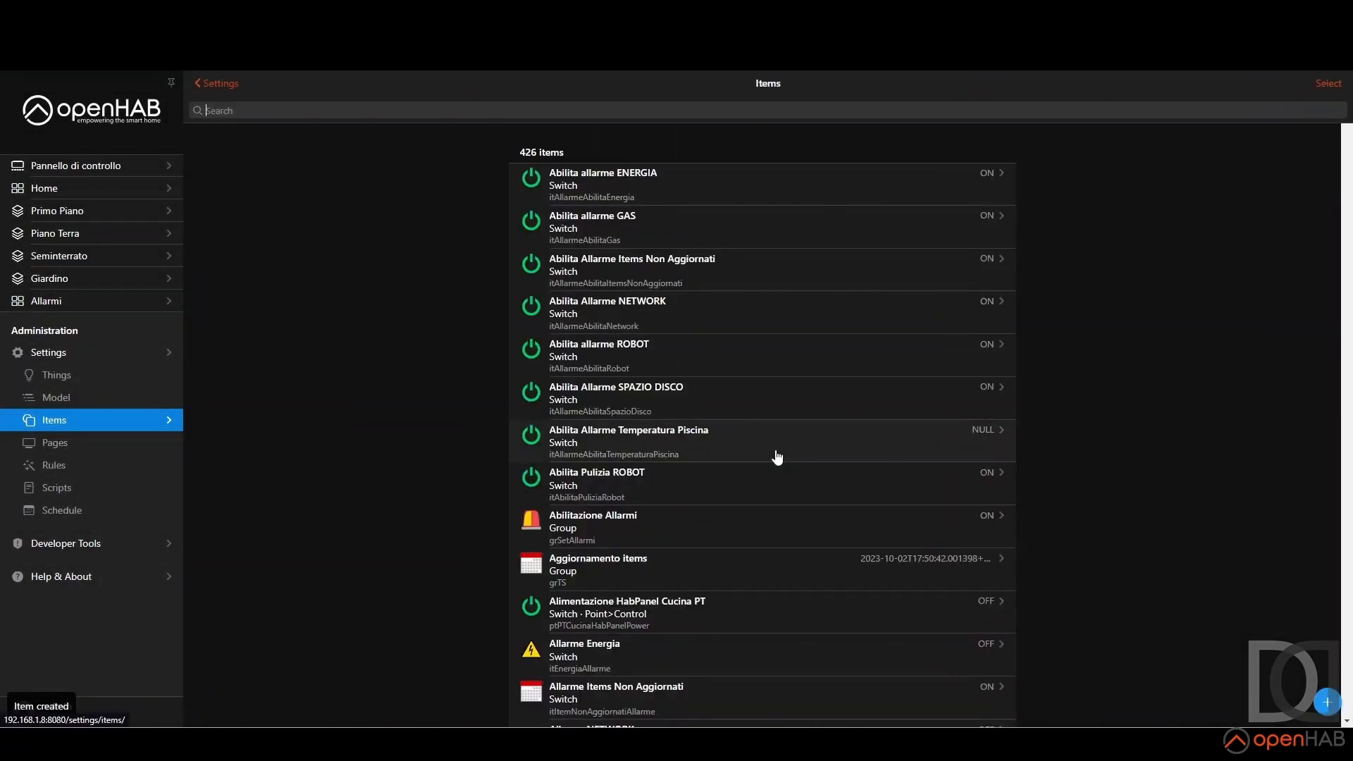
Step: Search the items for "abilita" and open the Abilita Allarme Temperatura Piscina item
text(abilita)
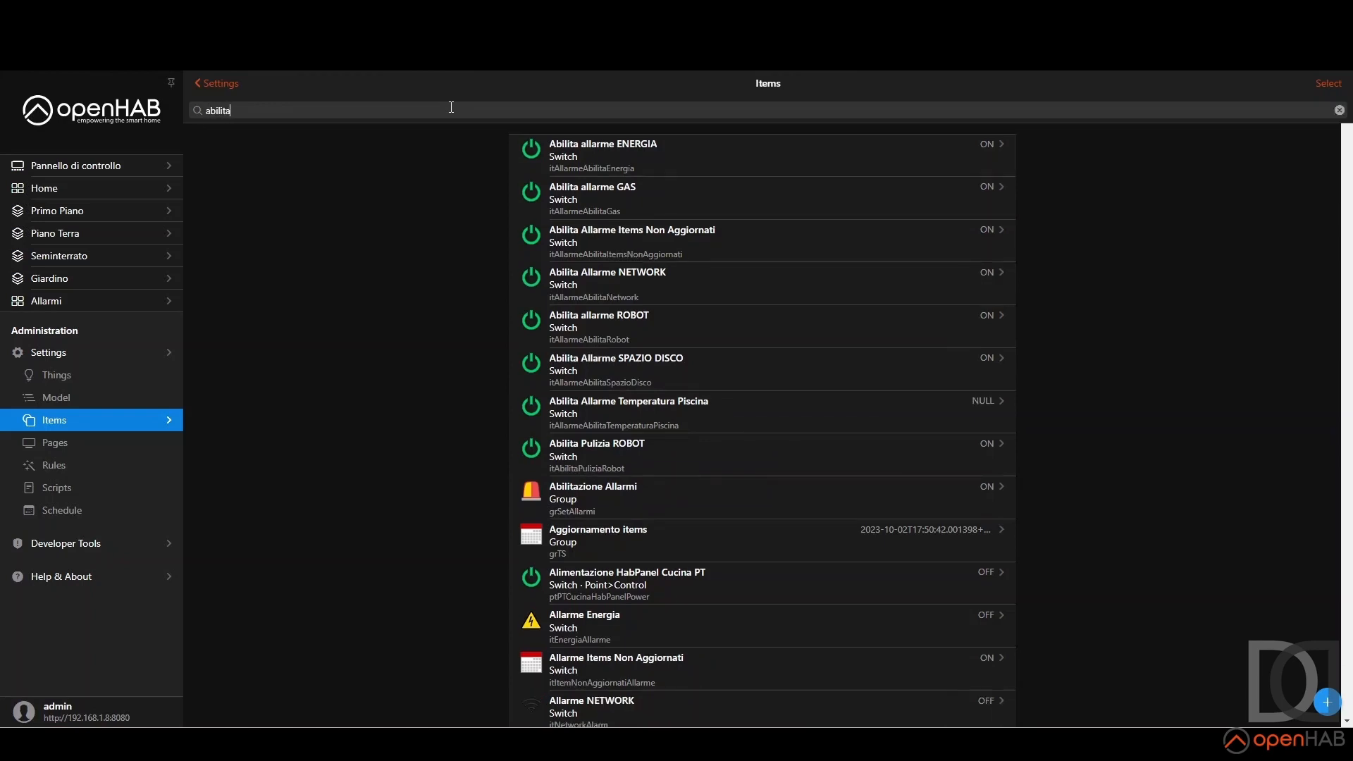
key(BackSpace)
key(BackSpace)
key(BackSpace)
key(BackSpace)
key(BackSpace)
key(BackSpace)
key(BackSpace)
text(abilita)
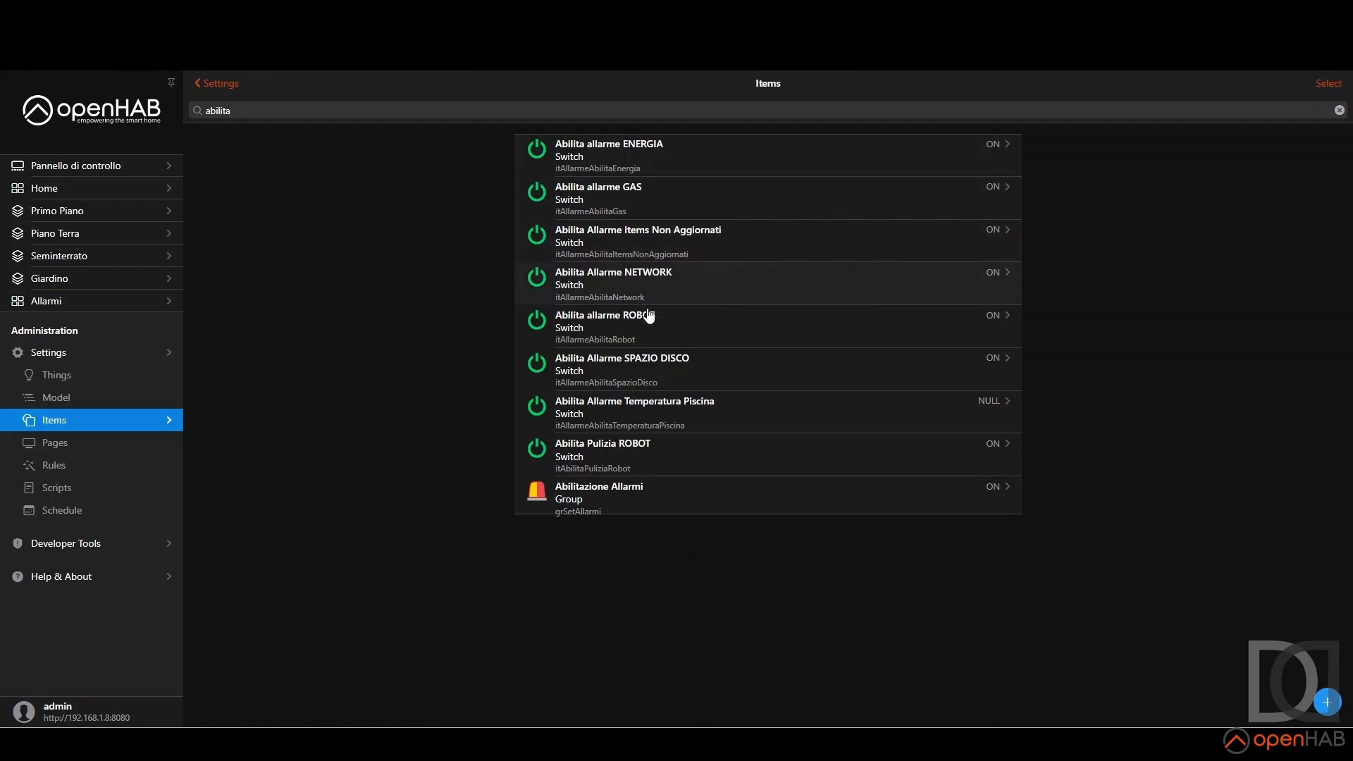
click(663, 398)
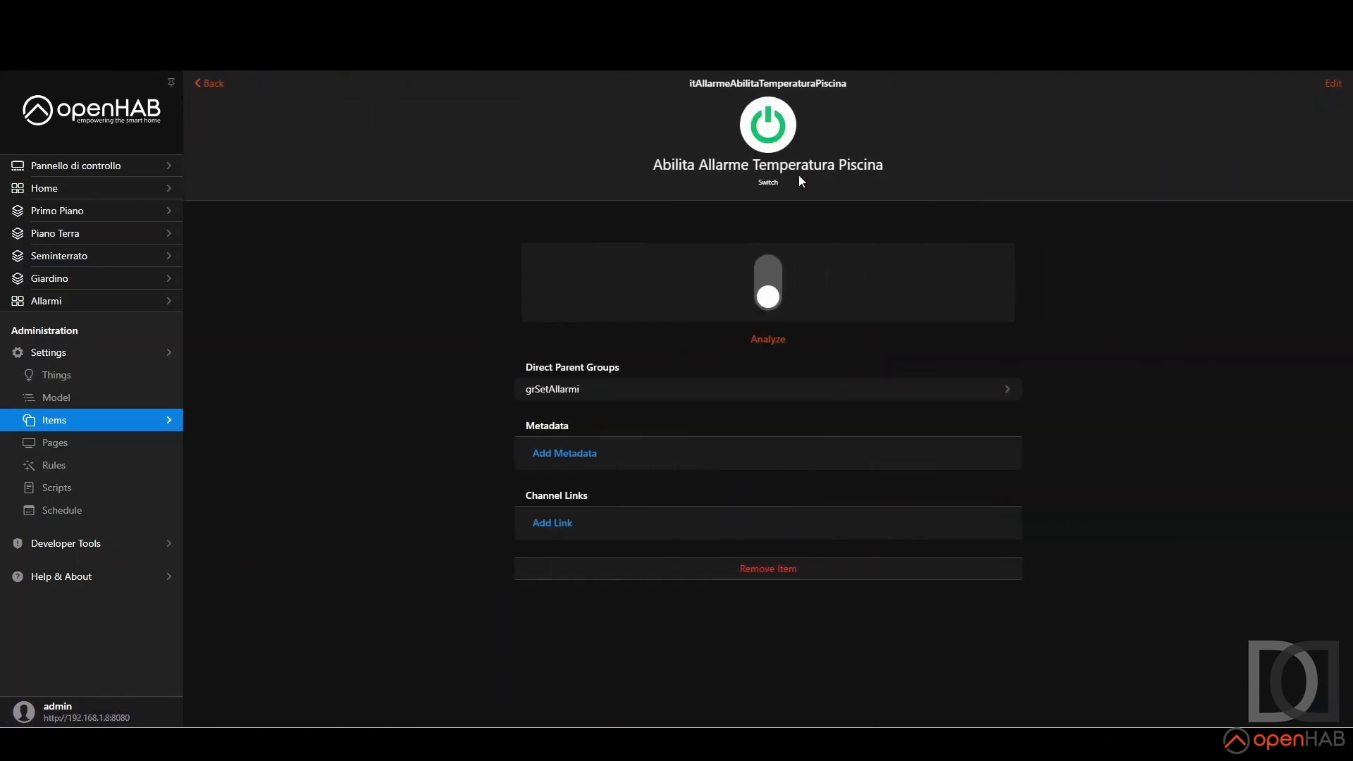
Step: Change the item's label to "Abilita Allarme TEMPERATURA PISCINA", save it and return to the items list
click(1333, 83)
drag(763, 155, 885, 149)
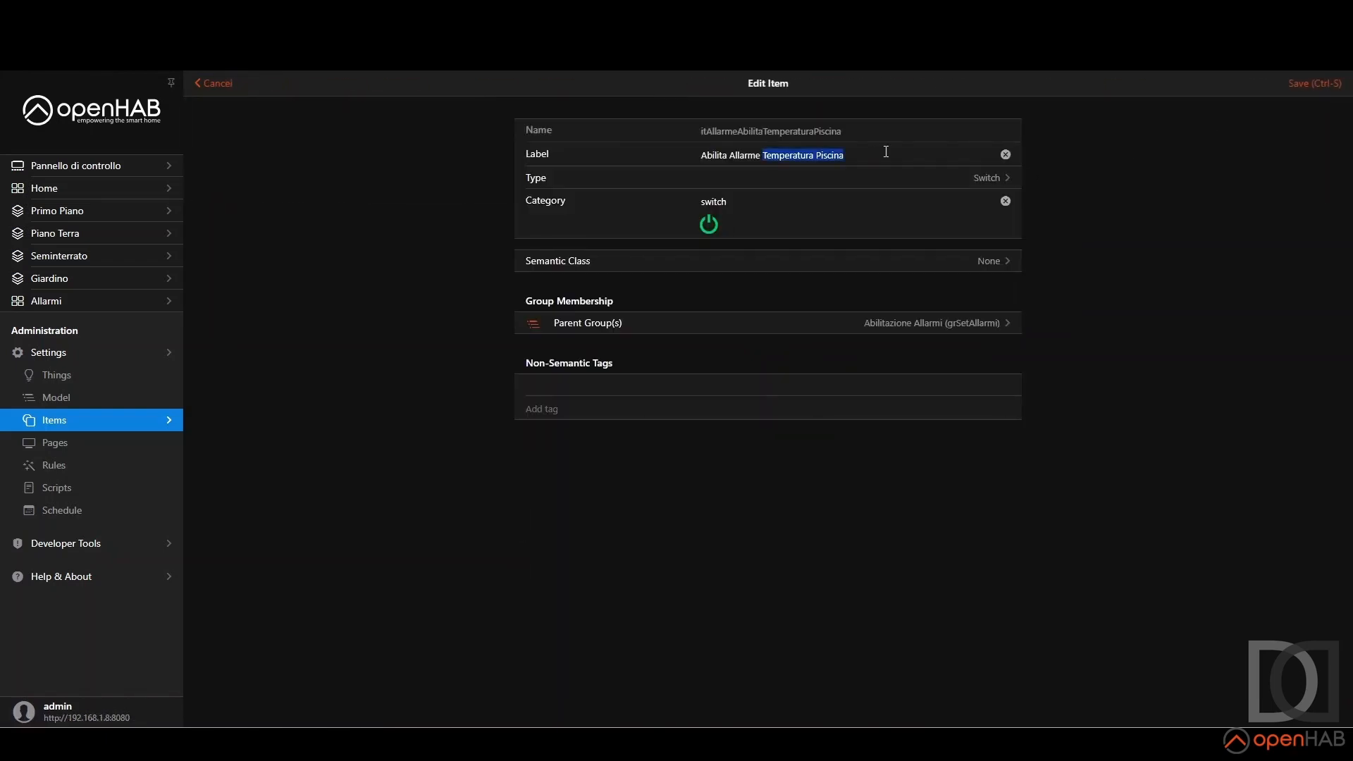
text(TEMPERATURA PISCINA)
key(ctrl+s)
click(208, 84)
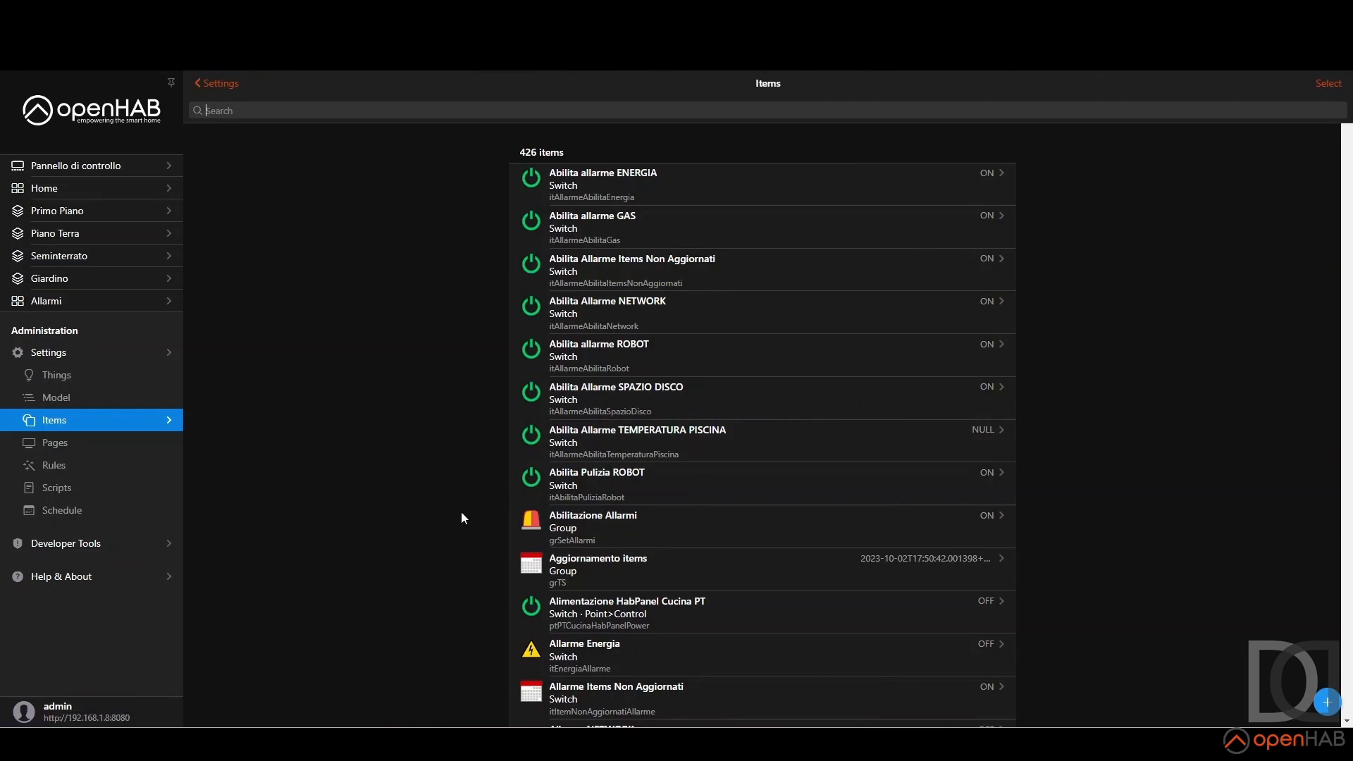
Step: Change the label of the Abilita Allarme Items Non Aggiornati item to "Abilita Allarme ITEMS NON AGGIORNATI" and save it
click(673, 276)
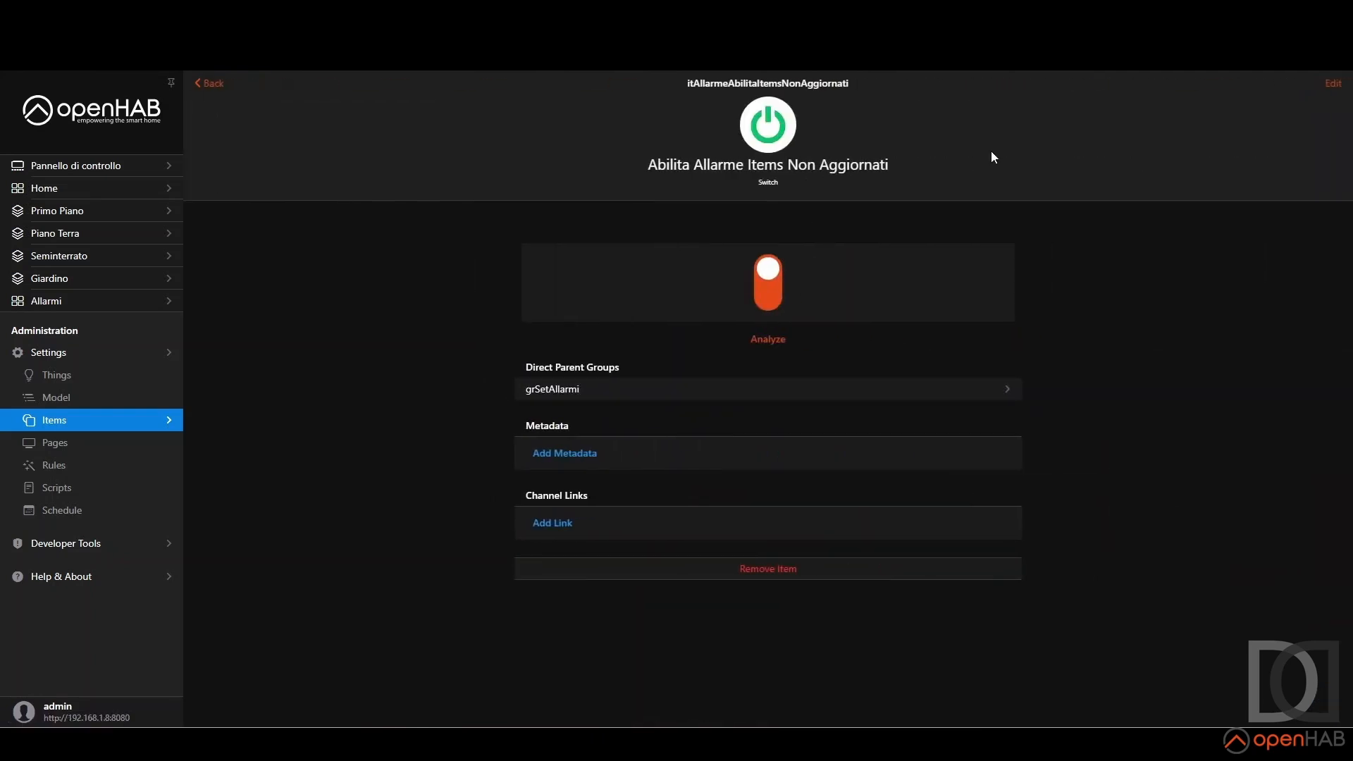
click(1334, 83)
drag(763, 155, 891, 157)
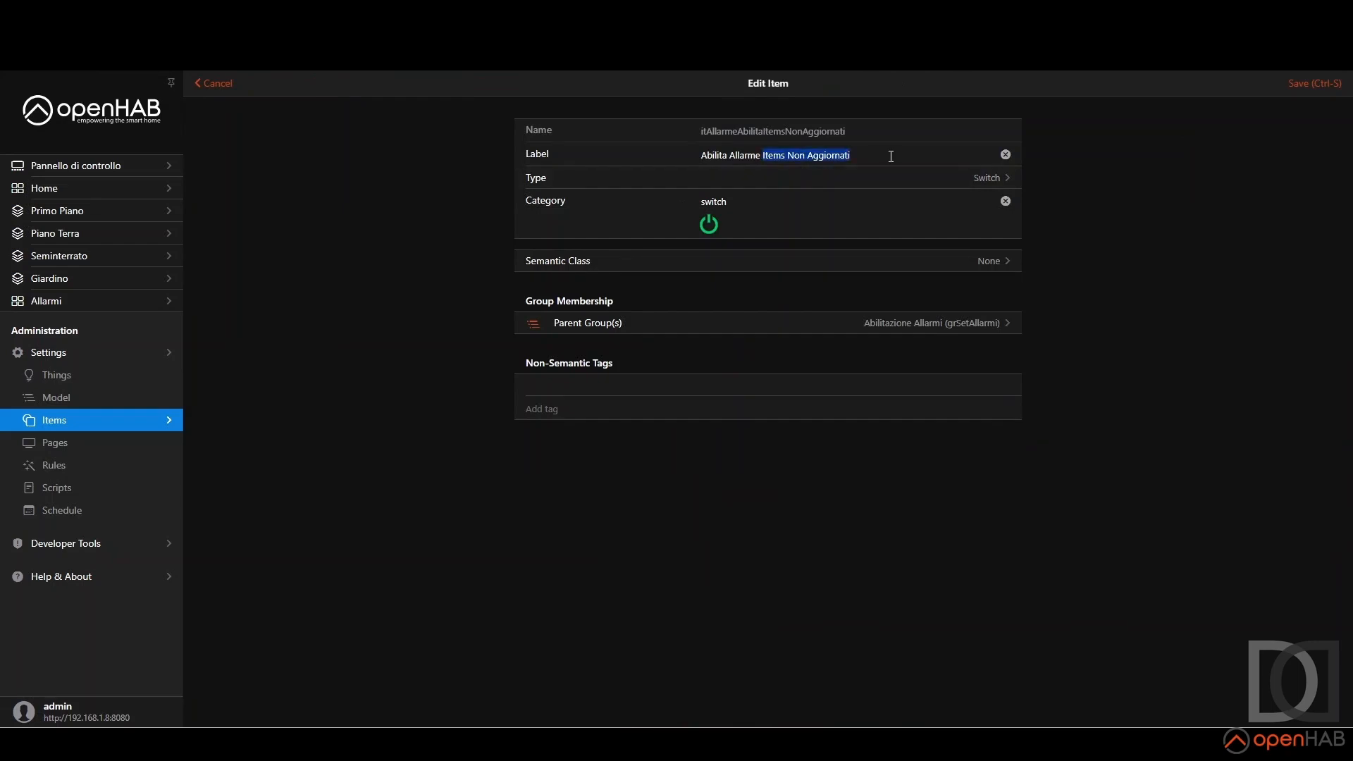
text(ITEMS NON AGGIORNATI)
click(1296, 84)
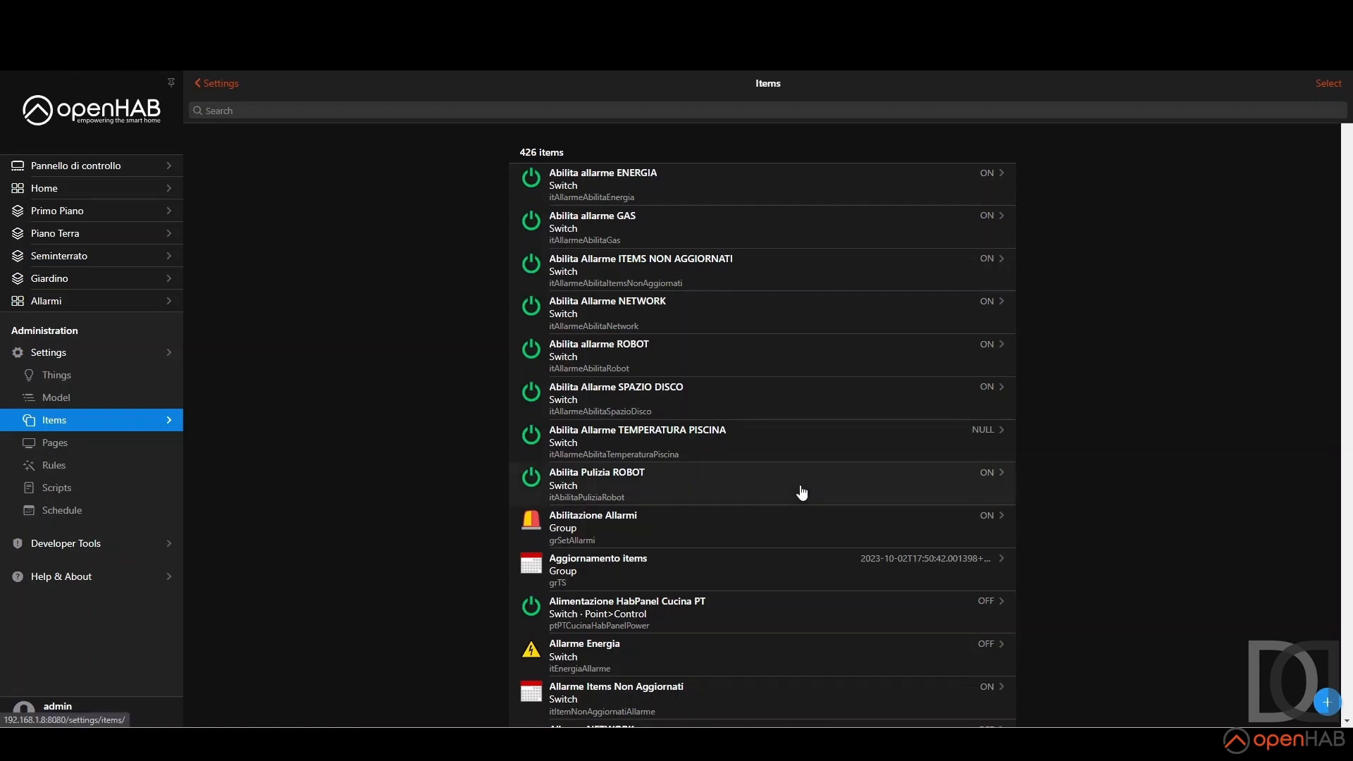
Step: Start a new item named itTemperaturaPiscinaAllarme with the label "Allarme Temperatura Piscina"
click(1328, 702)
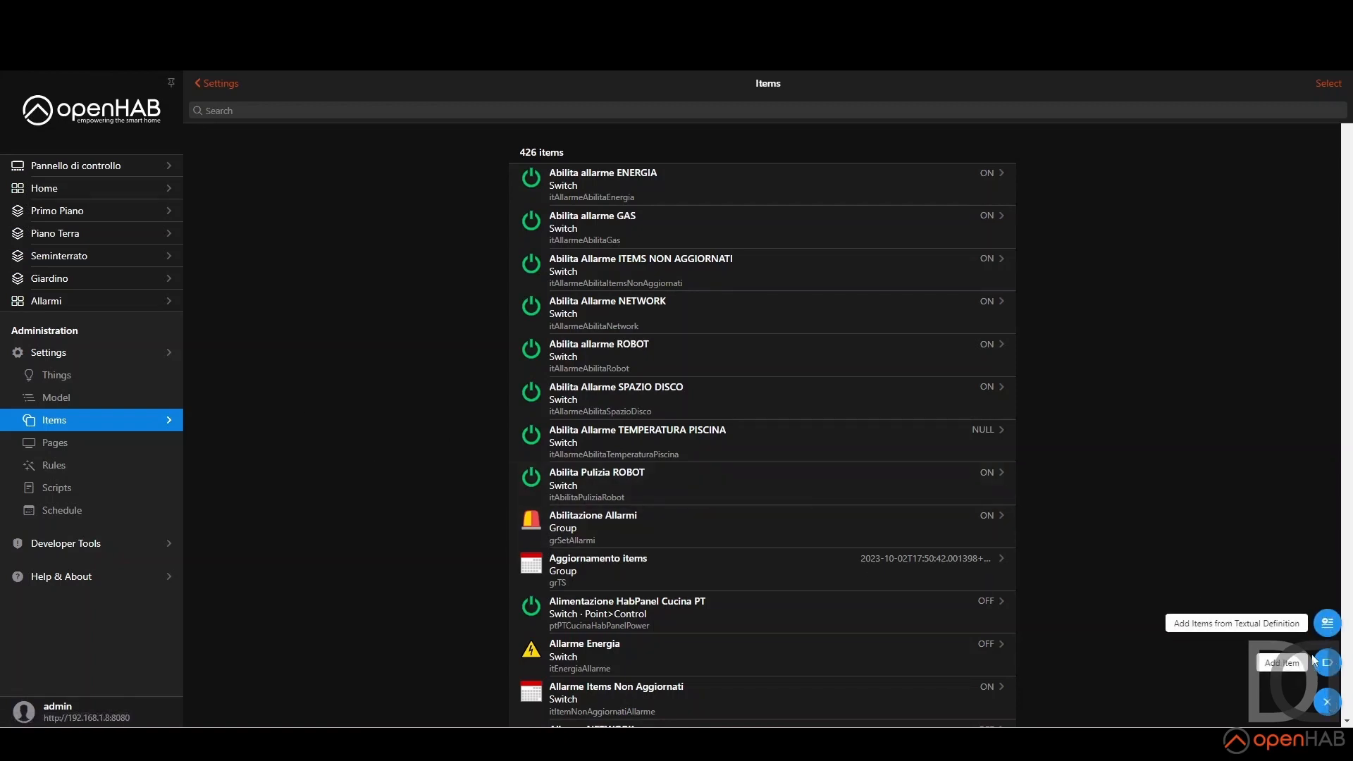
click(1328, 668)
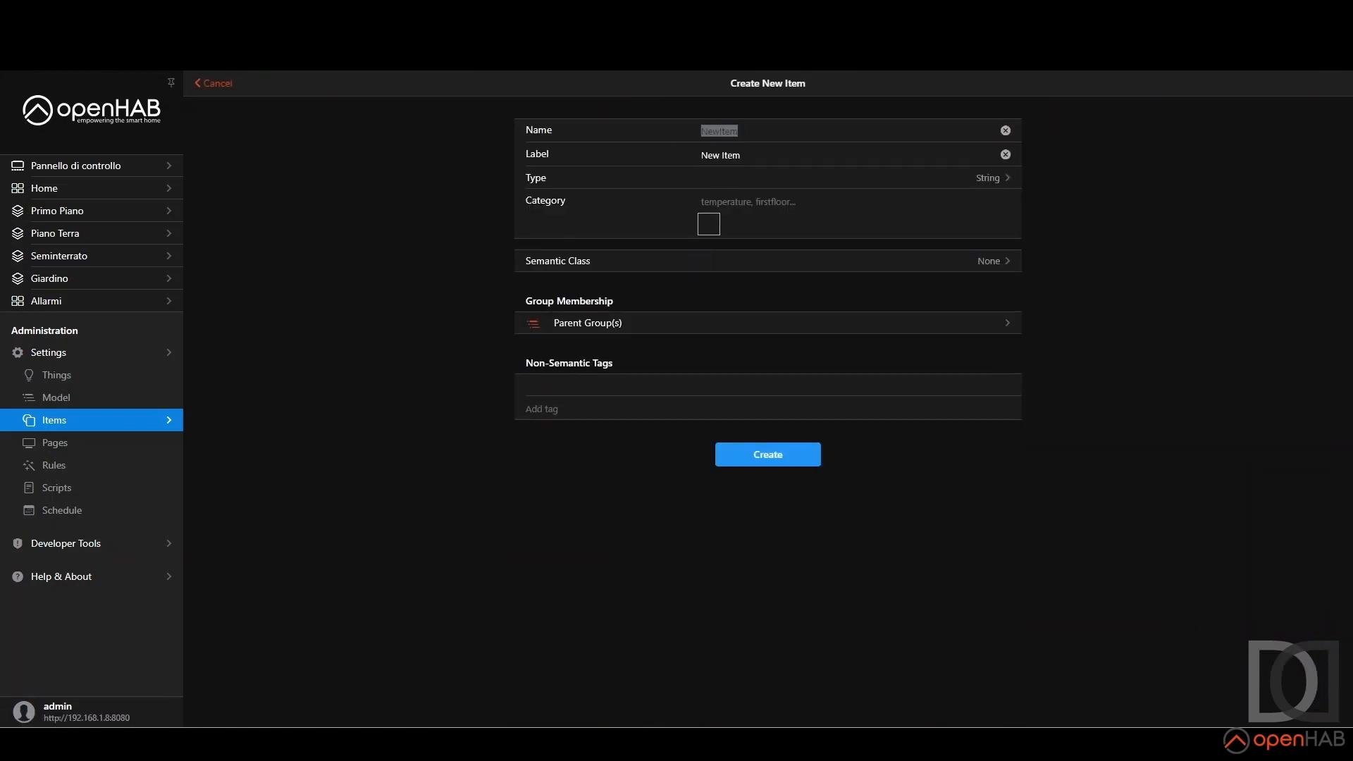
text(itTemperaturaPiscina)
text(Allarme)
text(Allarm)
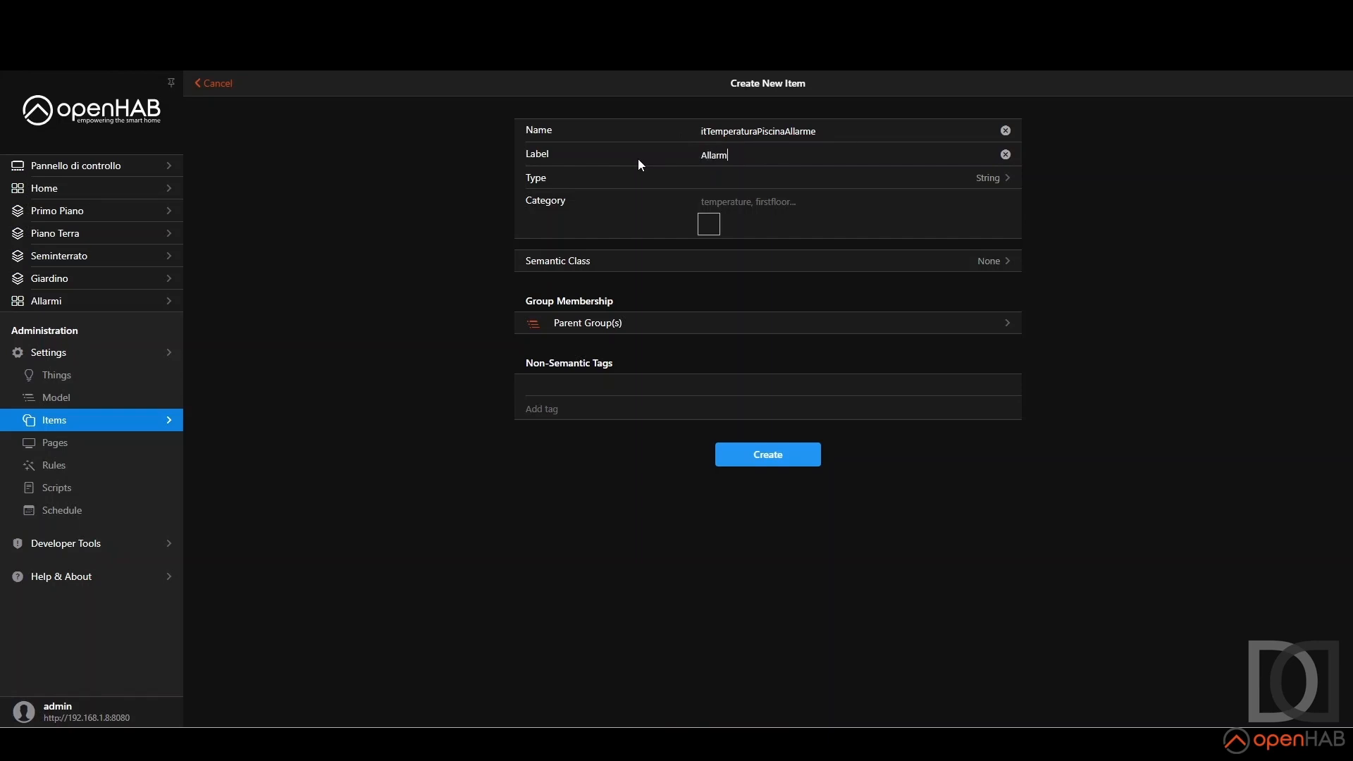
text(e Temperatura Piscina)
Step: Set the new item's type to Switch and its category to temperature_cold
click(996, 181)
text(swi)
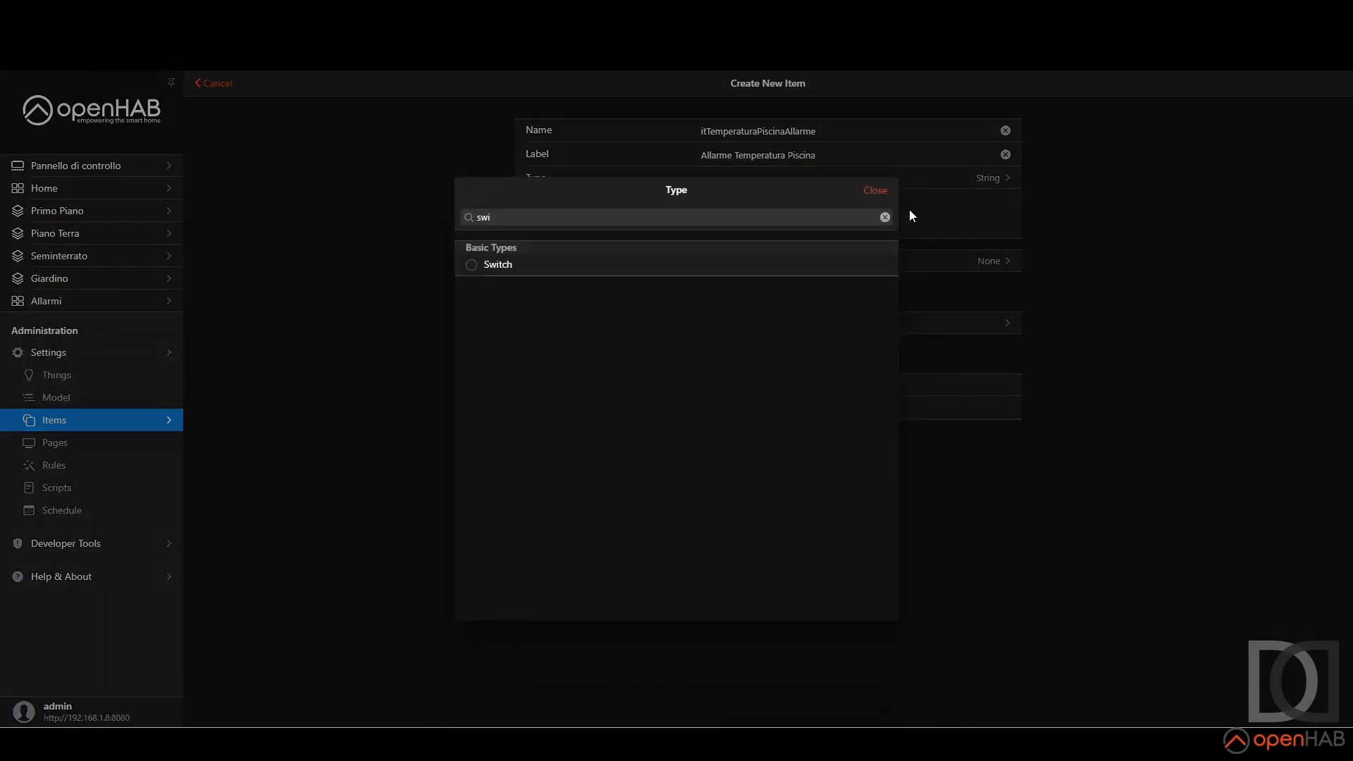
click(471, 264)
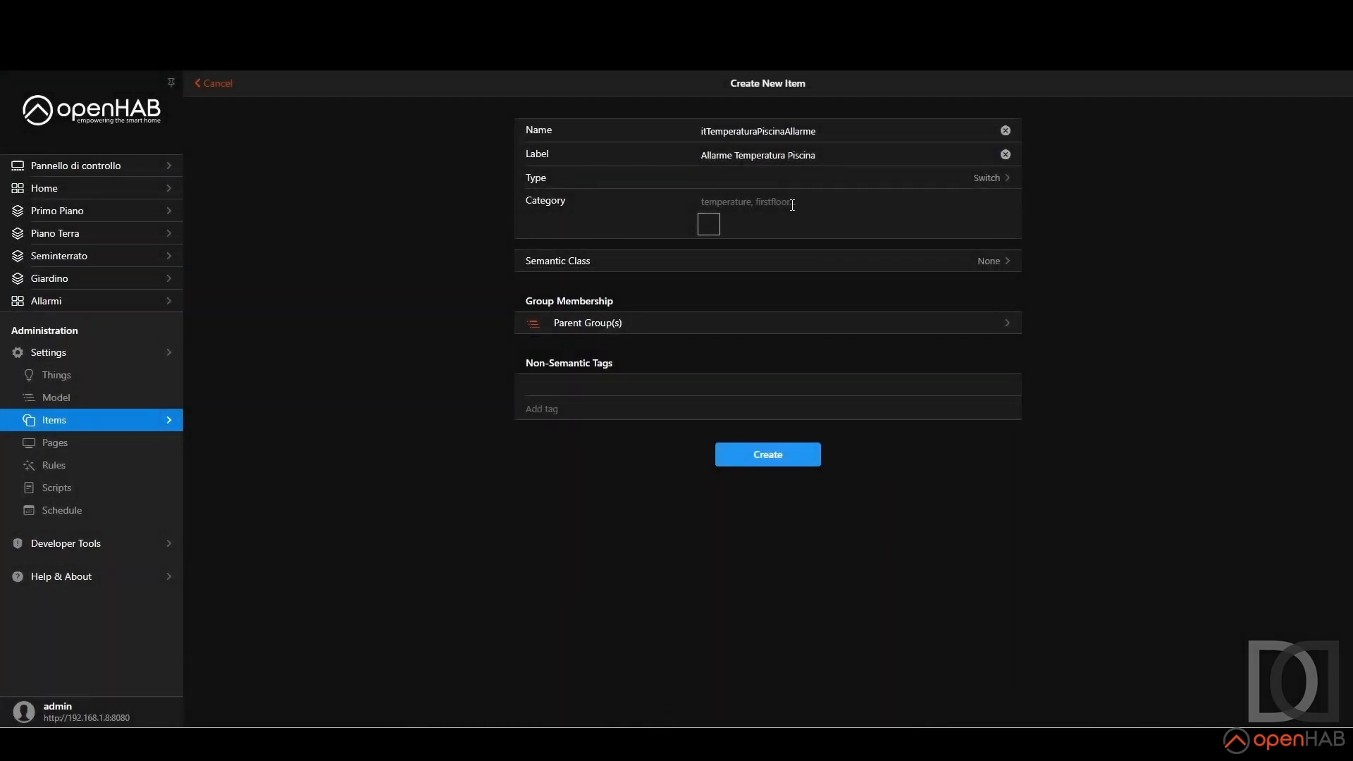
click(792, 205)
text(tempe)
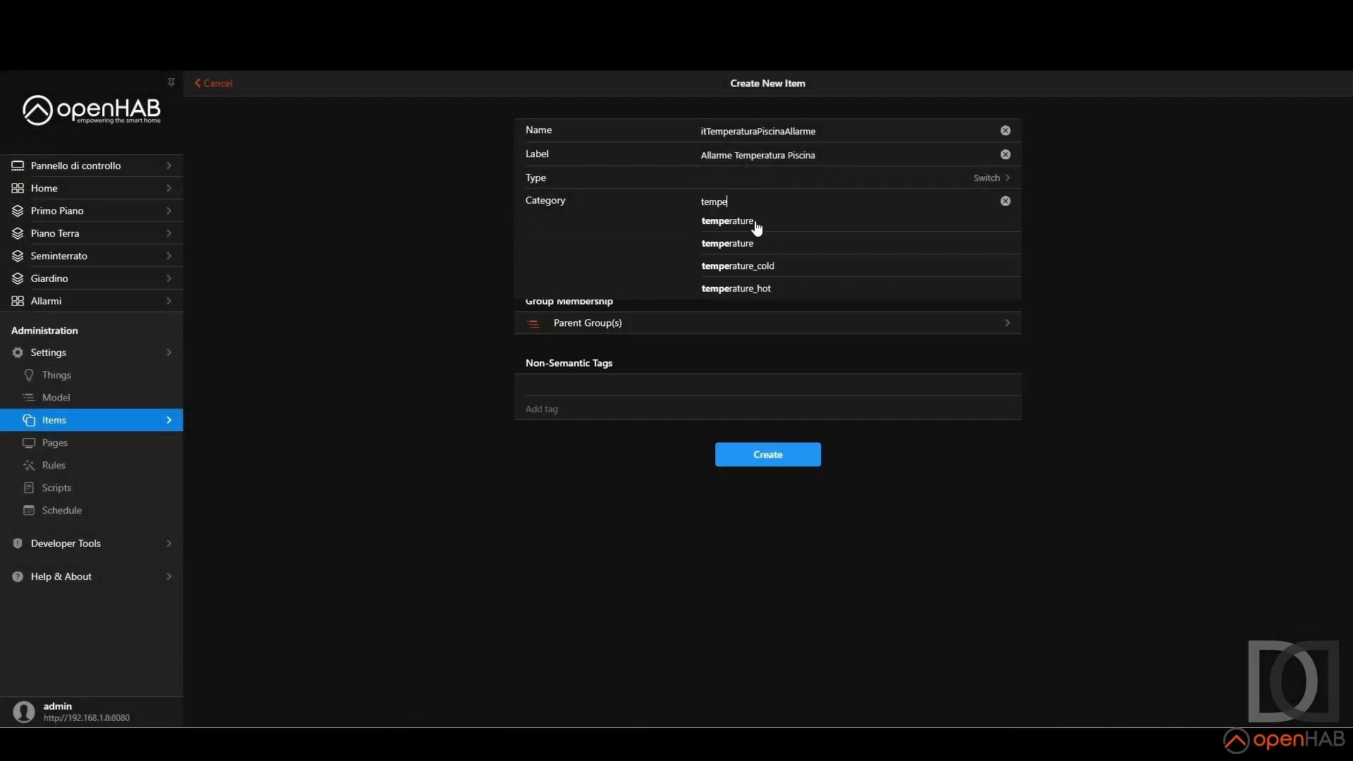
click(755, 266)
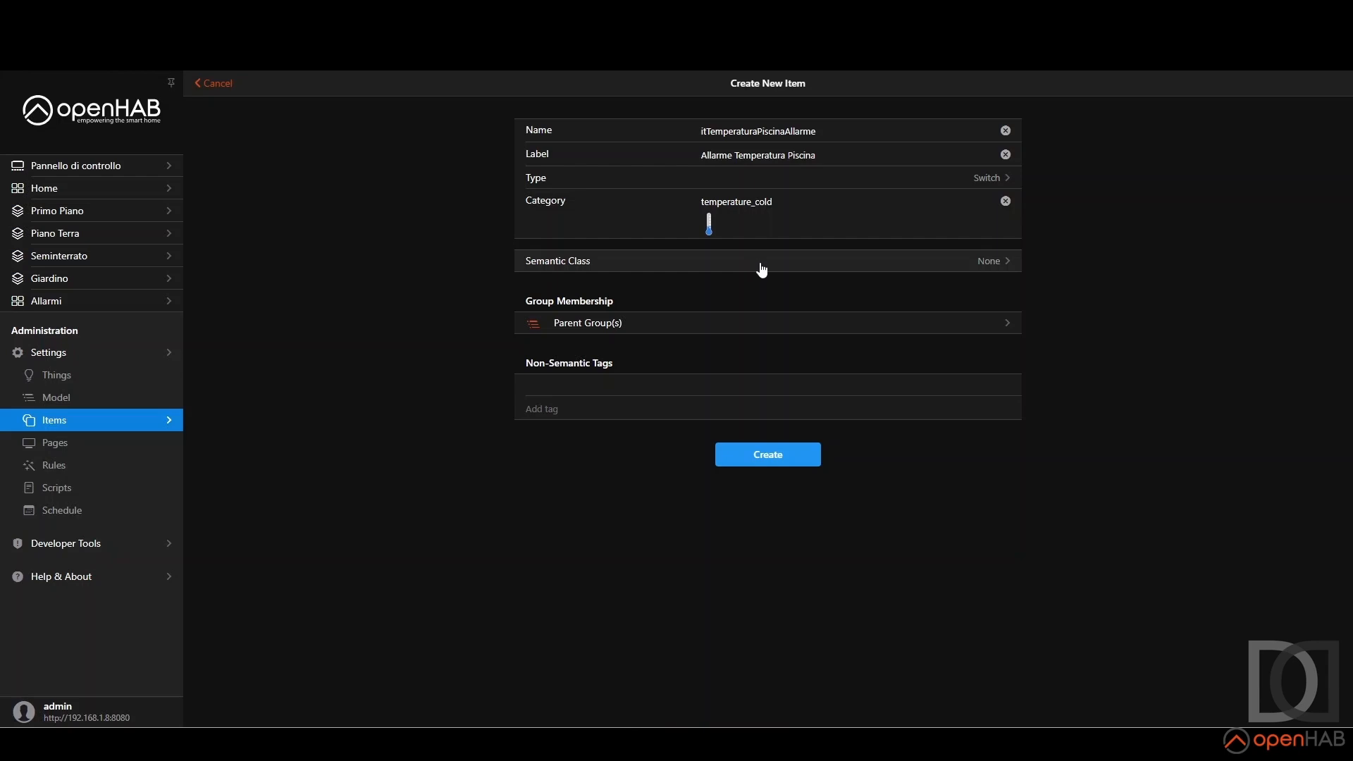
Step: Assign the item to the parent groups Allarmi (grAllarmi) and Persistenza (grPersistence) and create it
click(602, 334)
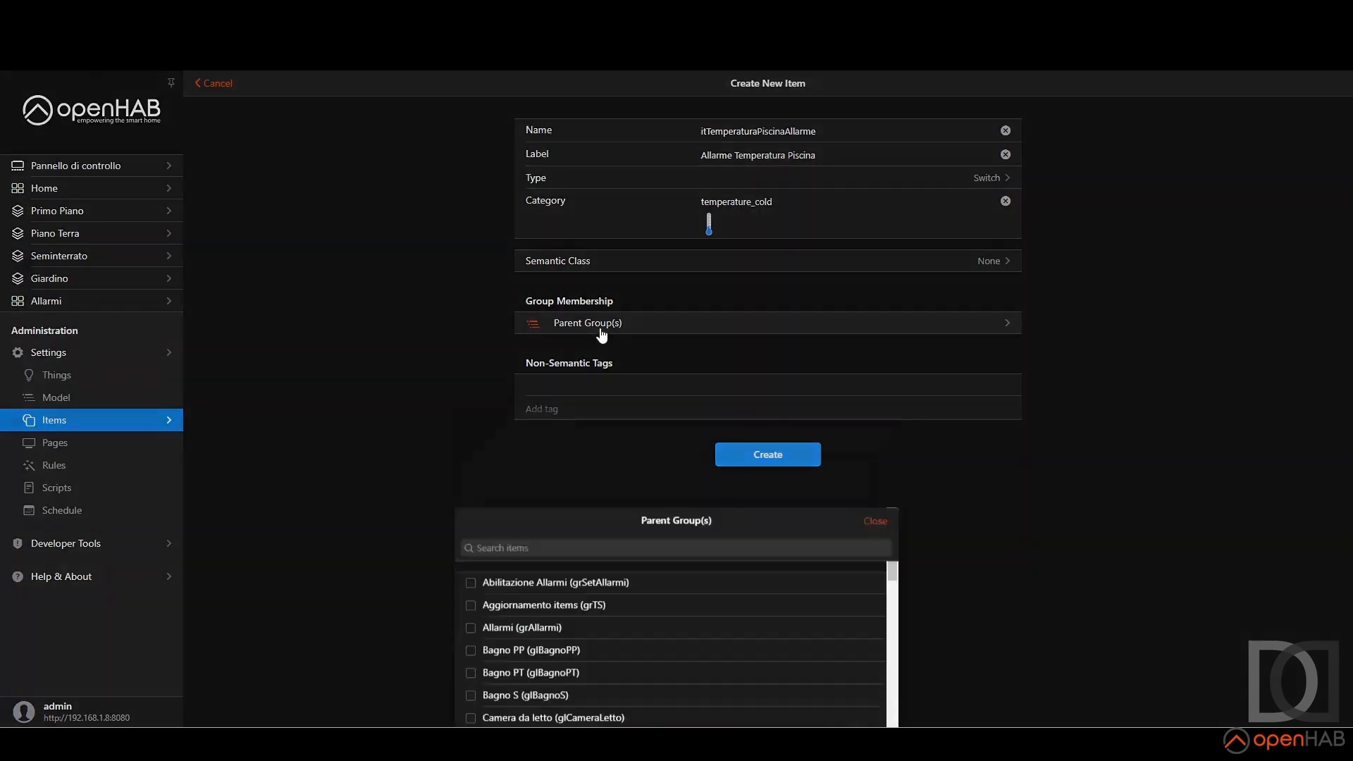
text(grallarmi)
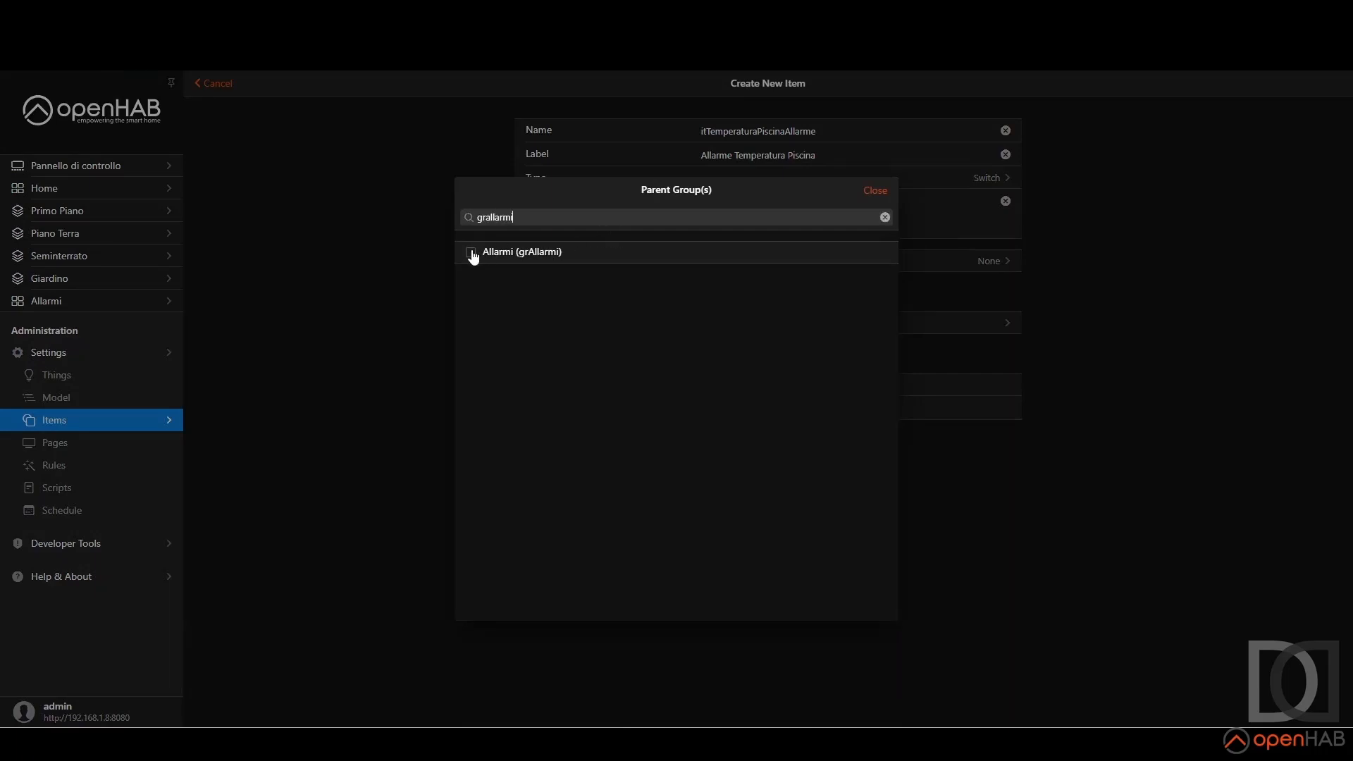
click(471, 253)
text(grPer)
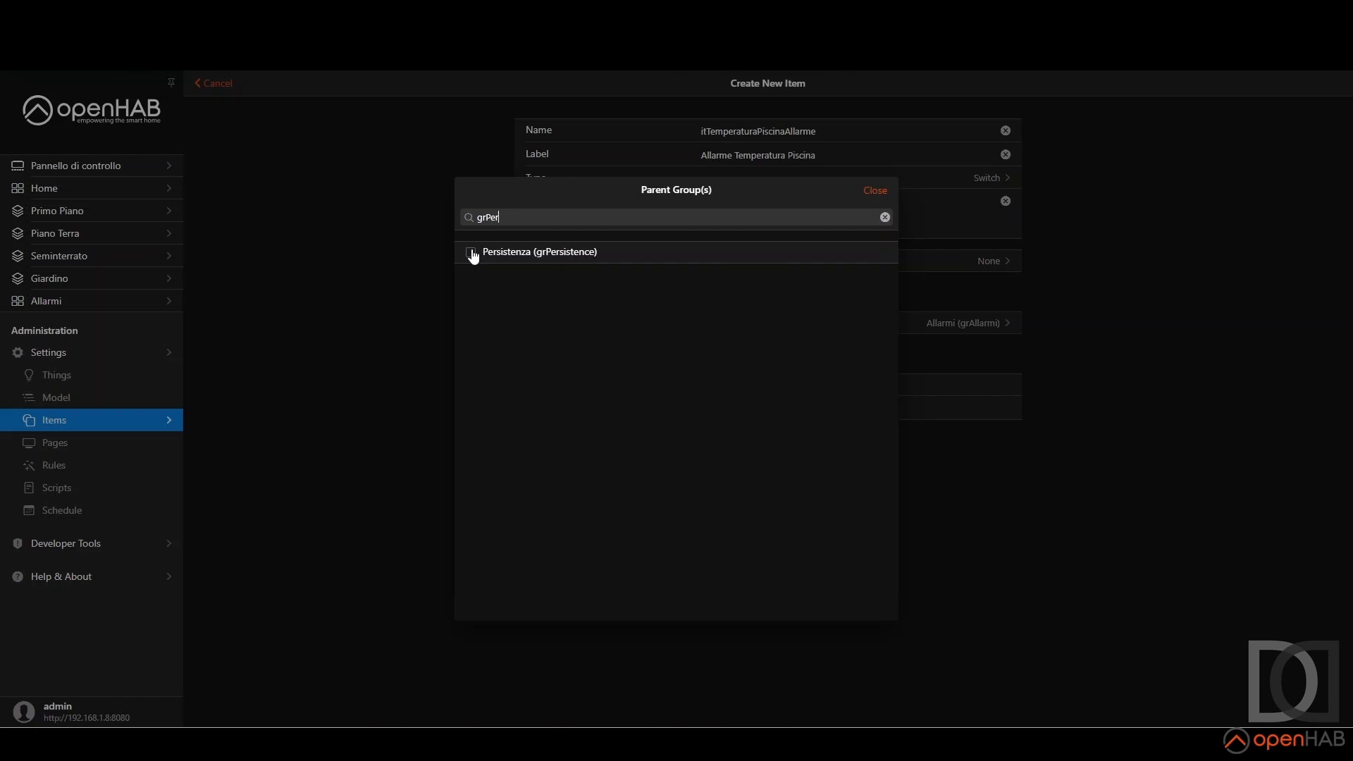
click(471, 252)
click(874, 191)
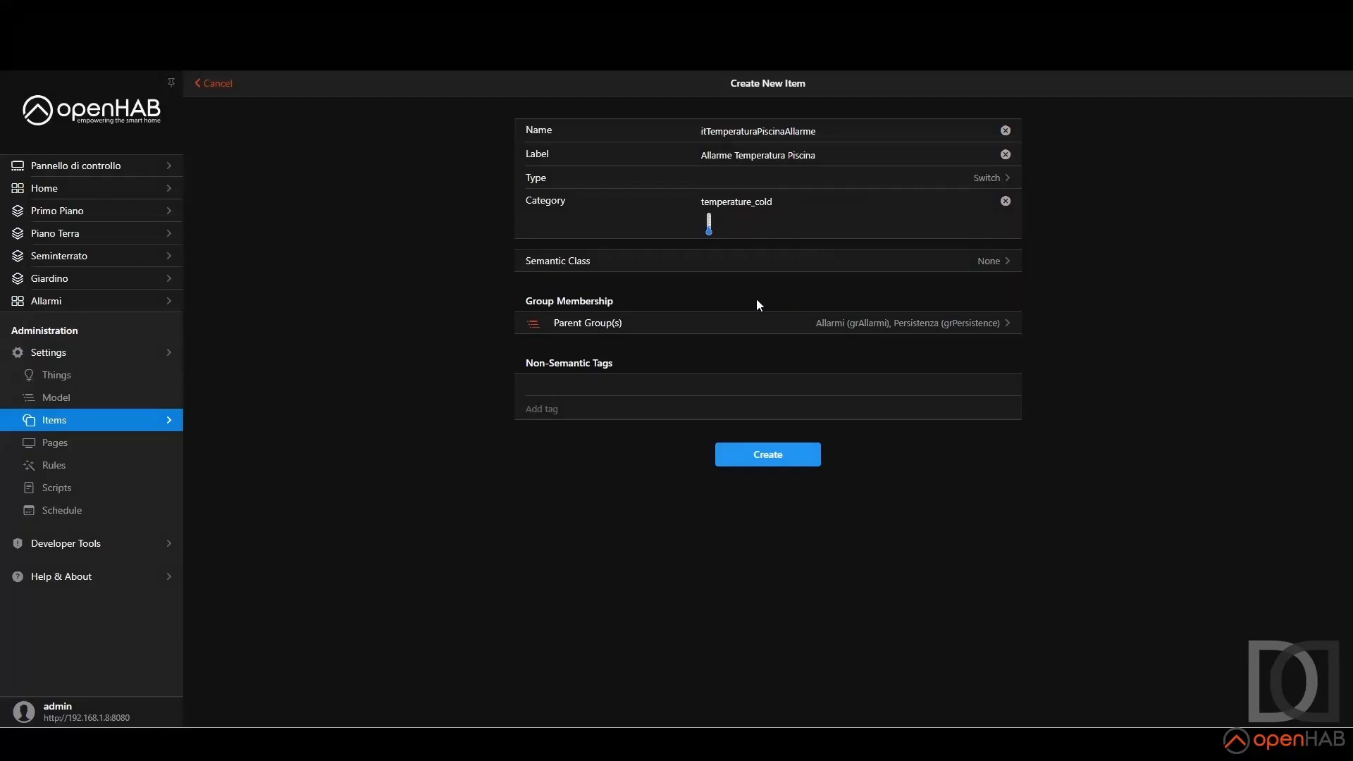
click(782, 451)
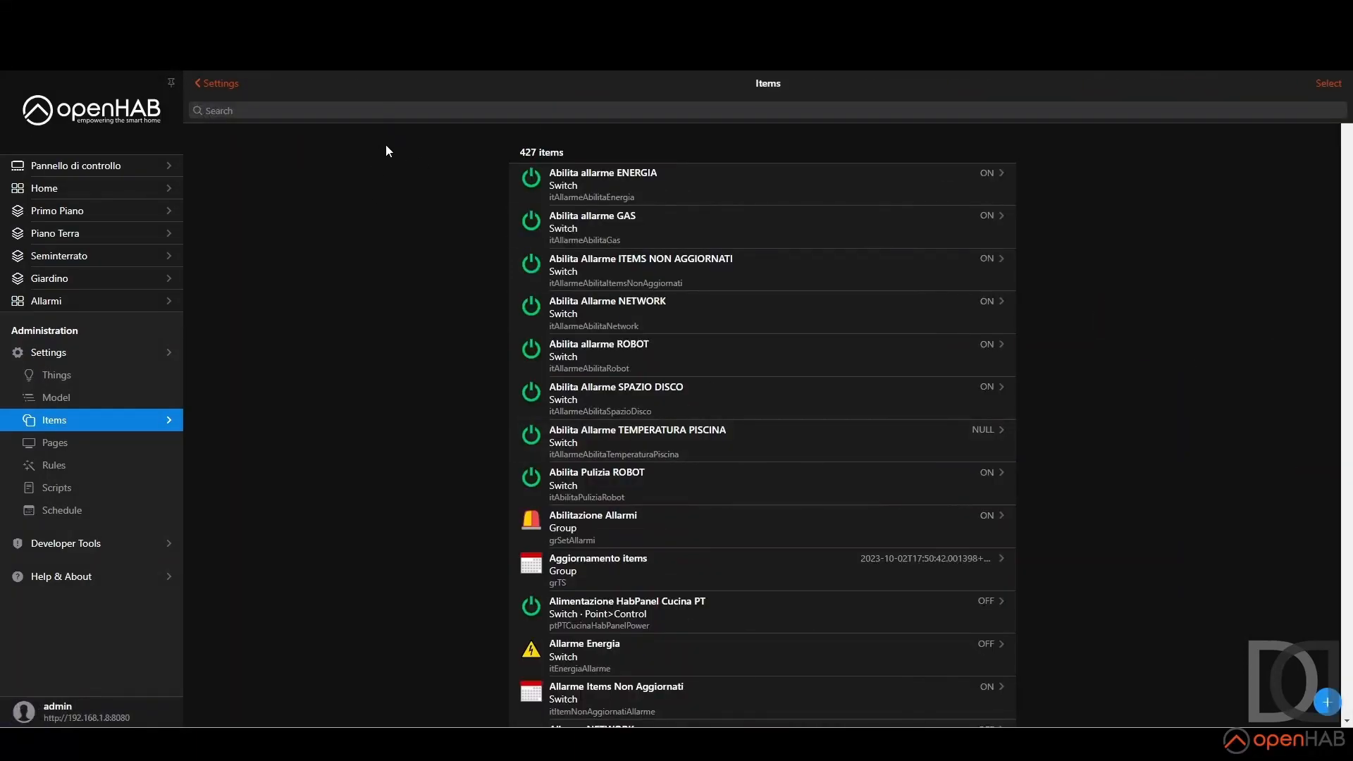
Step: Search the items for "piscina" and open the Allarme Temperatura Piscina item
click(367, 109)
text(piscina)
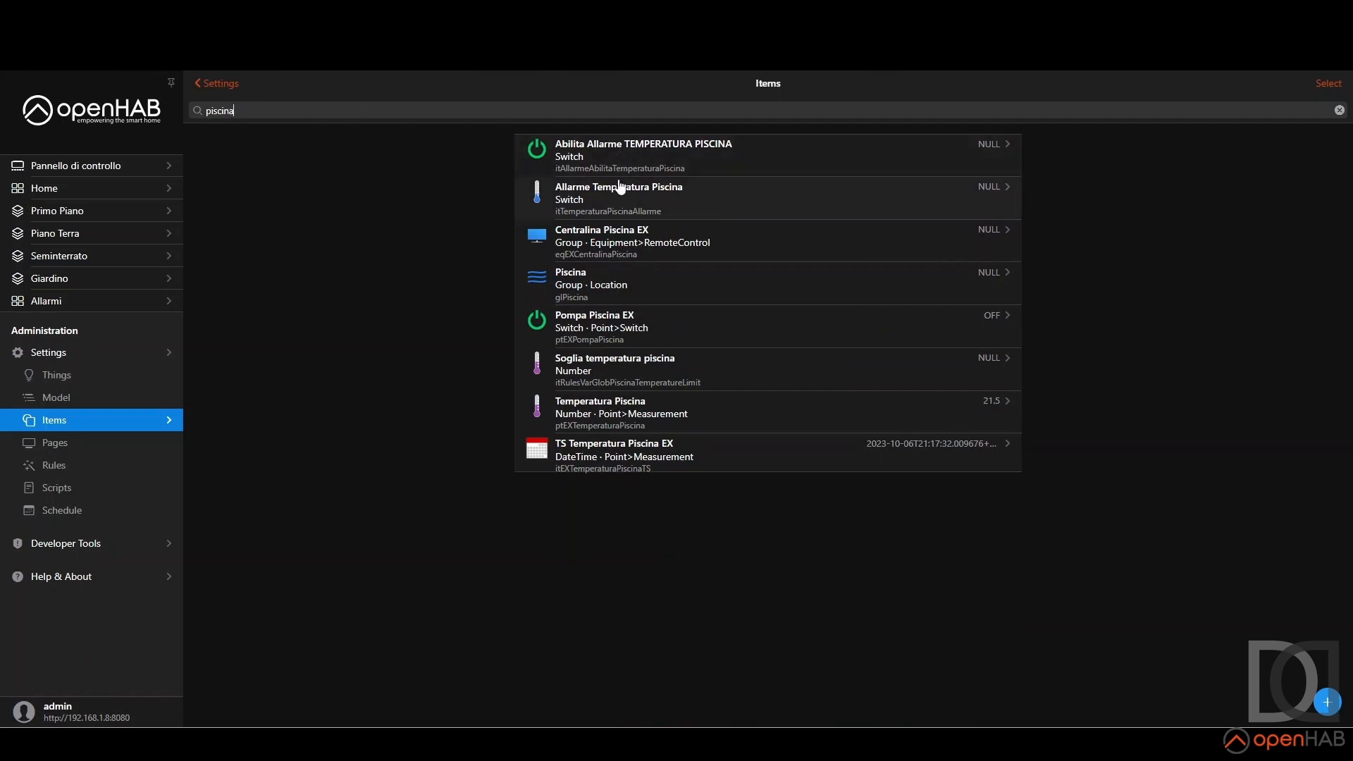
click(619, 205)
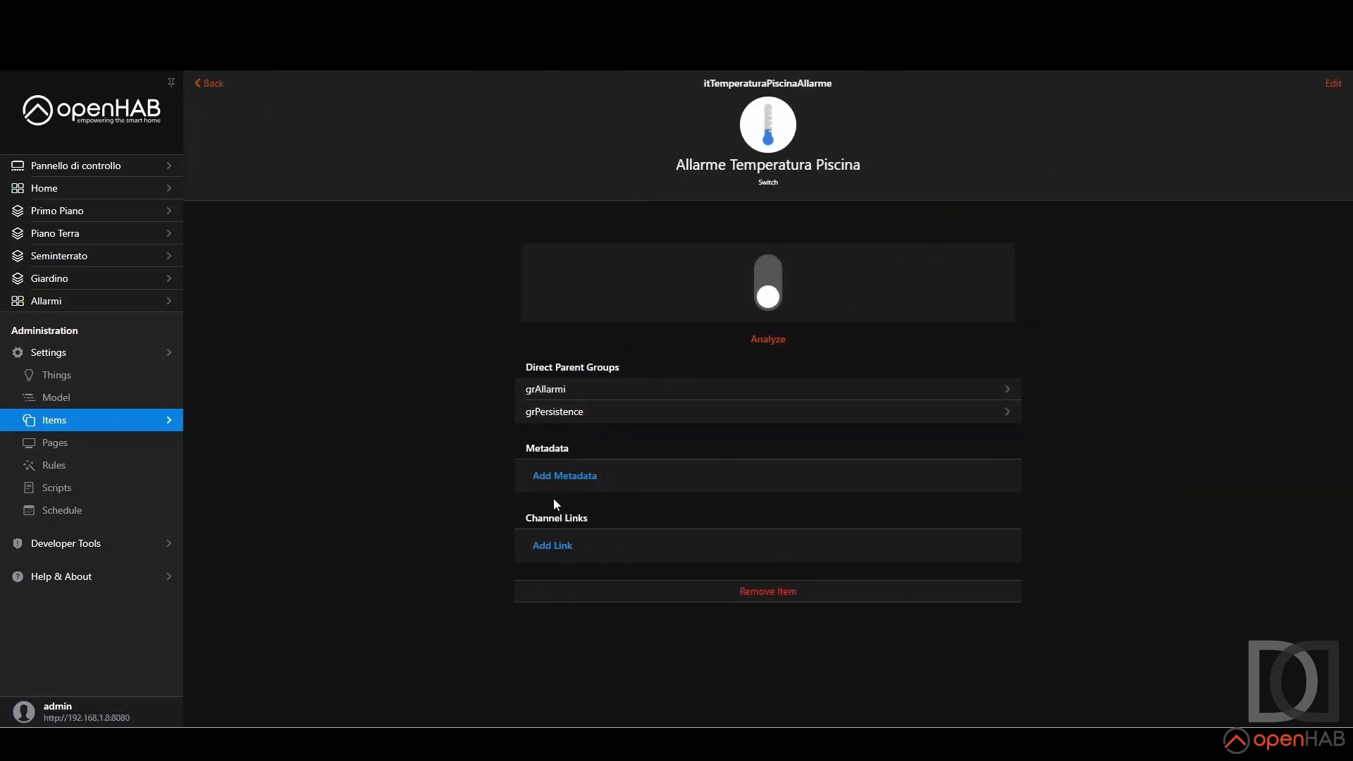
Step: Add custom metadata with the namespace influxdb to the alarm item, set its value to alert and save it
click(568, 478)
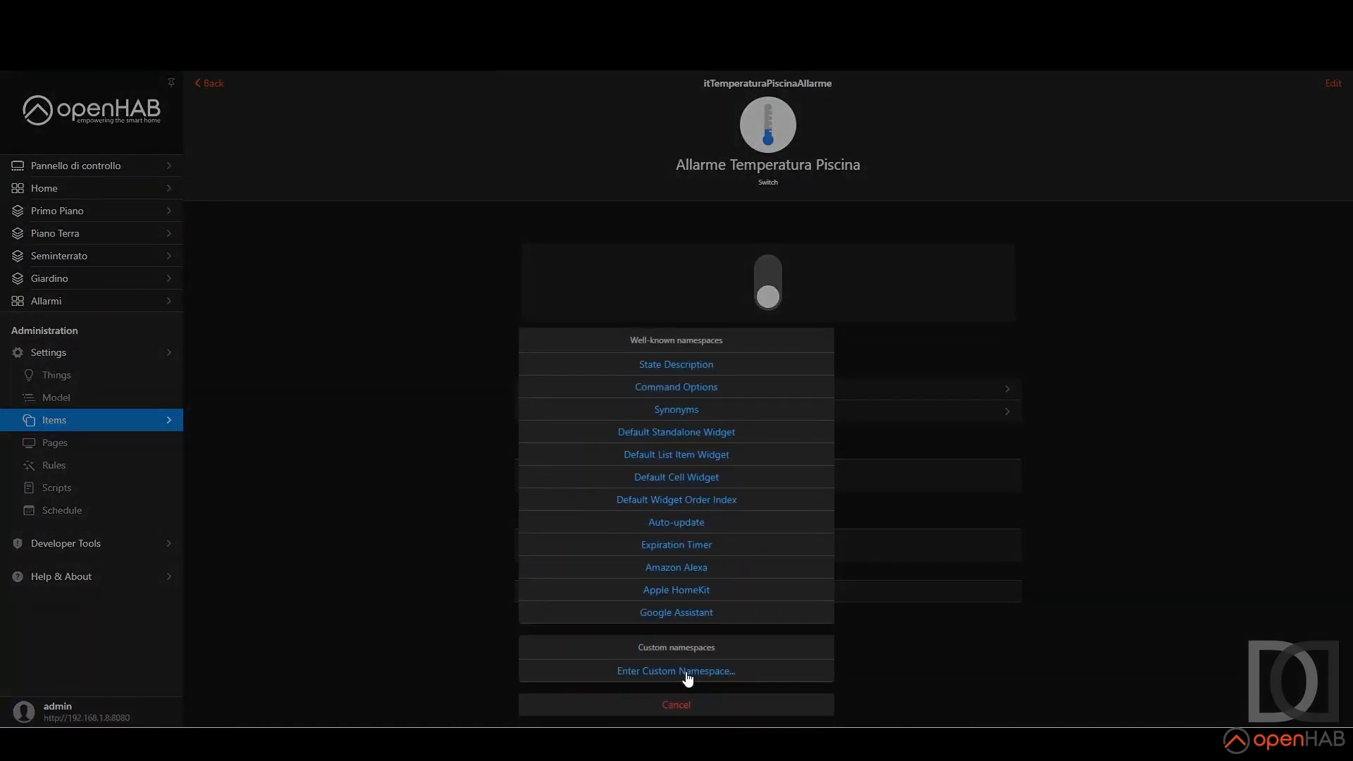
click(676, 671)
text(int)
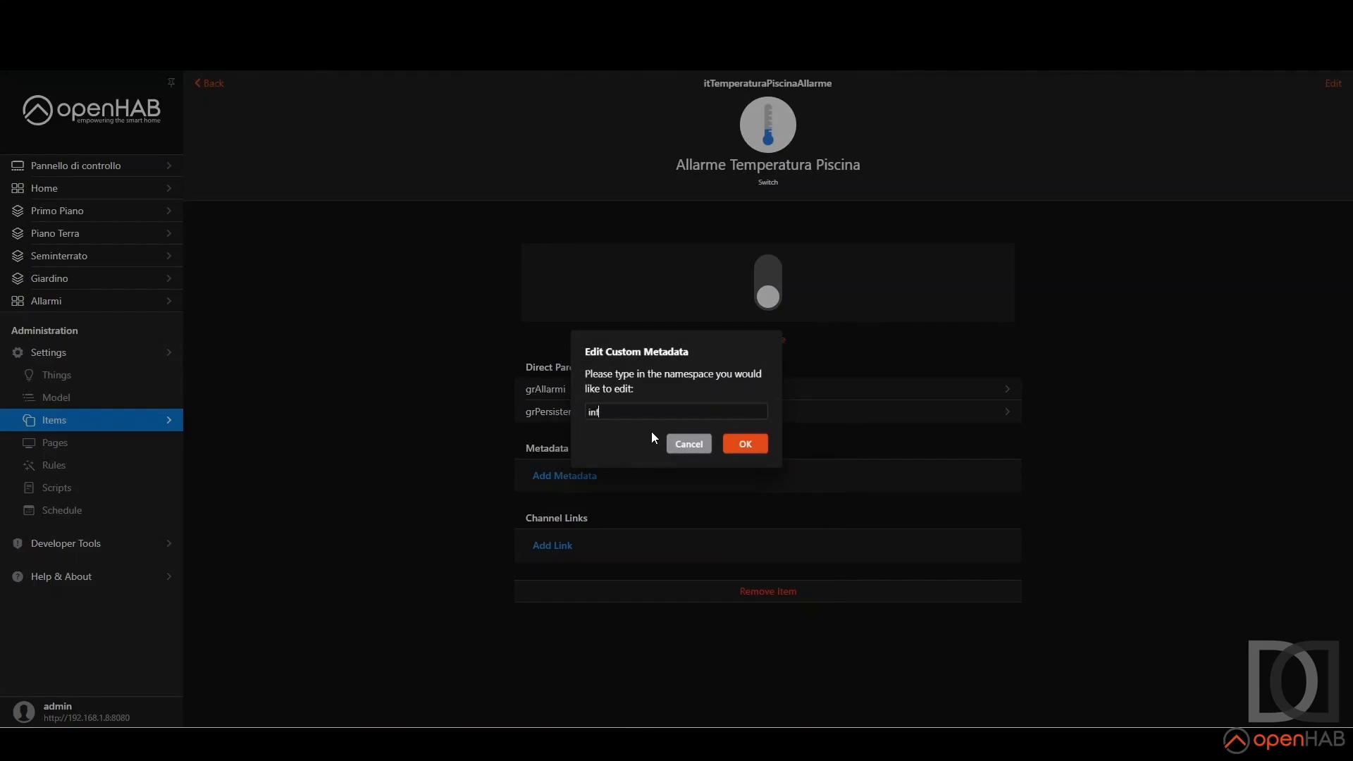
text(luxdb)
click(745, 444)
drag(274, 133, 268, 133)
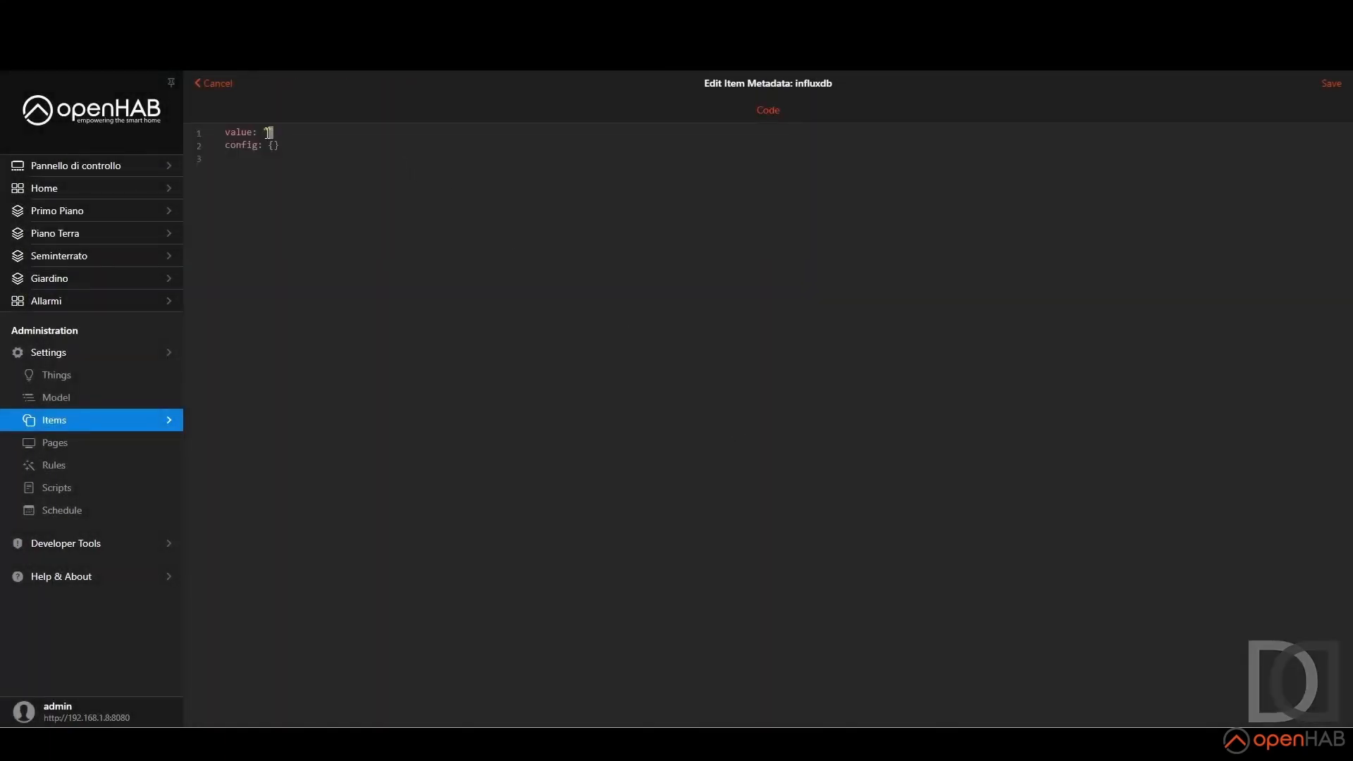
key(BackSpace)
text(alert)
click(1326, 85)
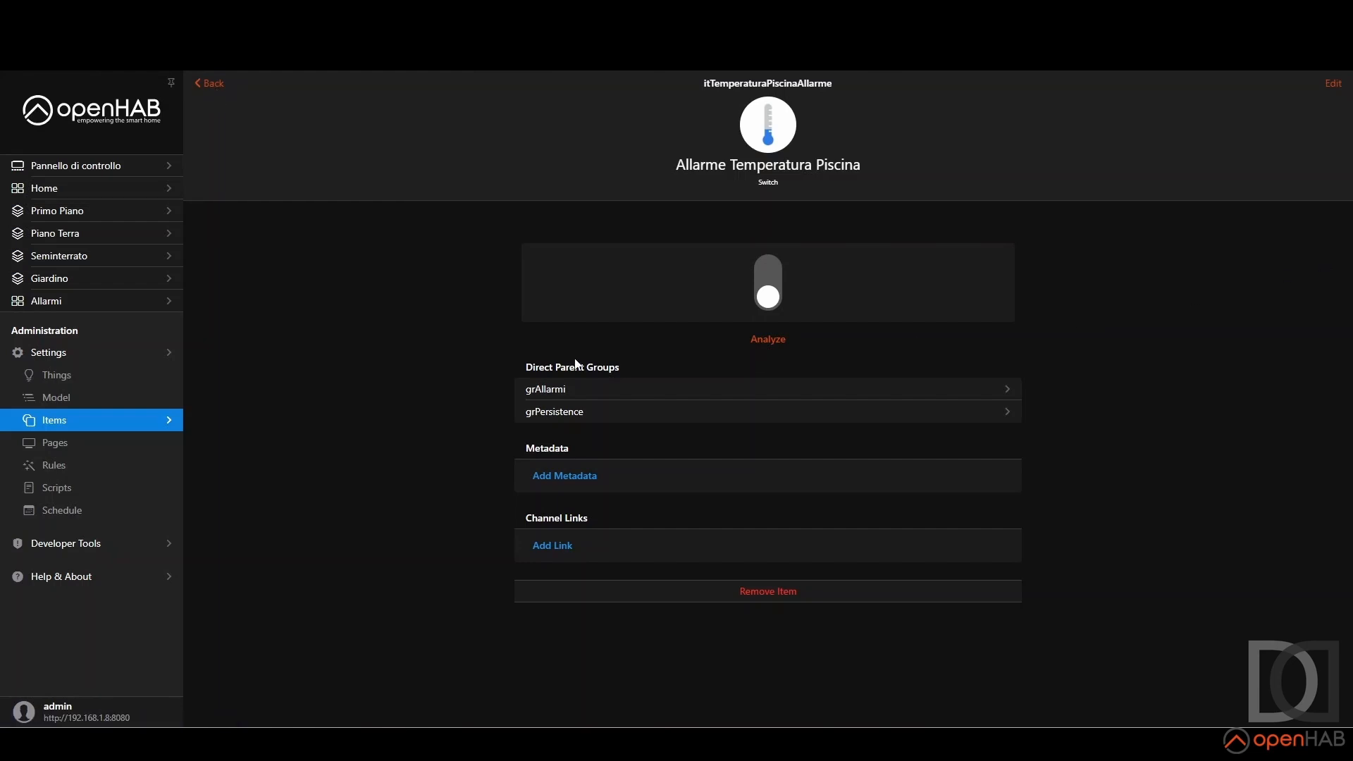
Step: Create a new rule named "TEMPERATURA PISCINA Allarme CHECK"
click(54, 465)
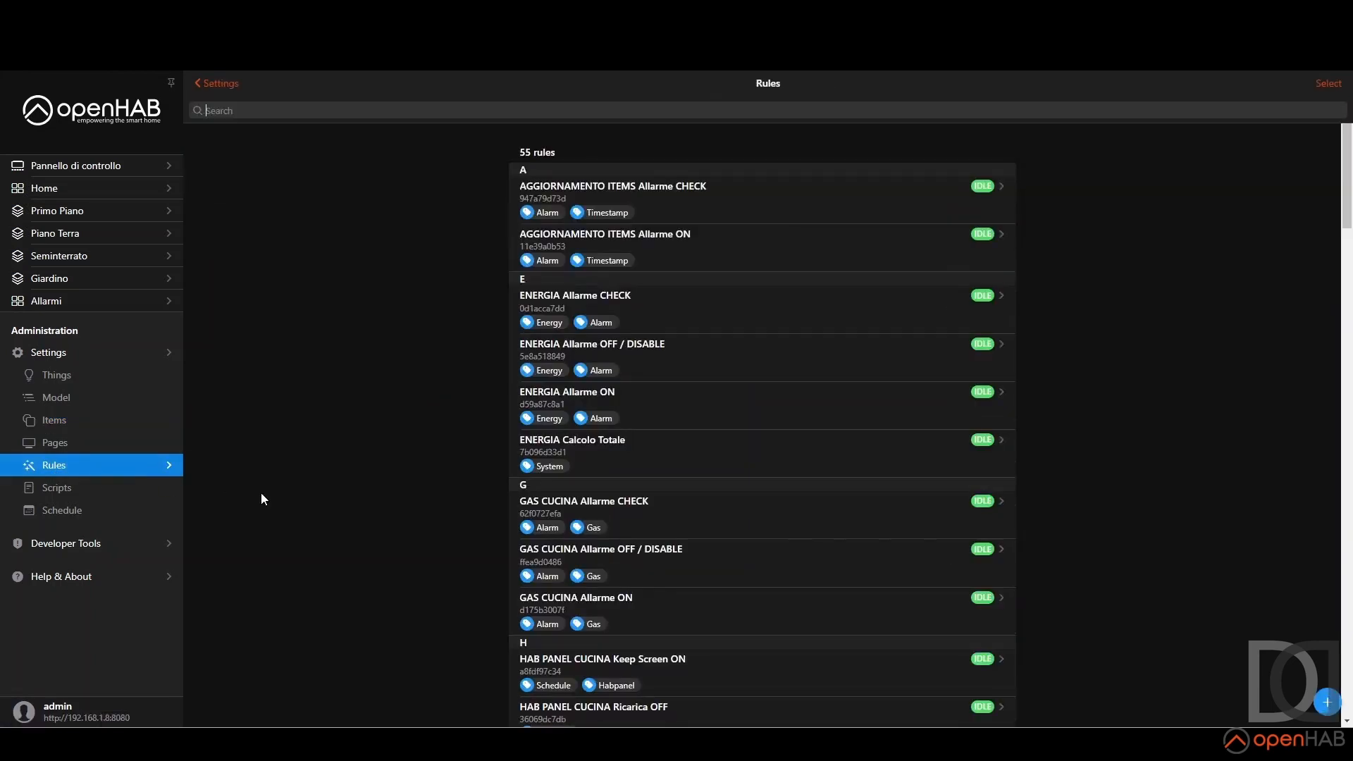
click(1327, 703)
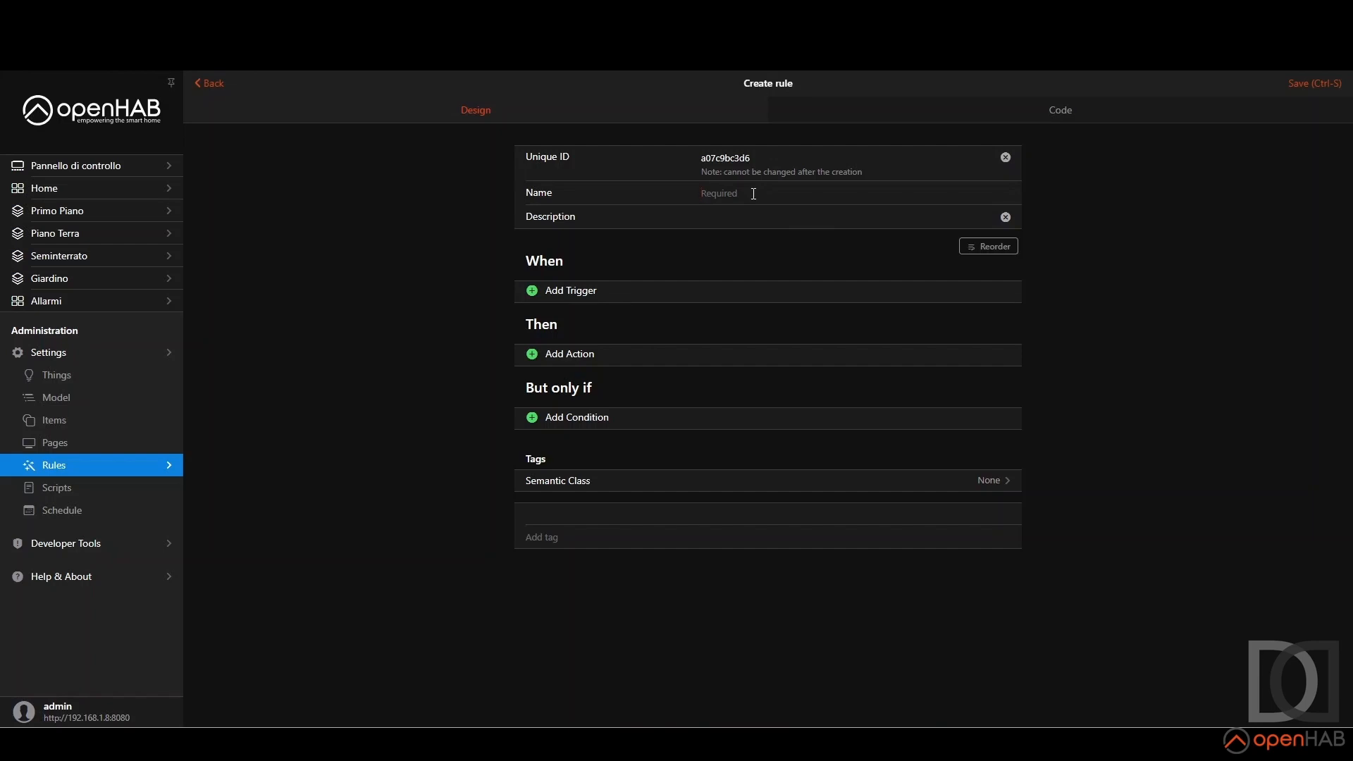
text(TEMPERATURA PISCINA Allarme CHECK)
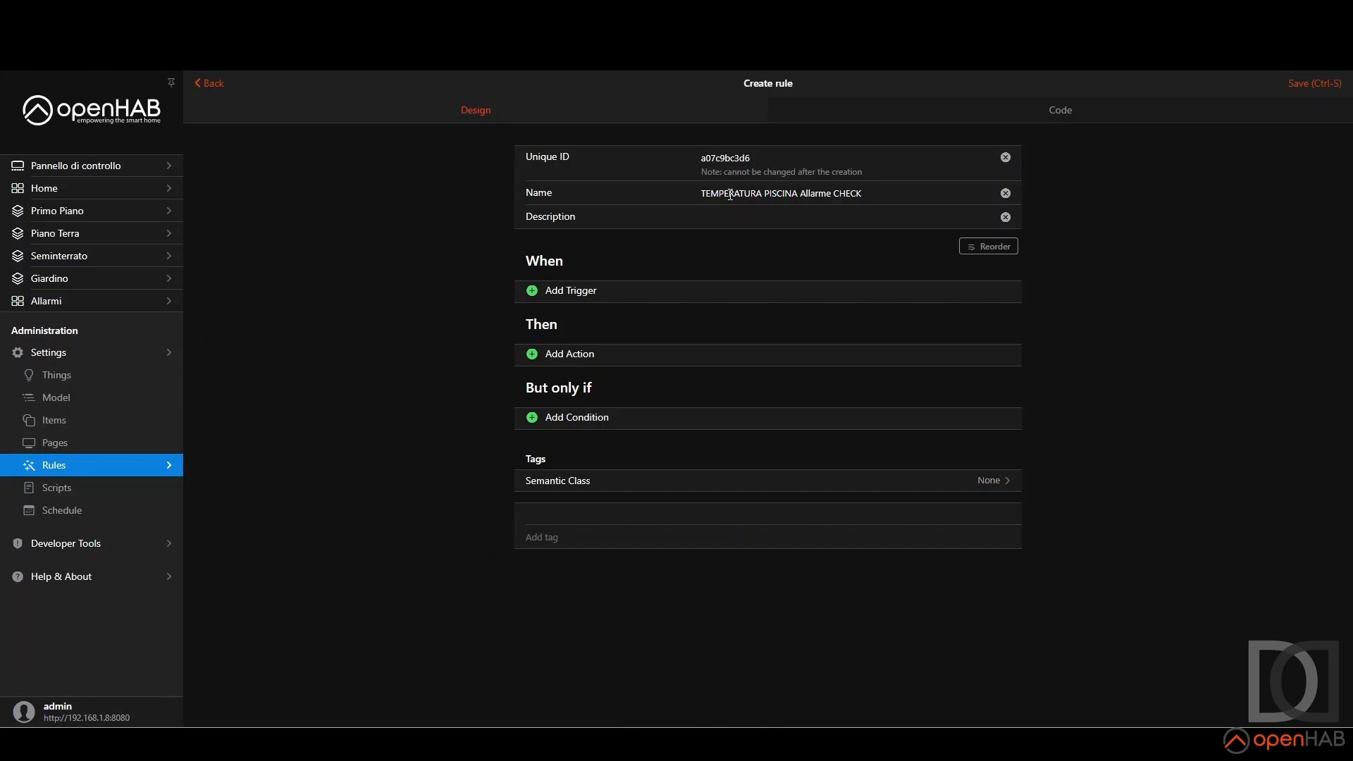
Step: Add an item event trigger to the rule and search the model for "temperatura"
click(556, 291)
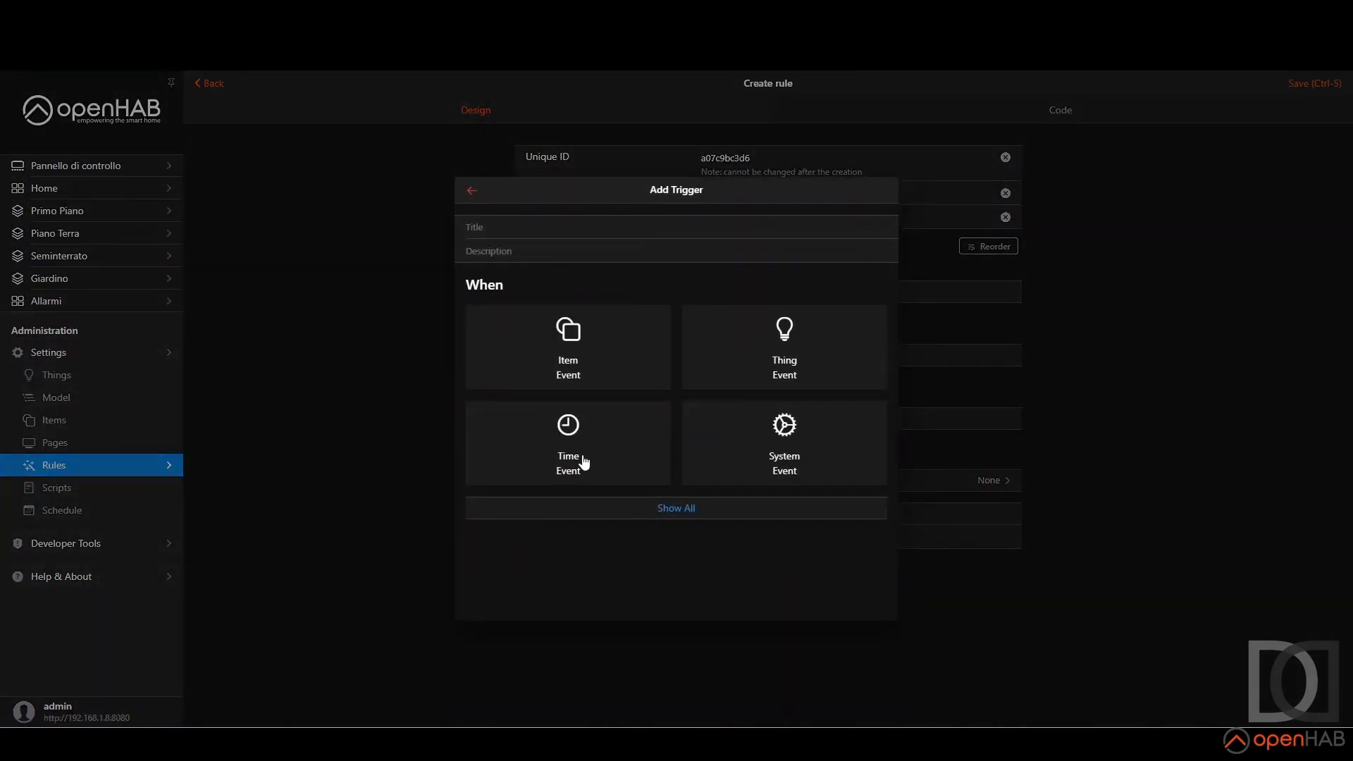
click(569, 343)
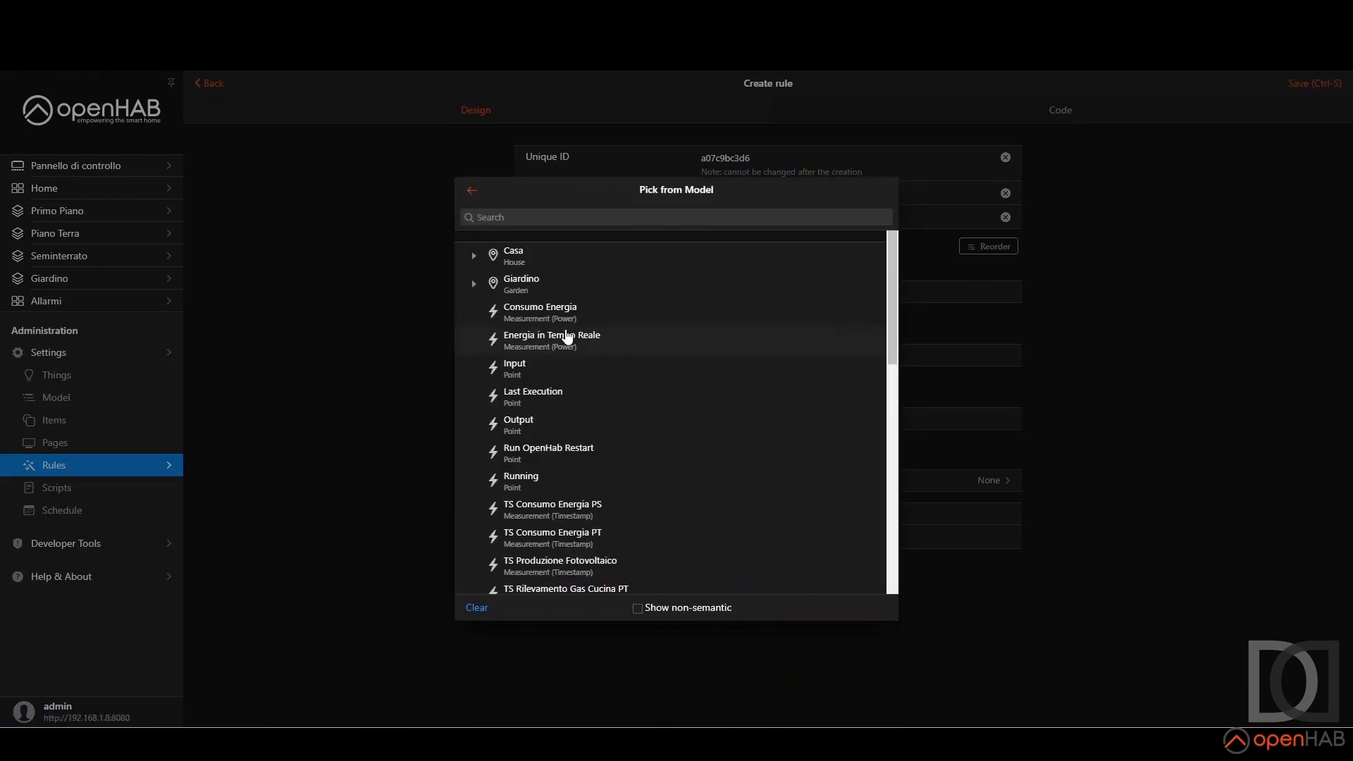
click(559, 217)
text(temer)
key(BackSpace)
text(peraturappi)
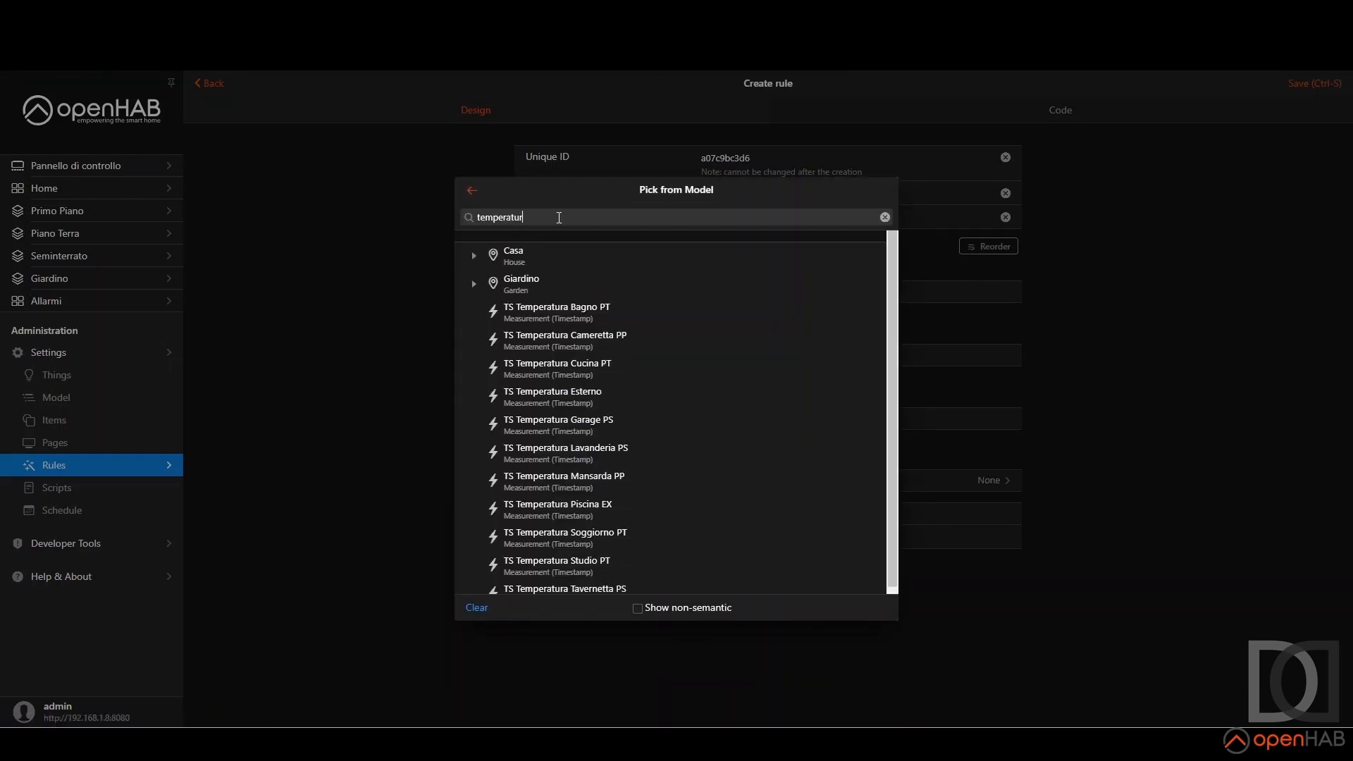
key(BackSpace)
Step: Pick Temperatura Piscina under Giardino, Piscina, Centralina Piscina EX as the trigger item and fire the trigger when it changed
click(474, 283)
click(495, 312)
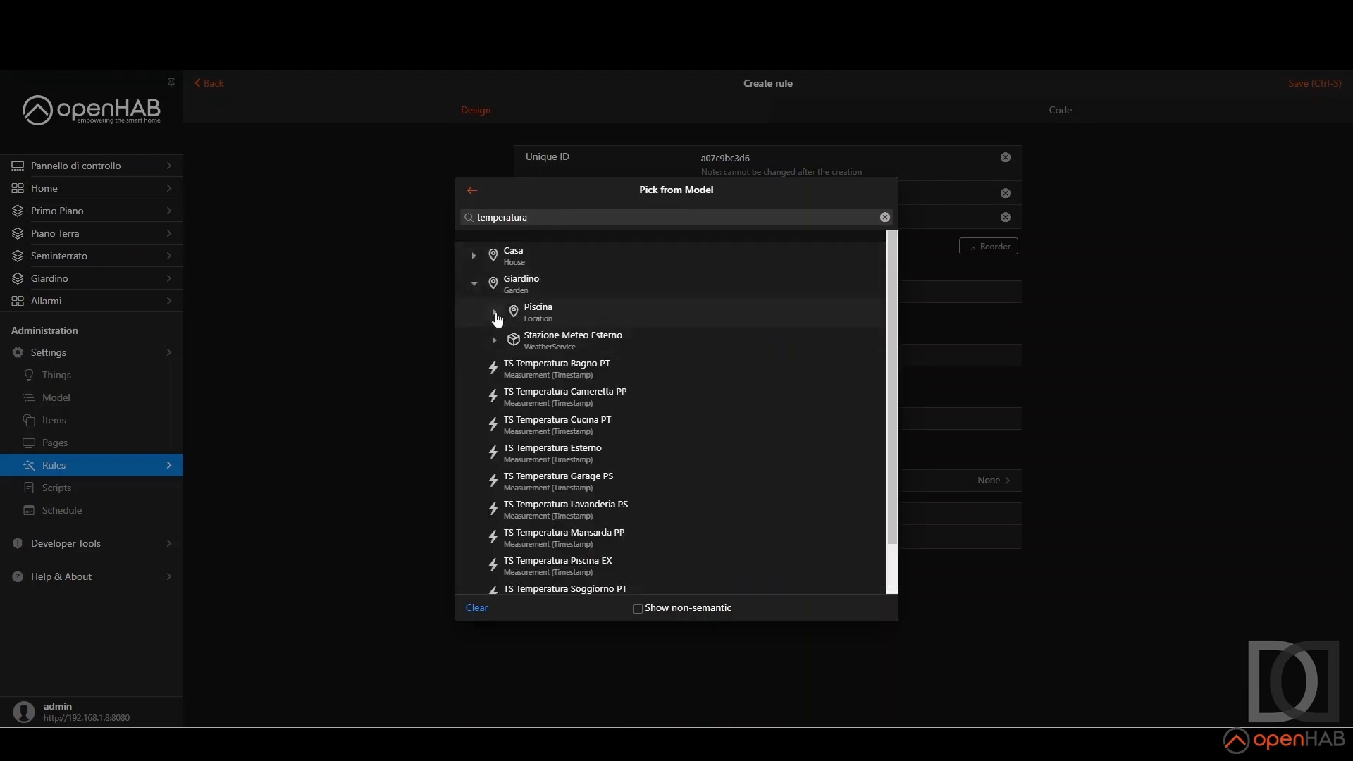
click(512, 342)
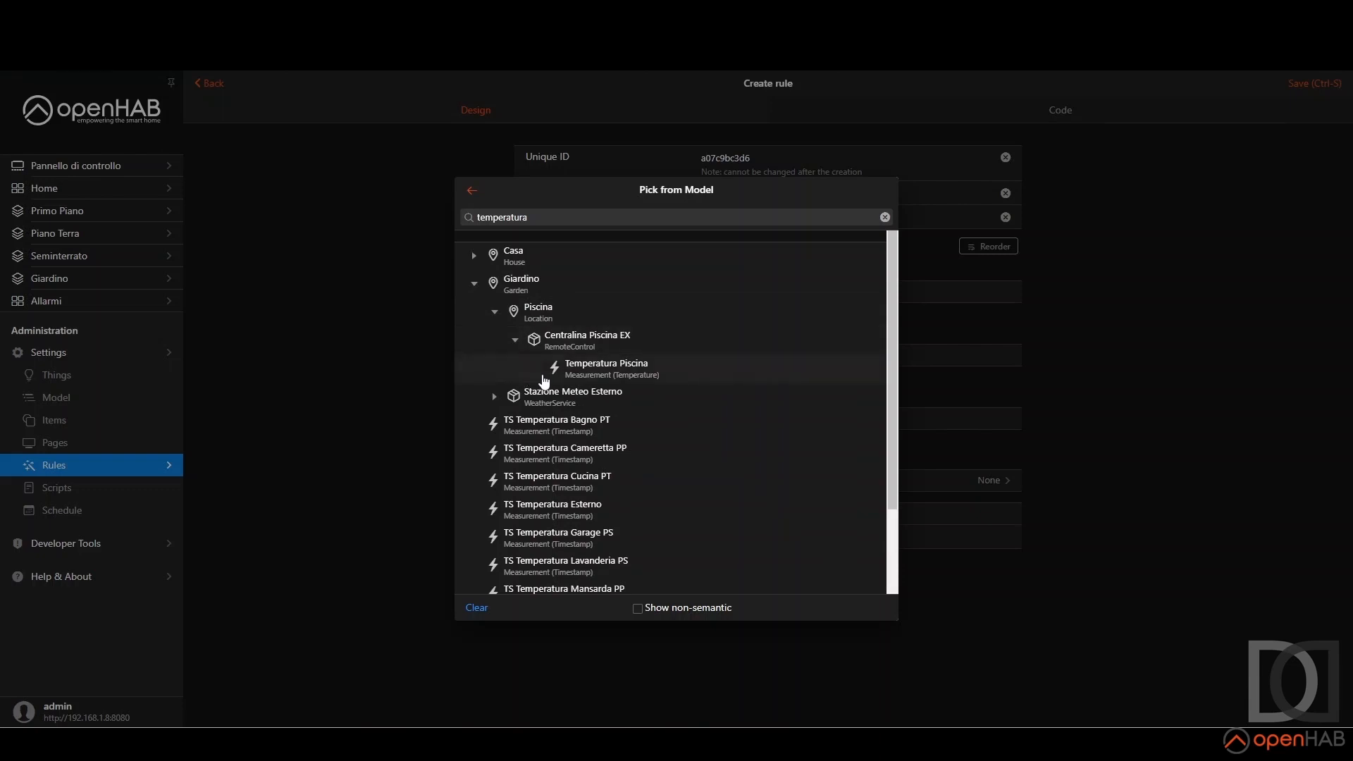
click(606, 365)
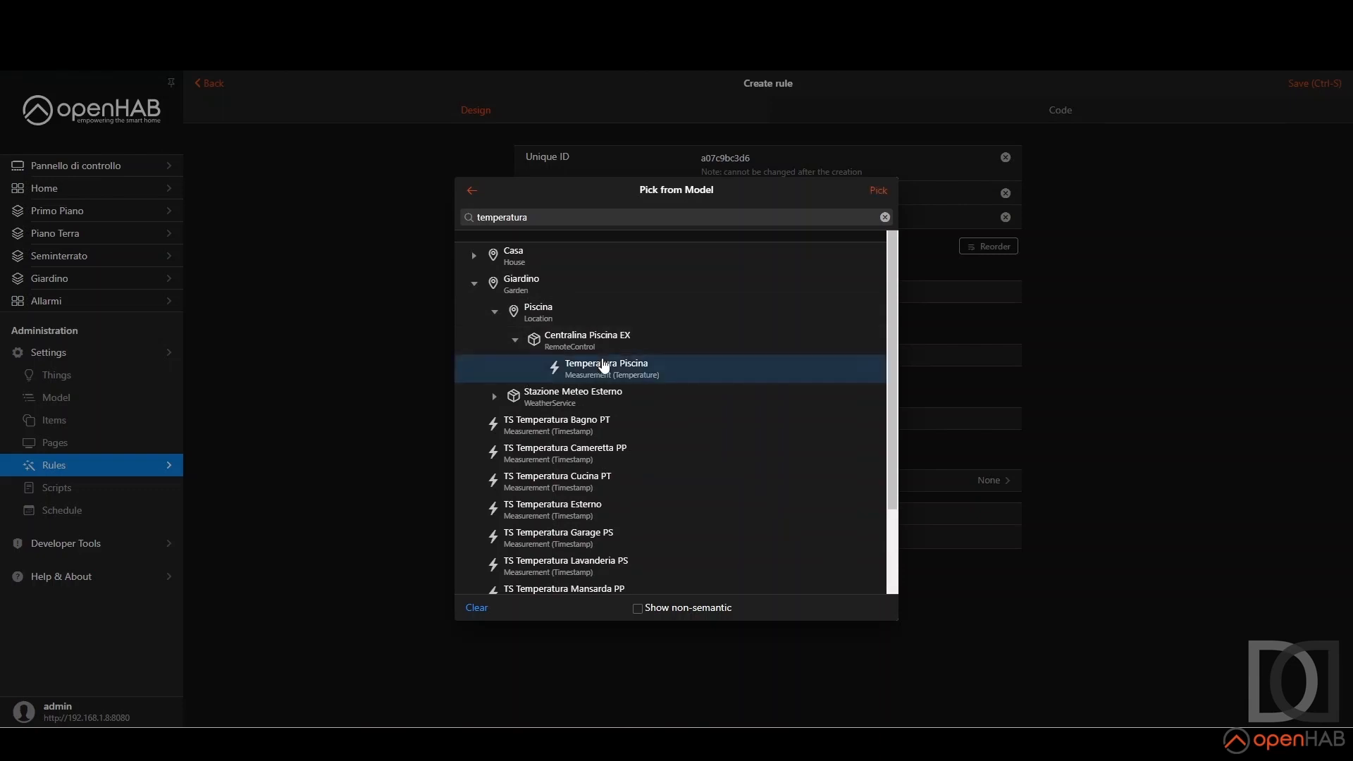
click(878, 192)
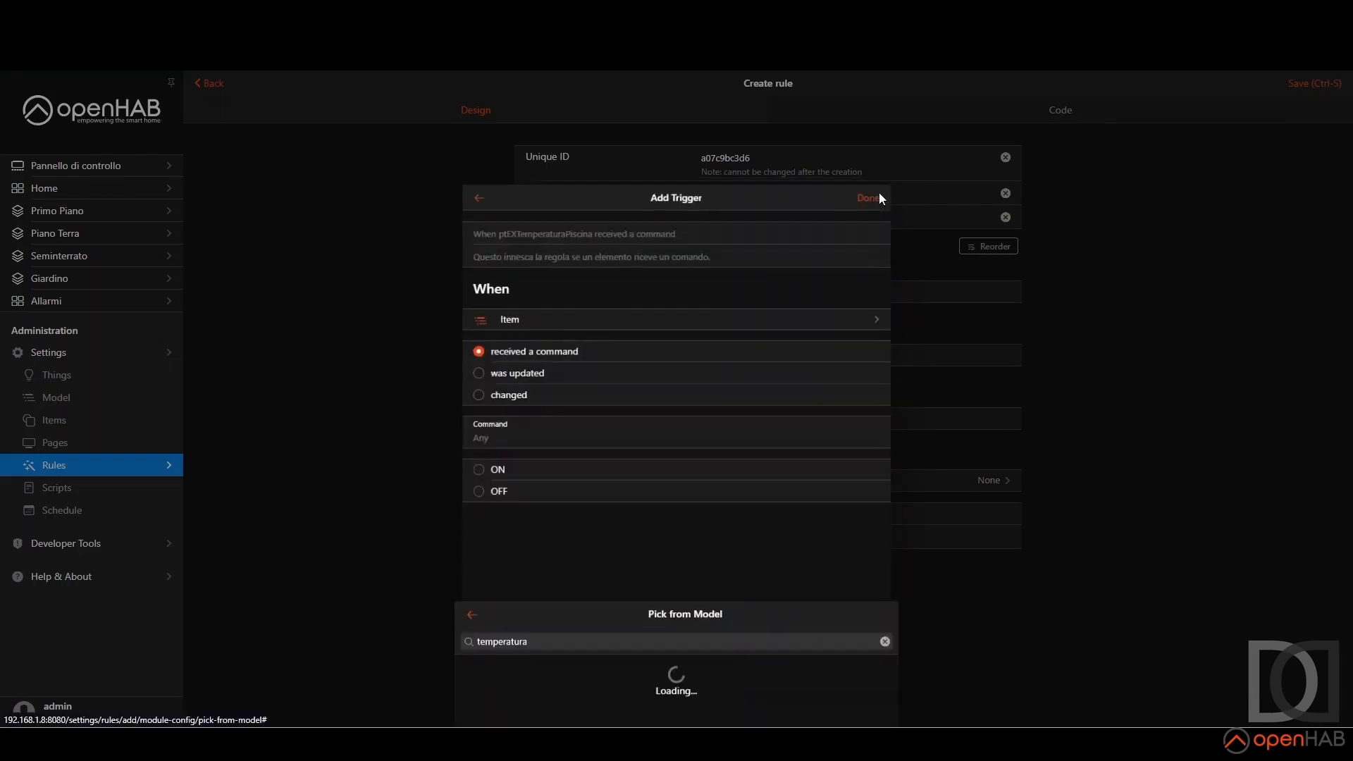
click(471, 396)
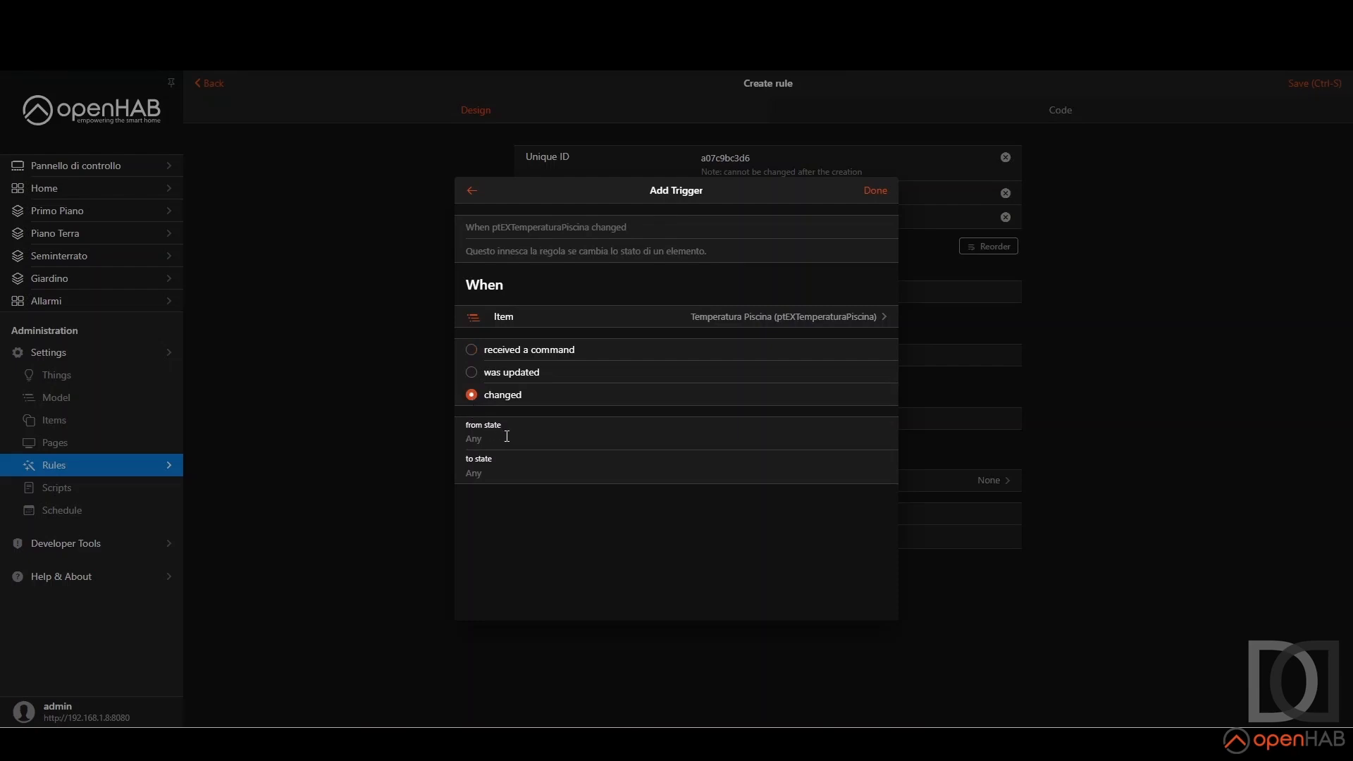
click(876, 192)
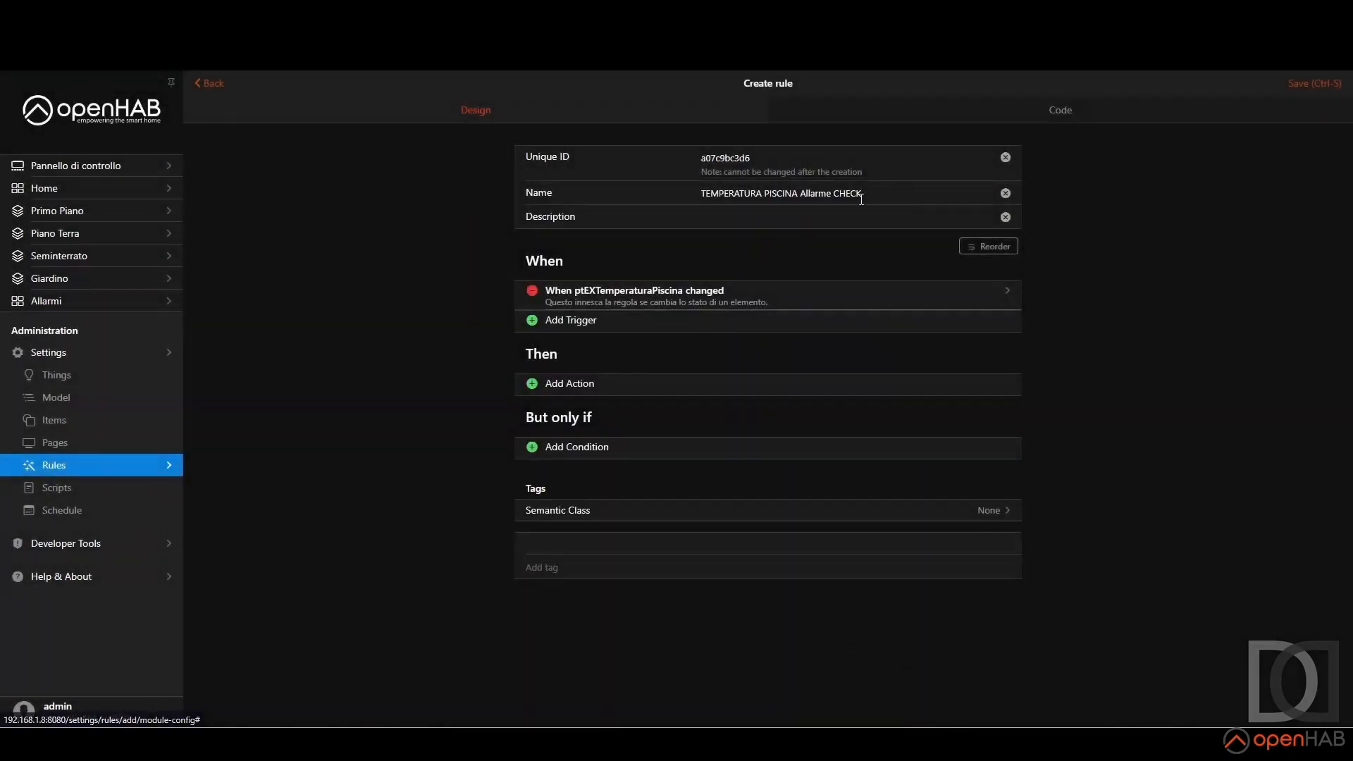
Step: Add a run-script action to the rule using the Rule DSL language
click(563, 388)
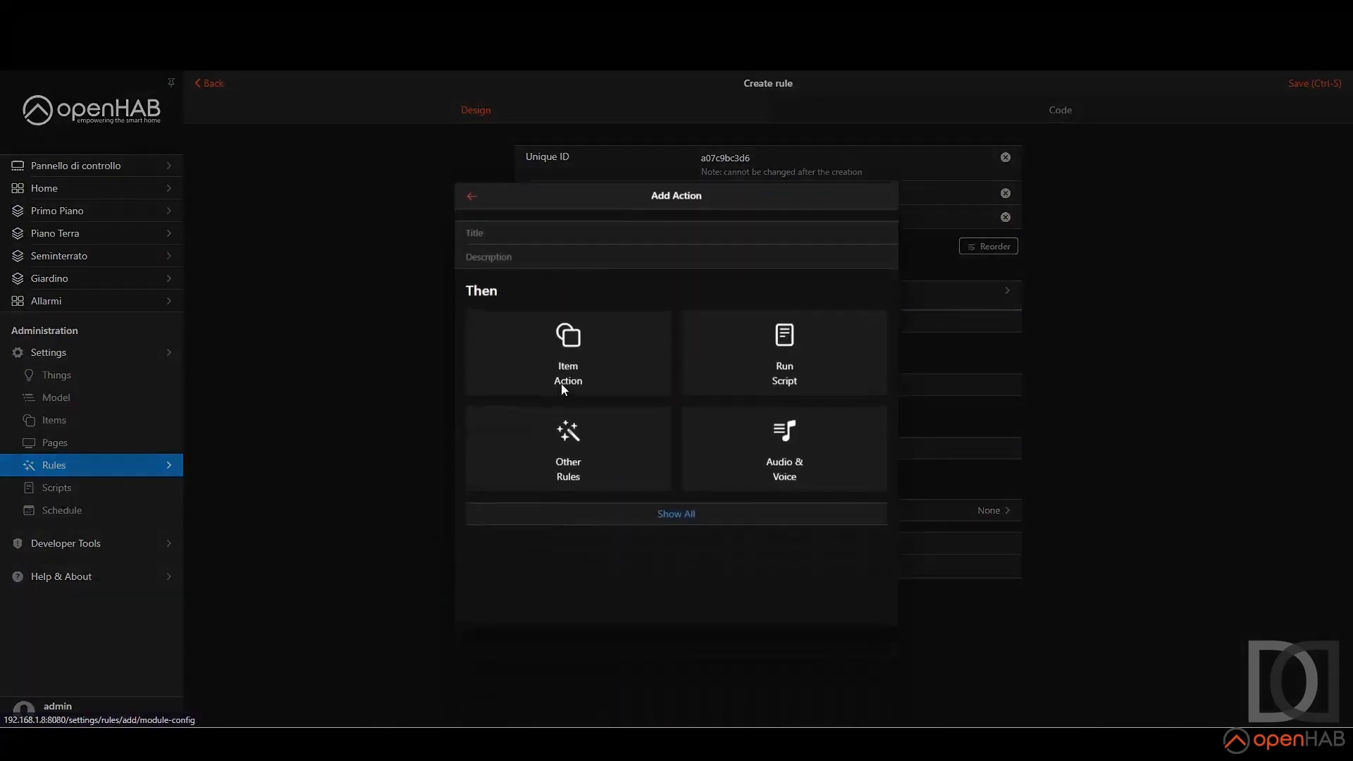
click(788, 368)
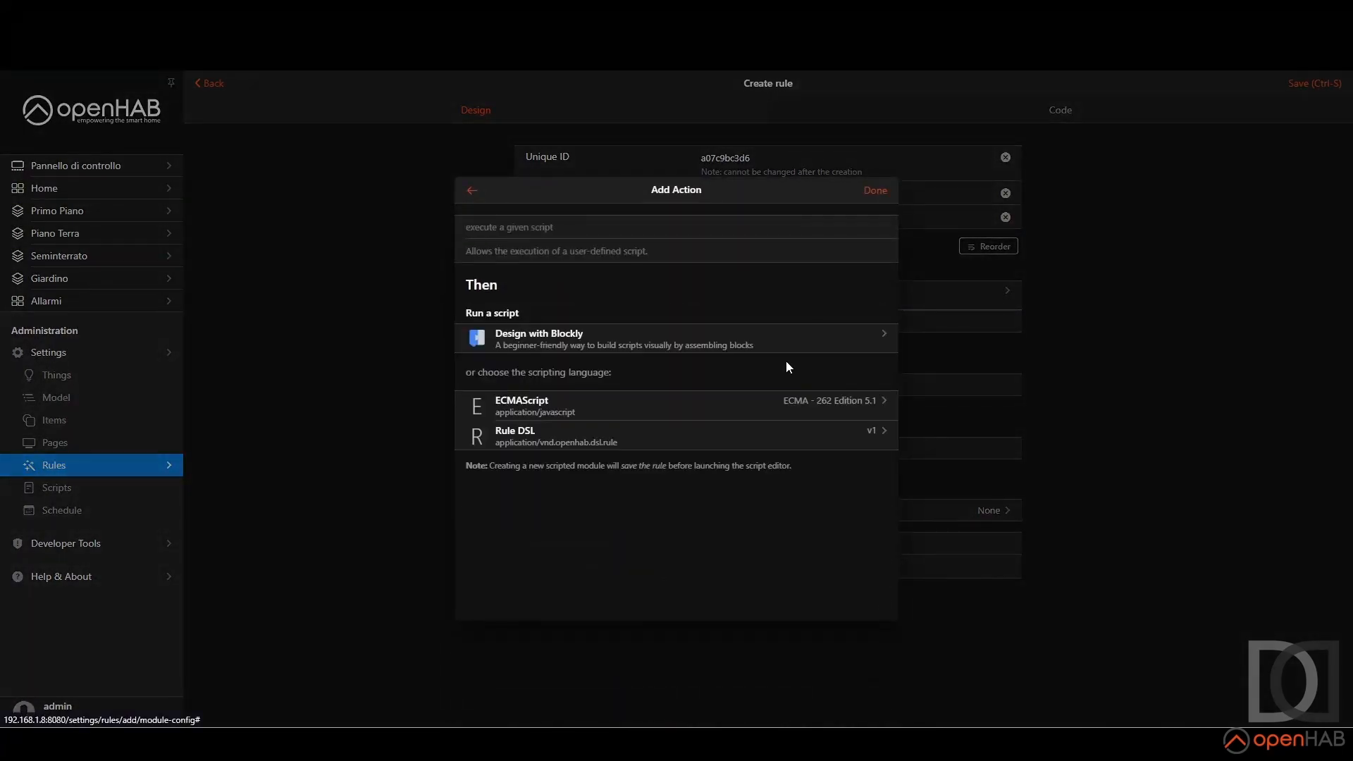
click(535, 440)
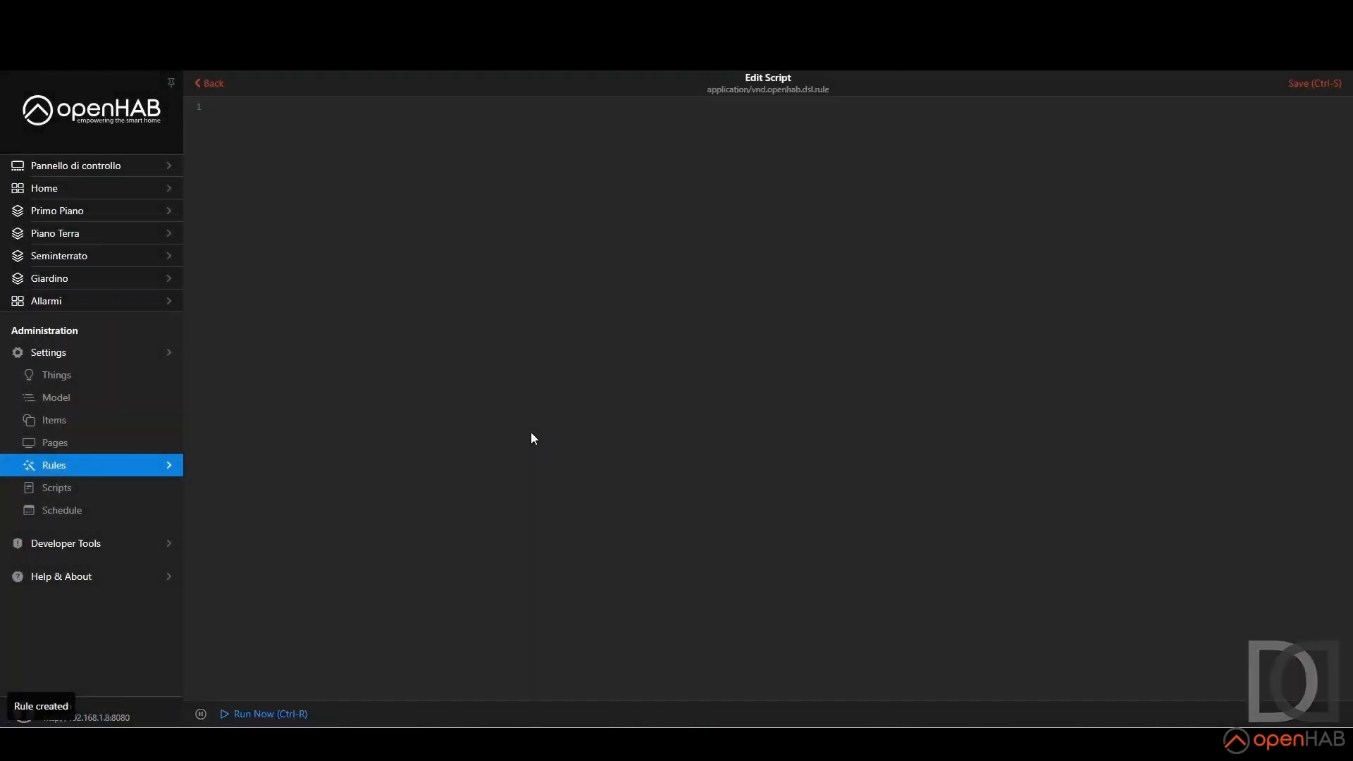
Step: Write the first script line "var value = ptEXTemperaturaPiscina.state as Number"
text(var valyue)
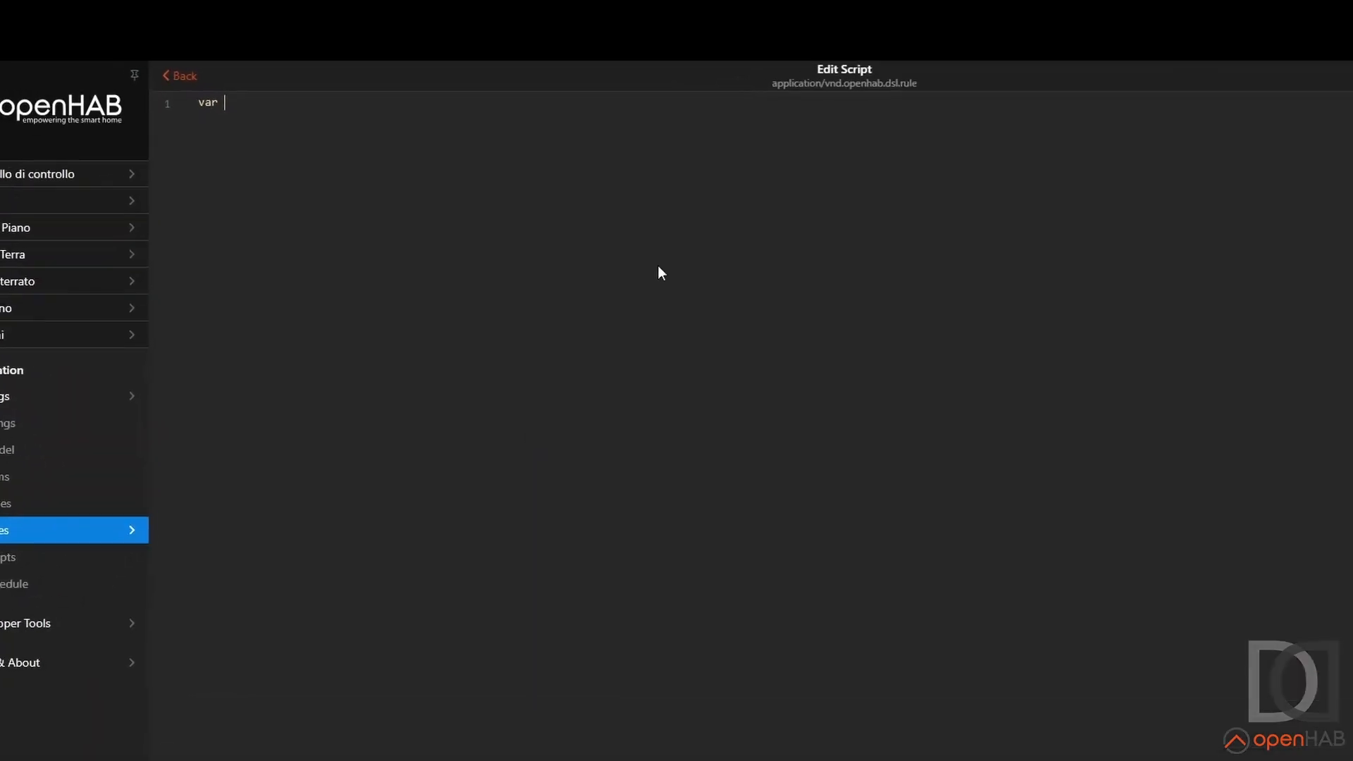
key(BackSpace)
key(BackSpace)
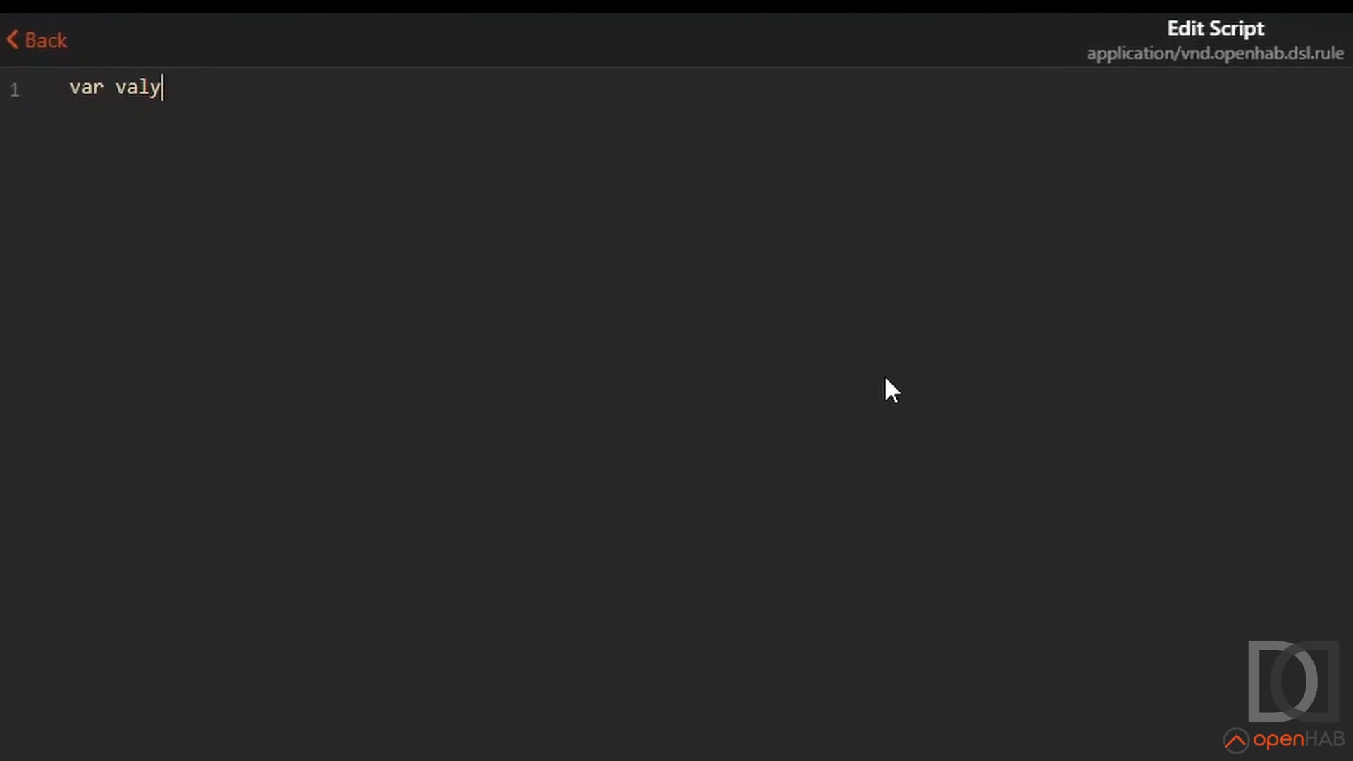
key(BackSpace)
text(ue =)
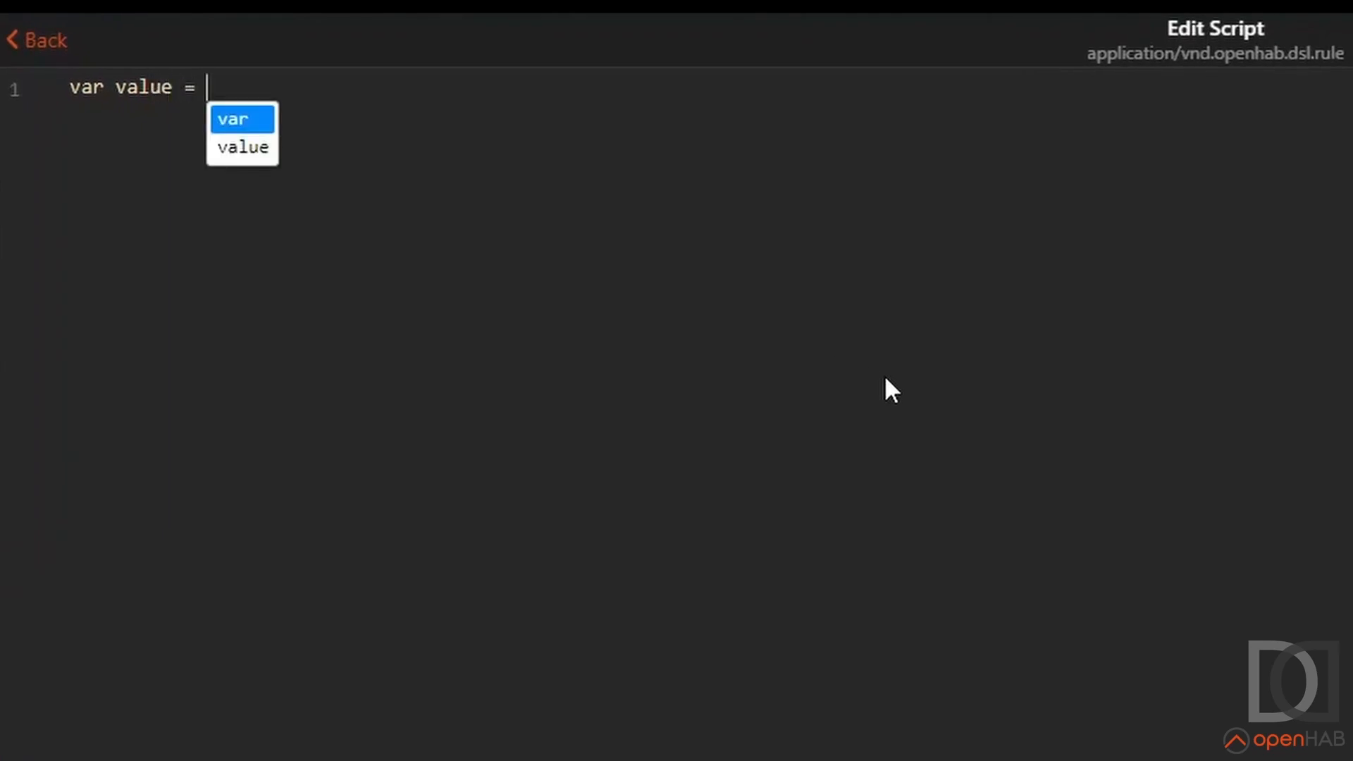
text(ptEXTemperaturaPiscina)
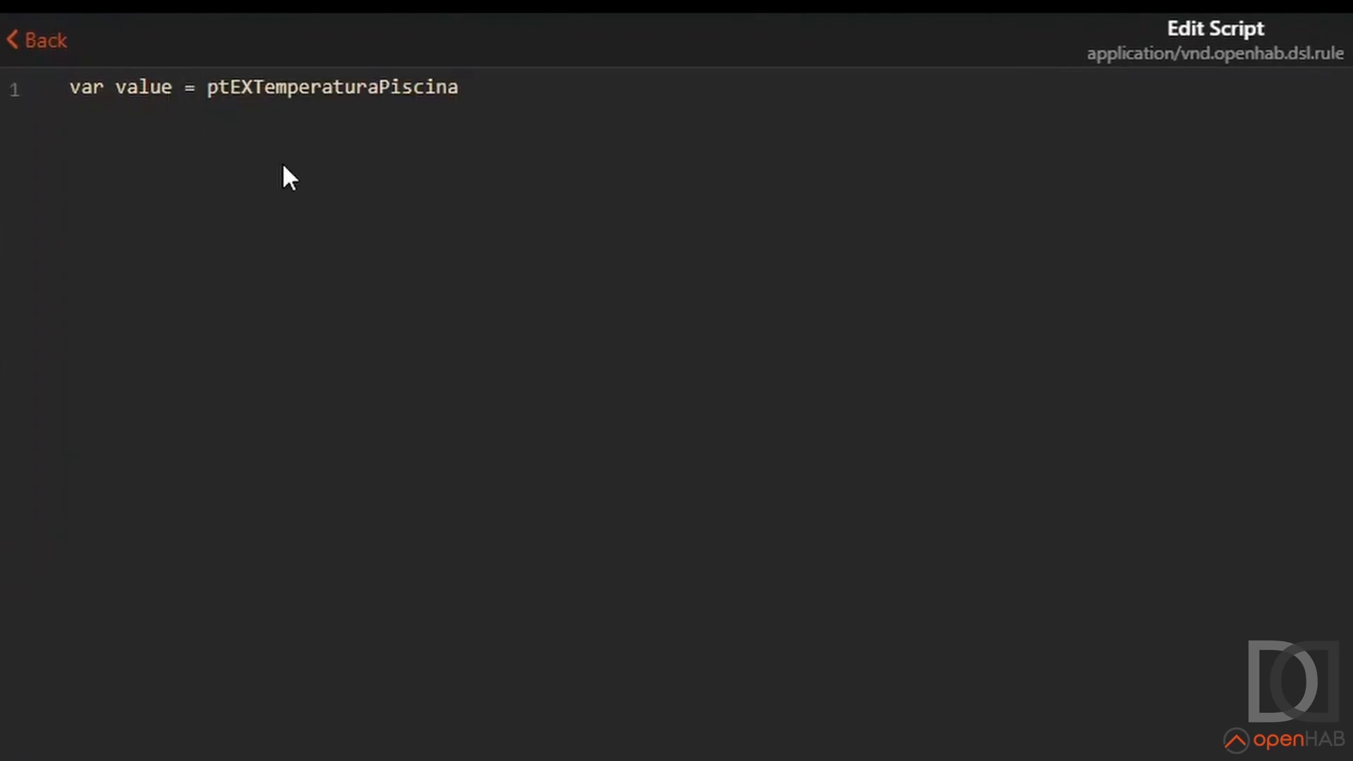
text(.stater)
key(BackSpace)
key(BackSpace)
text(as Number)
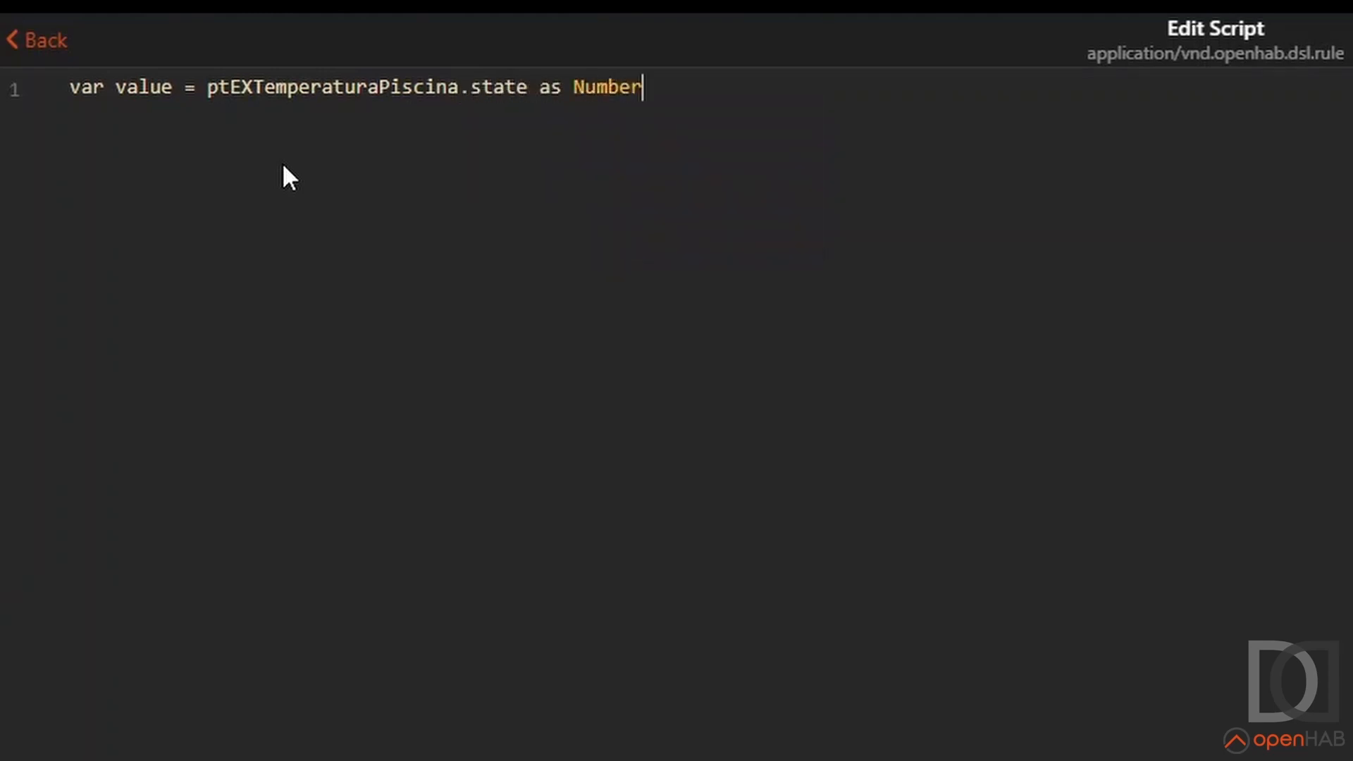
Step: Add a second script line "var soglia = itRulesVarGlobPiscinaTemperatureLimit.state as Number"
key(Return)
text(i)
key(BackSpace)
text(var soglia =)
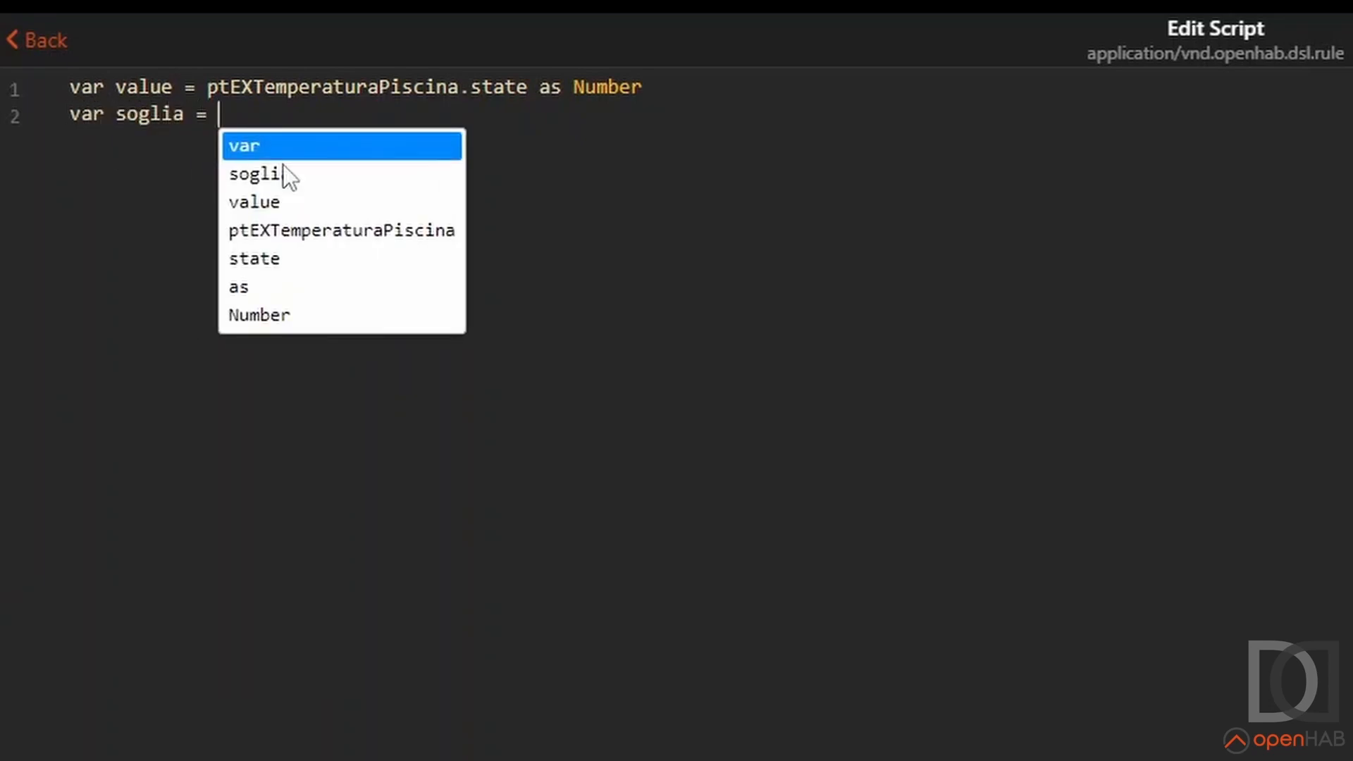
text(itRulesVarGlobPiscinaTemperatureLimit)
text(.)
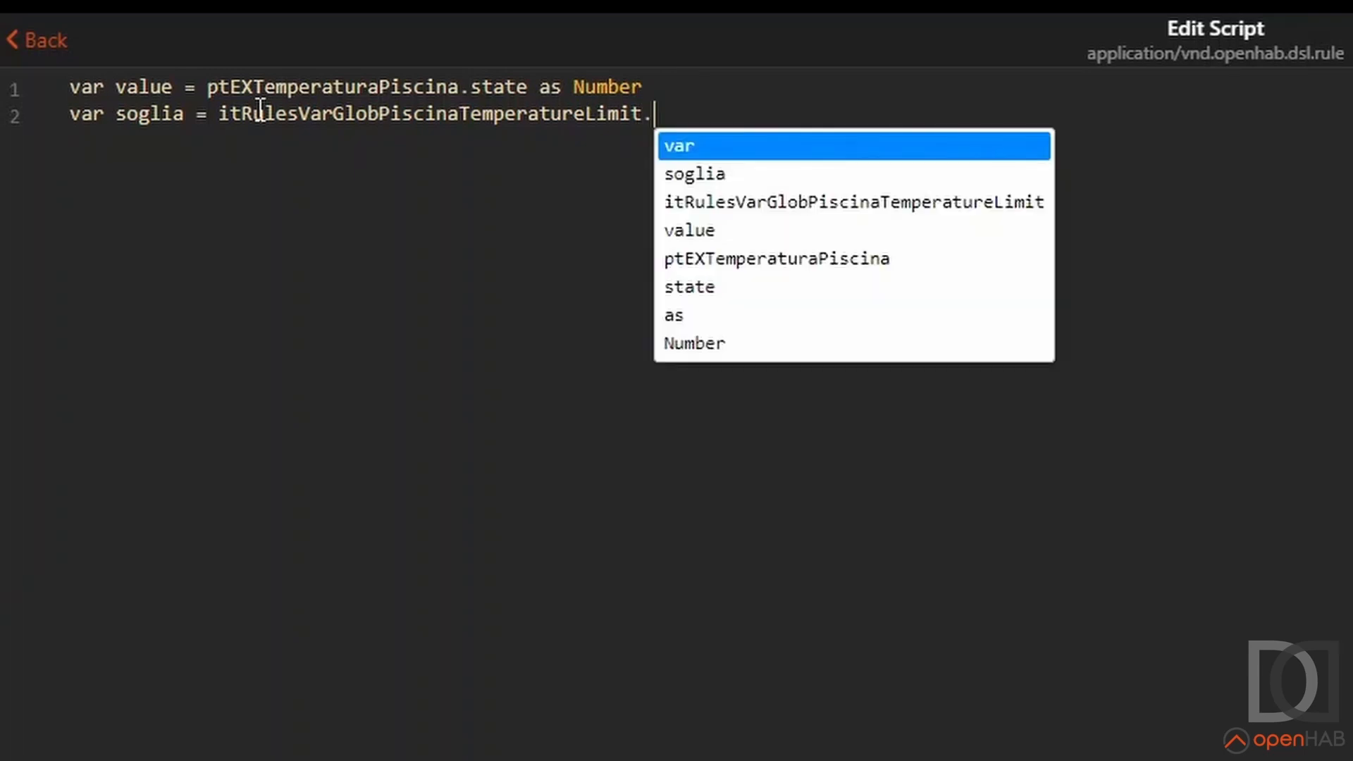
text(state as Number)
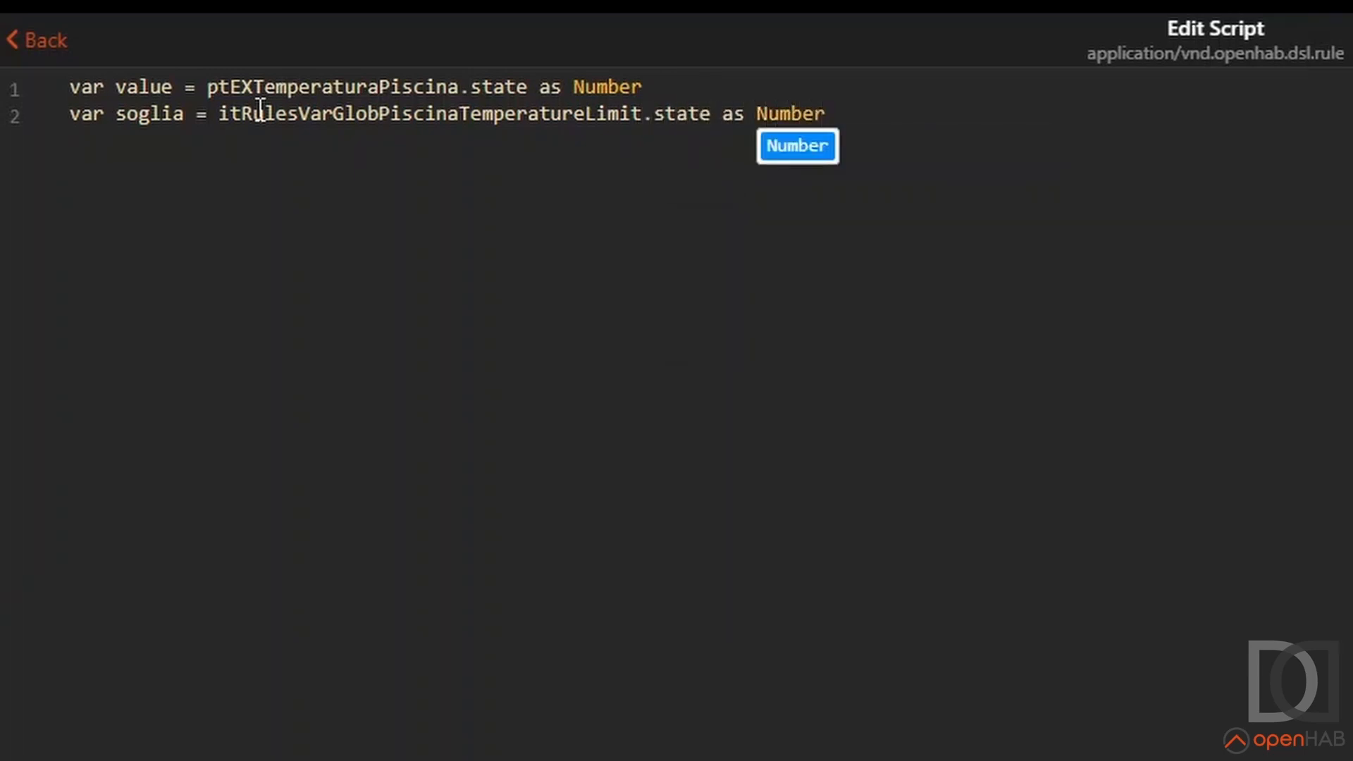
key(Escape)
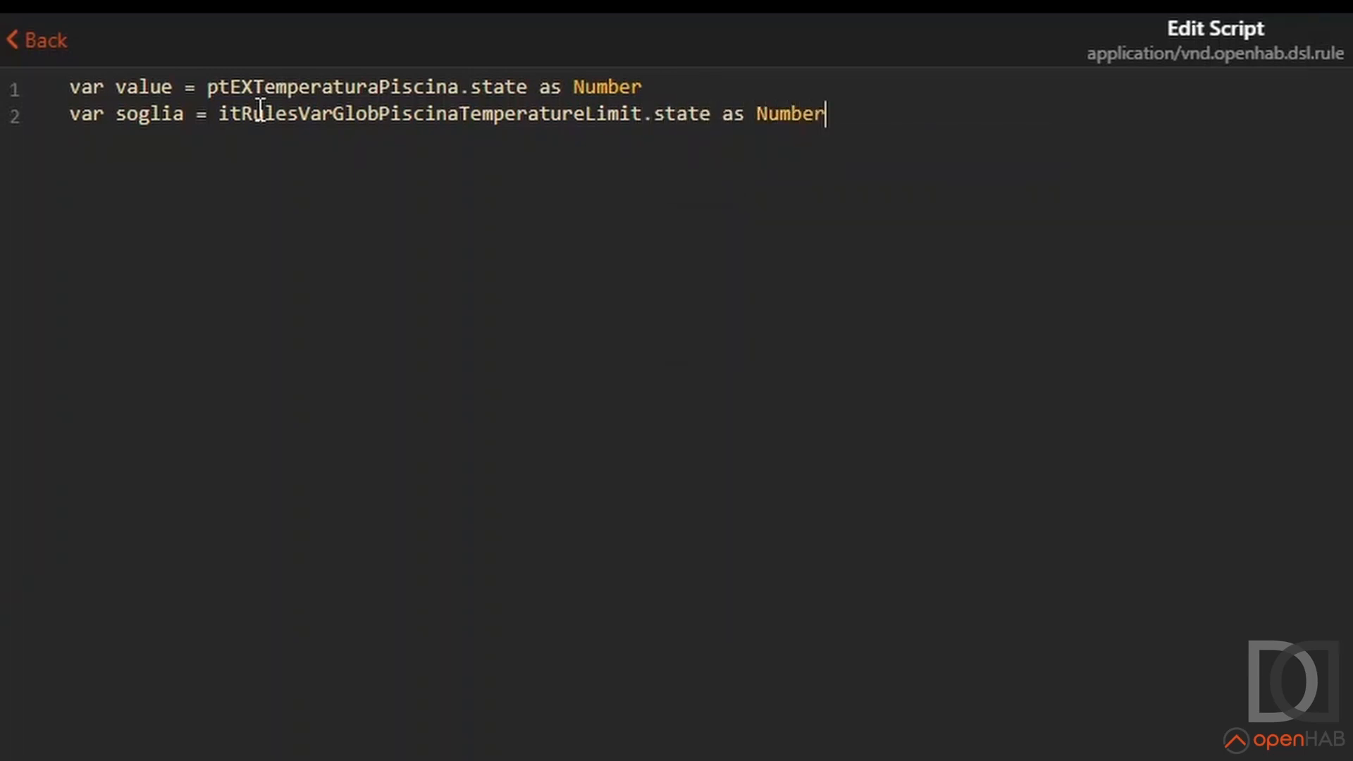
Step: Add the condition "if(value <= soglia)" on the script's third line
key(Return)
text(if(value)
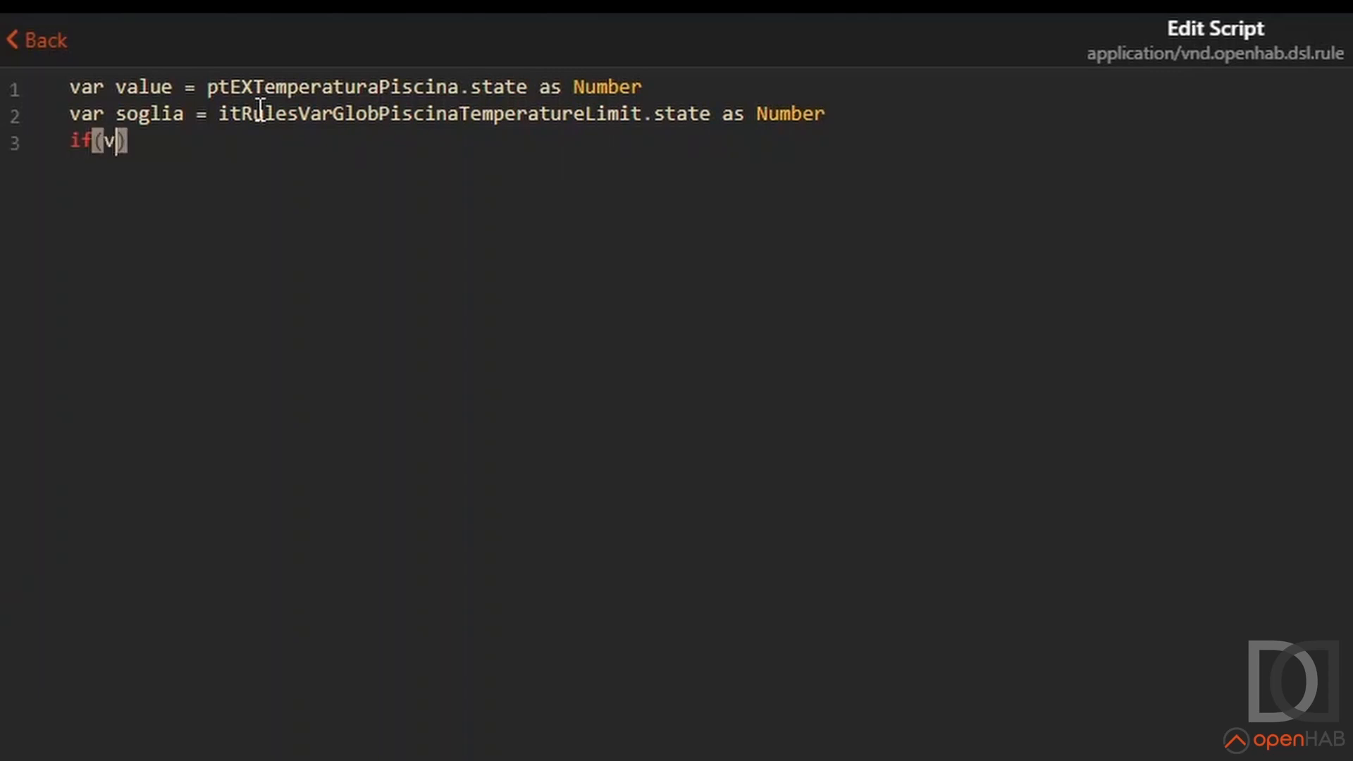
key(ctrl+space)
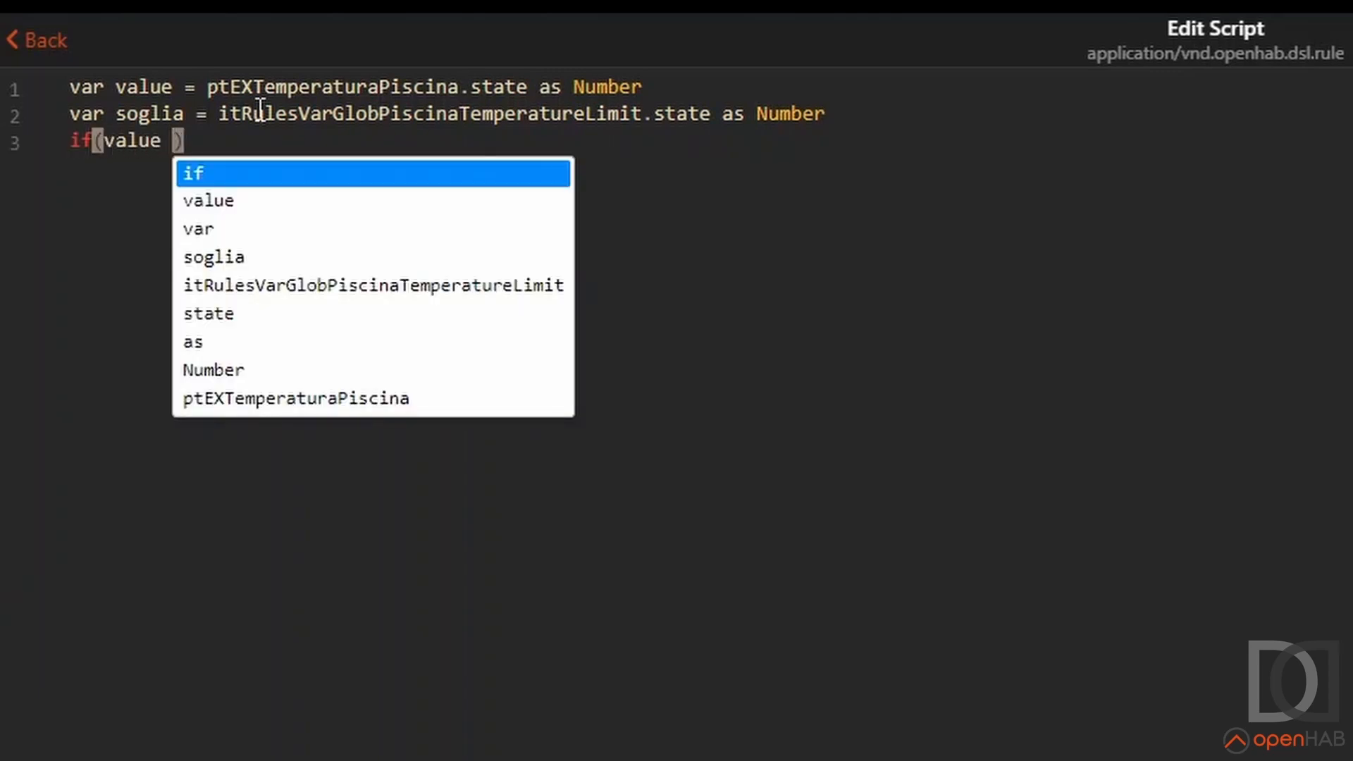
text(<)
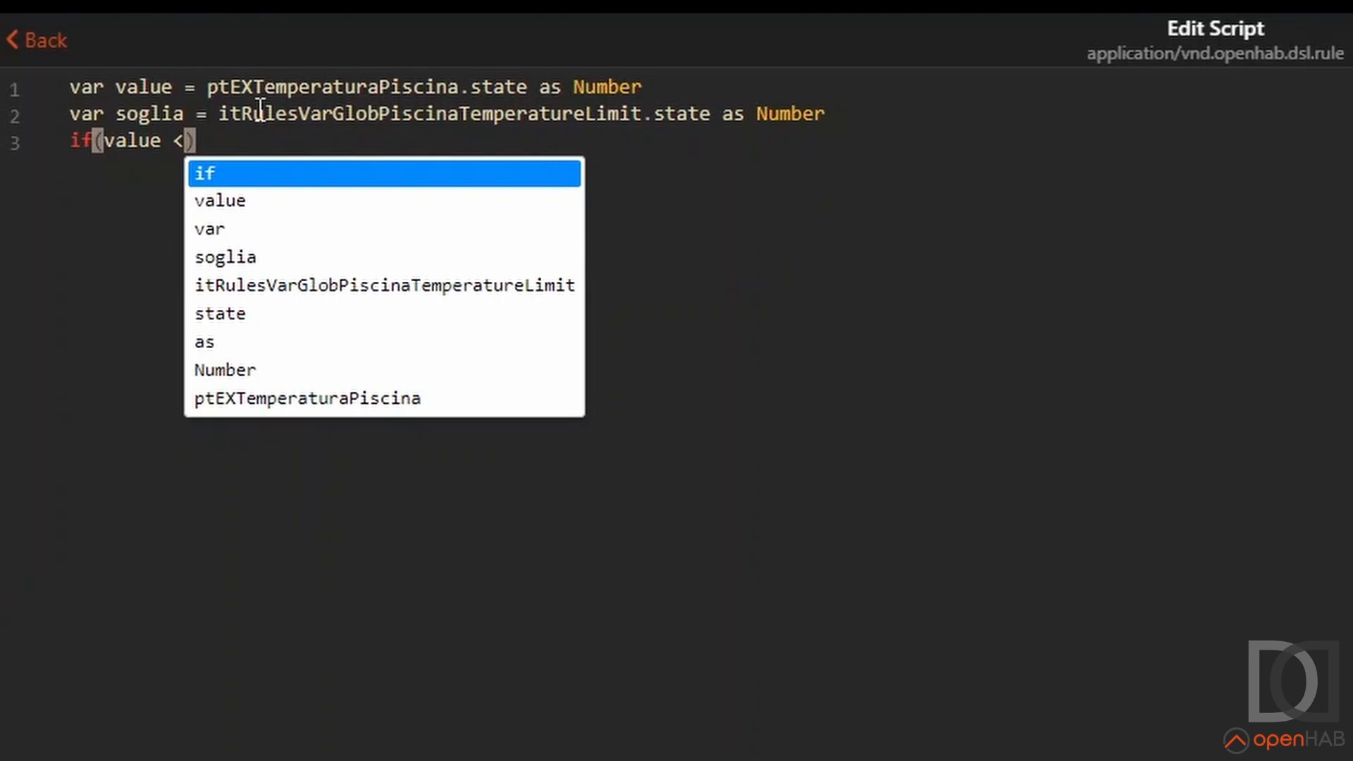
text(= soglia)
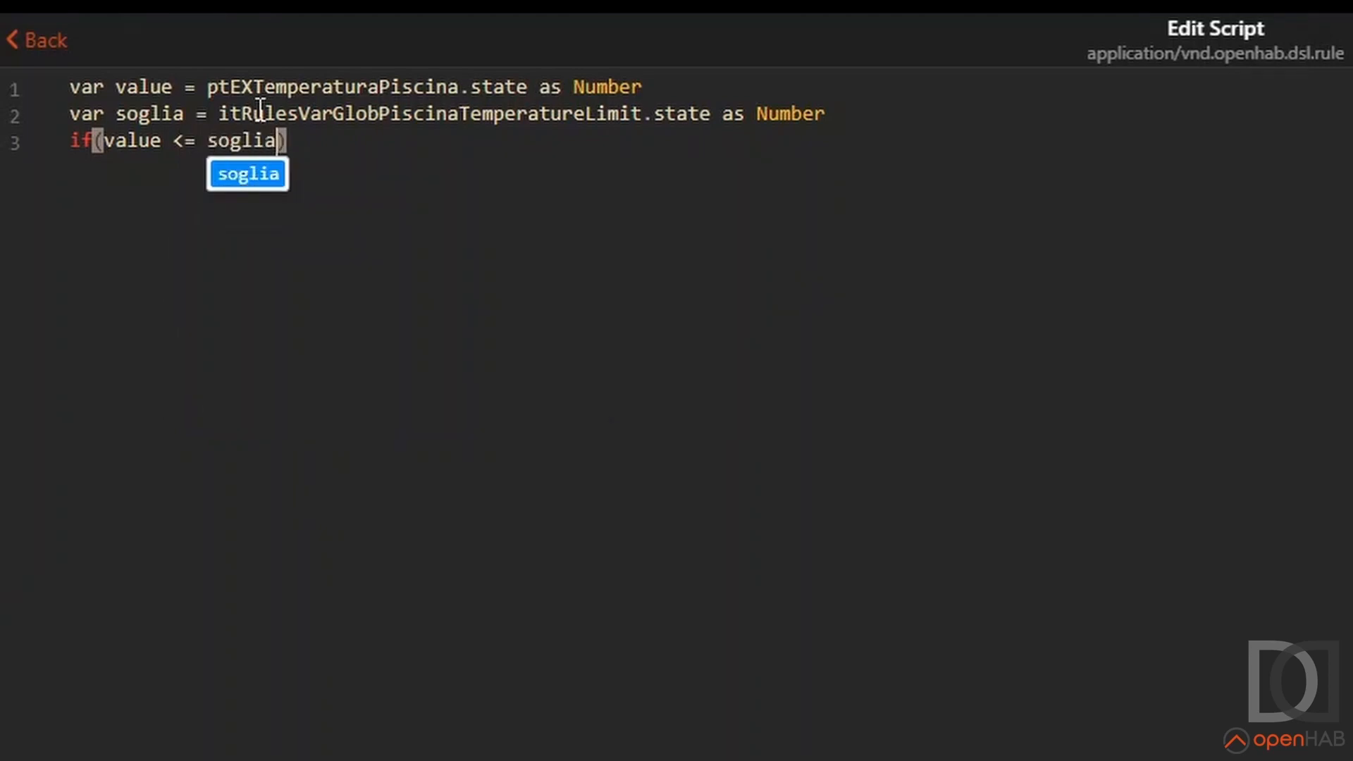
text())
key(Return)
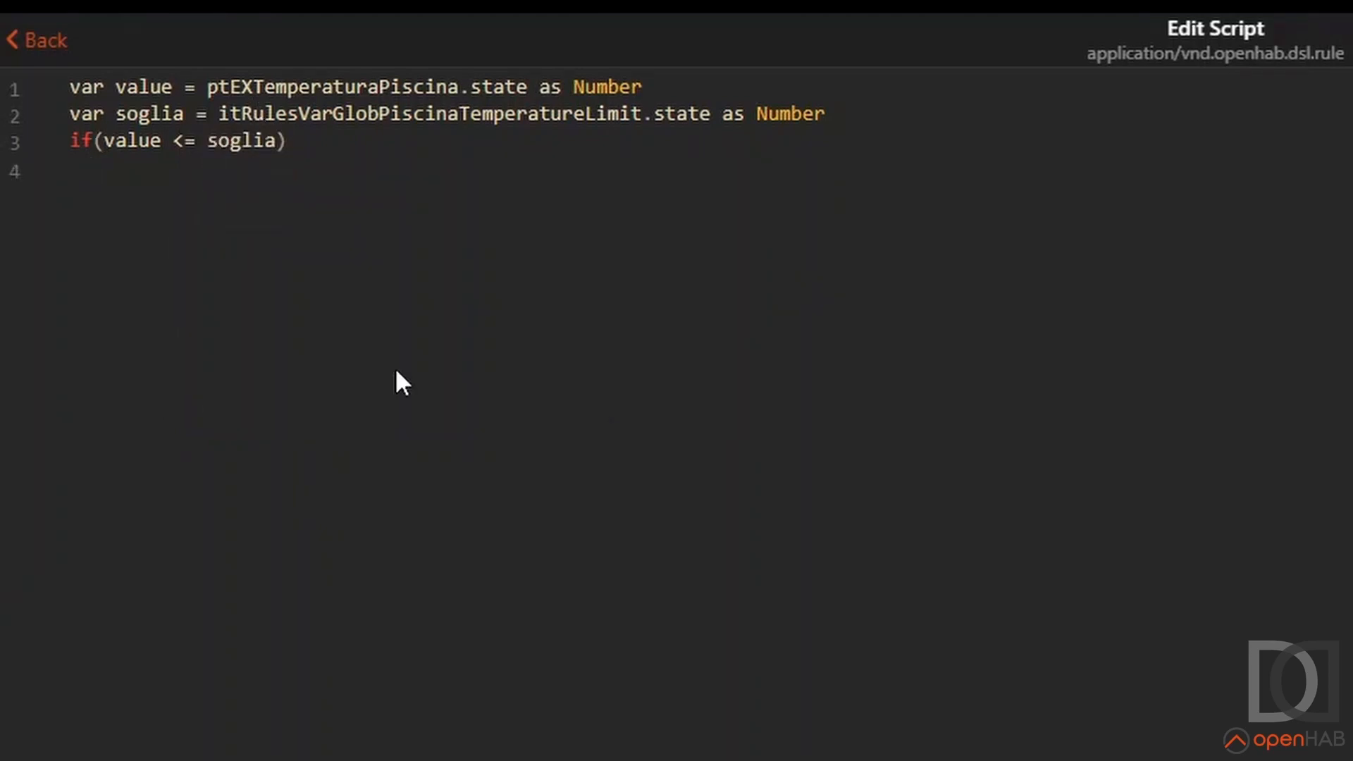
Step: Write "itTemperaturaPiscinaAllarme.sendCommand(ON)" as the statement executed under the if condition
text(itTemperaturaPiscinaAllarme)
text(.sen)
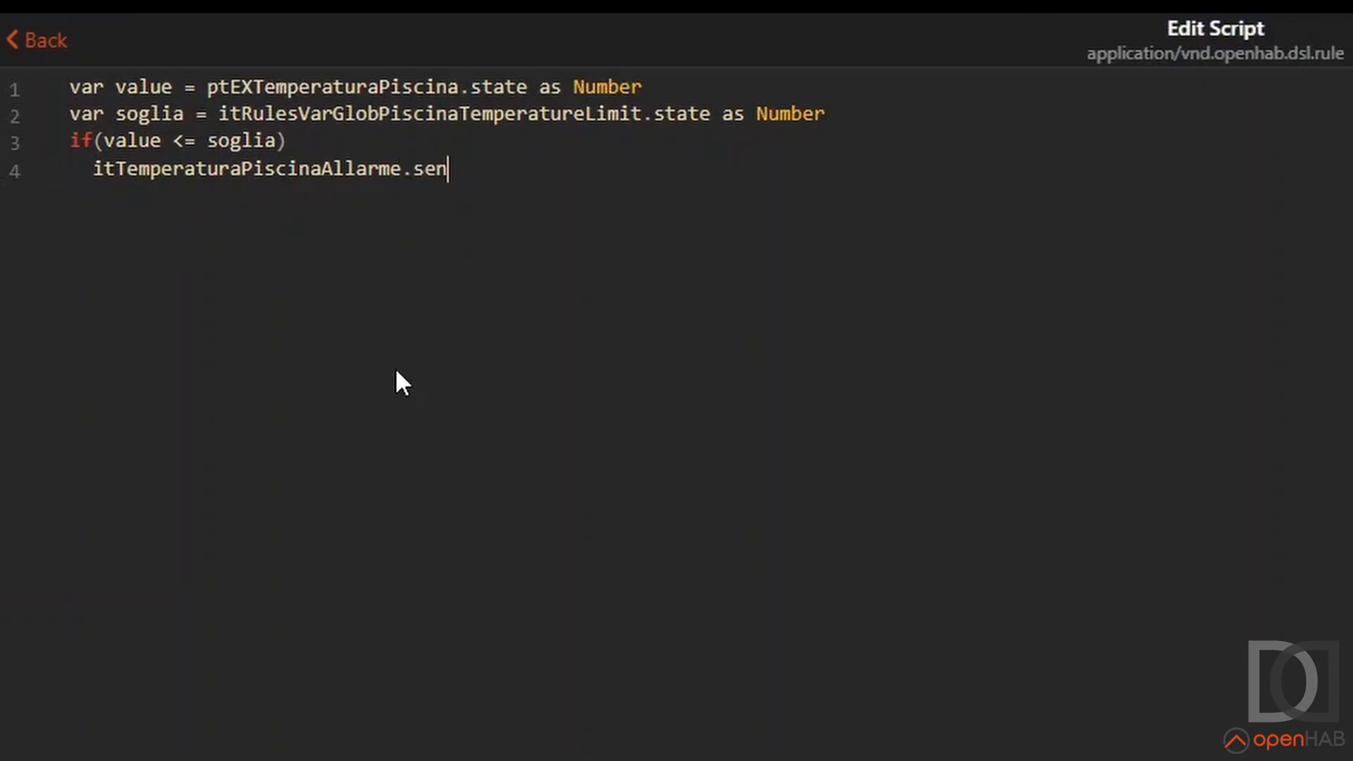
text(dCommand(ON)
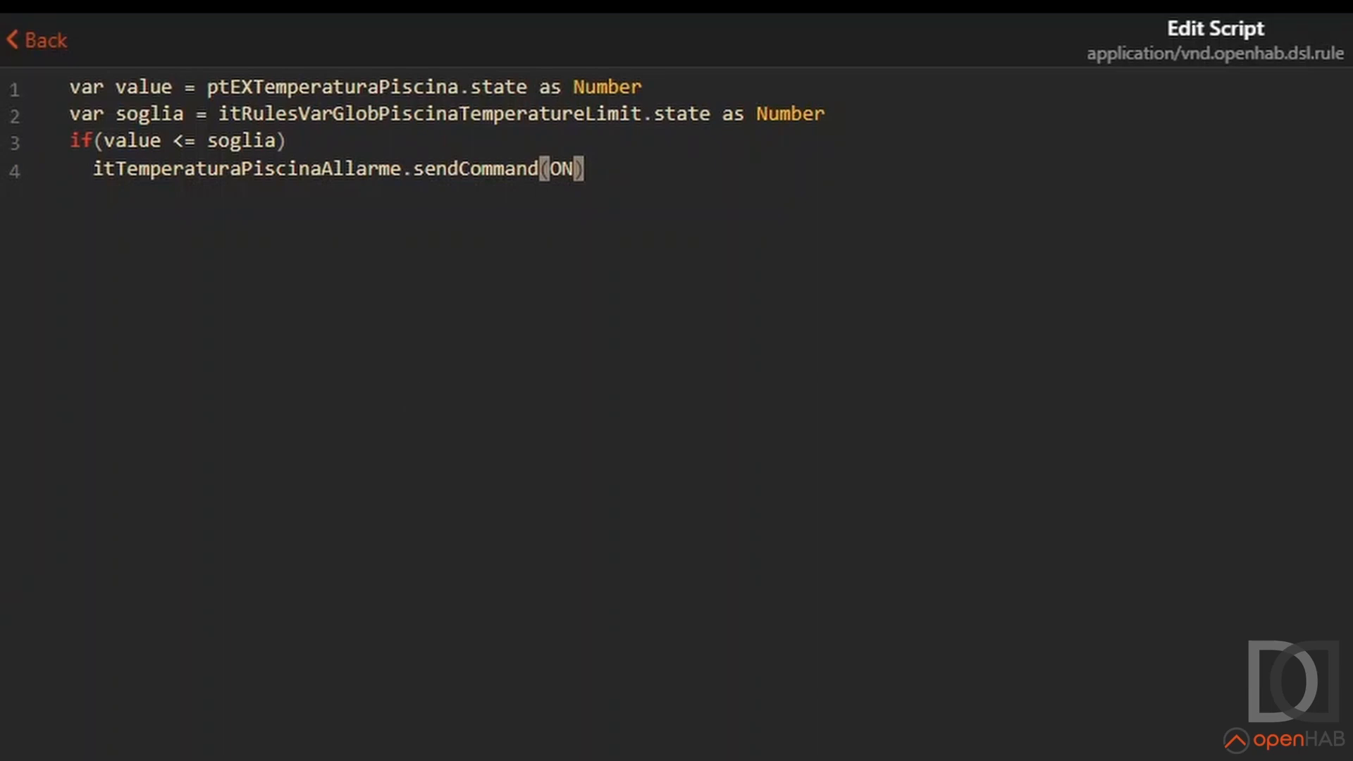
Step: Leave the script and start an item condition for the rule, searching the model including non-semantic items for "abilita"
click(39, 40)
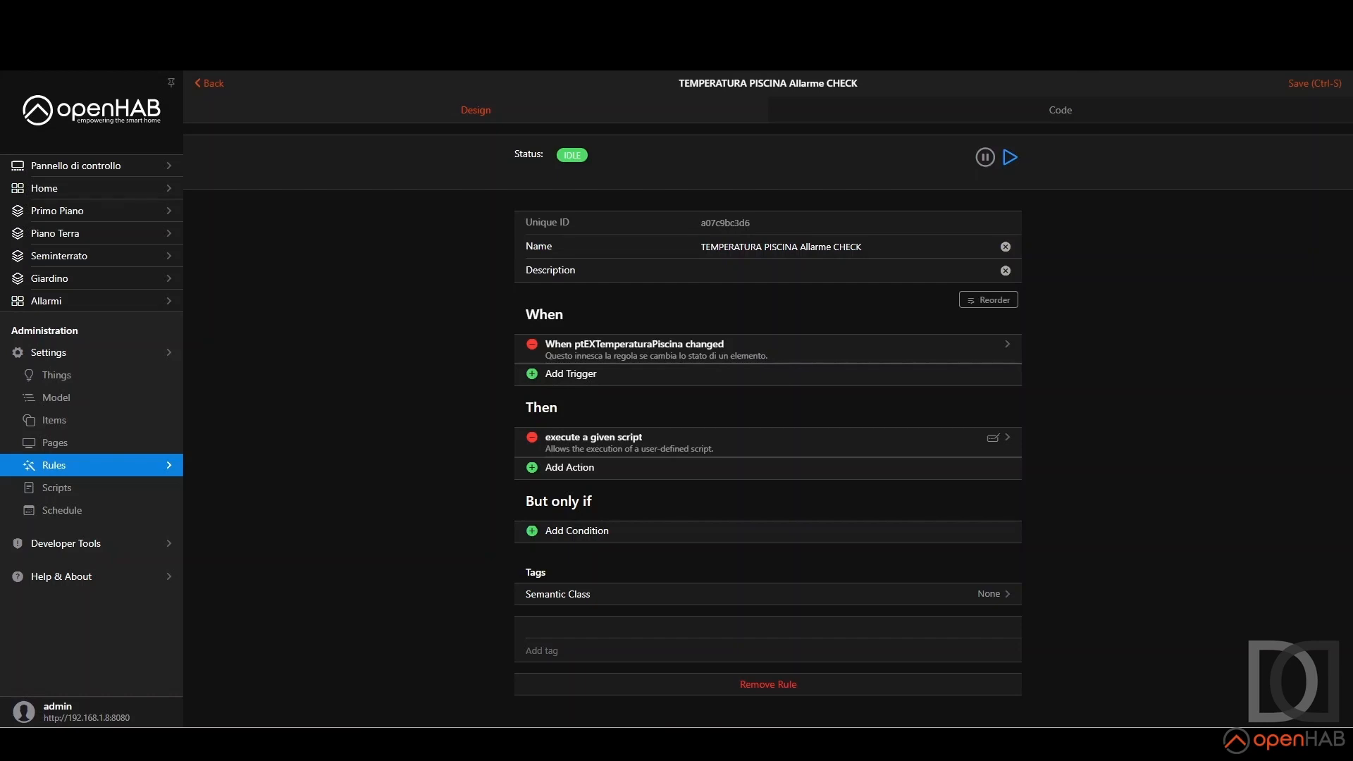
click(597, 534)
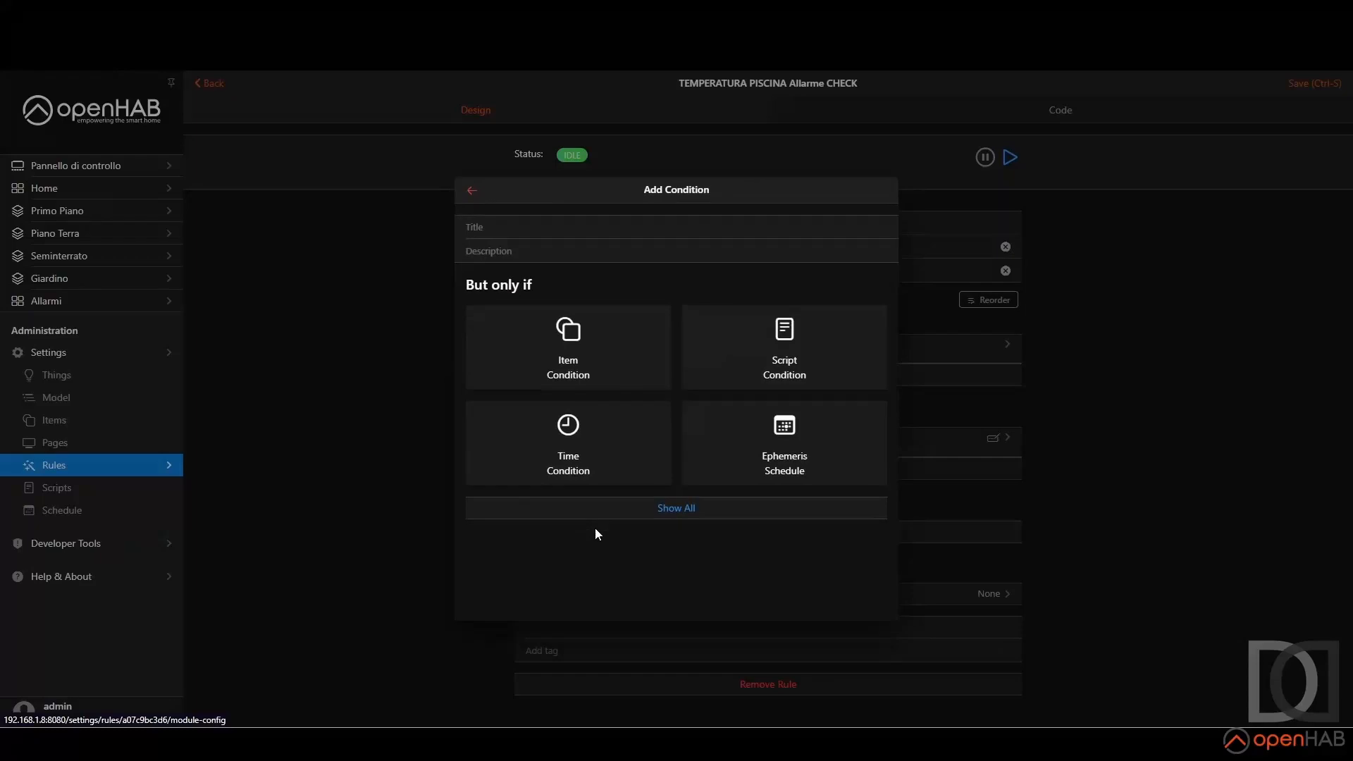
click(566, 378)
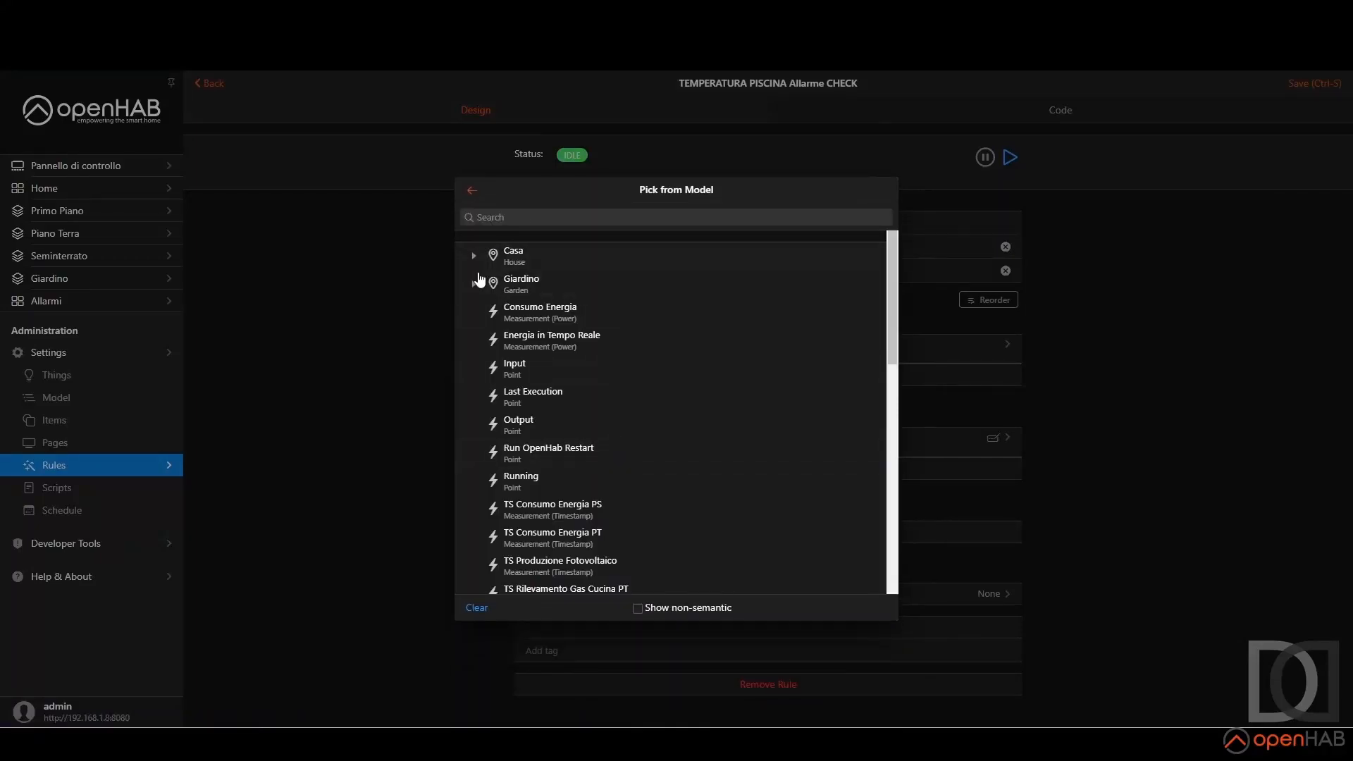
click(473, 283)
click(494, 311)
click(534, 217)
text(abilit)
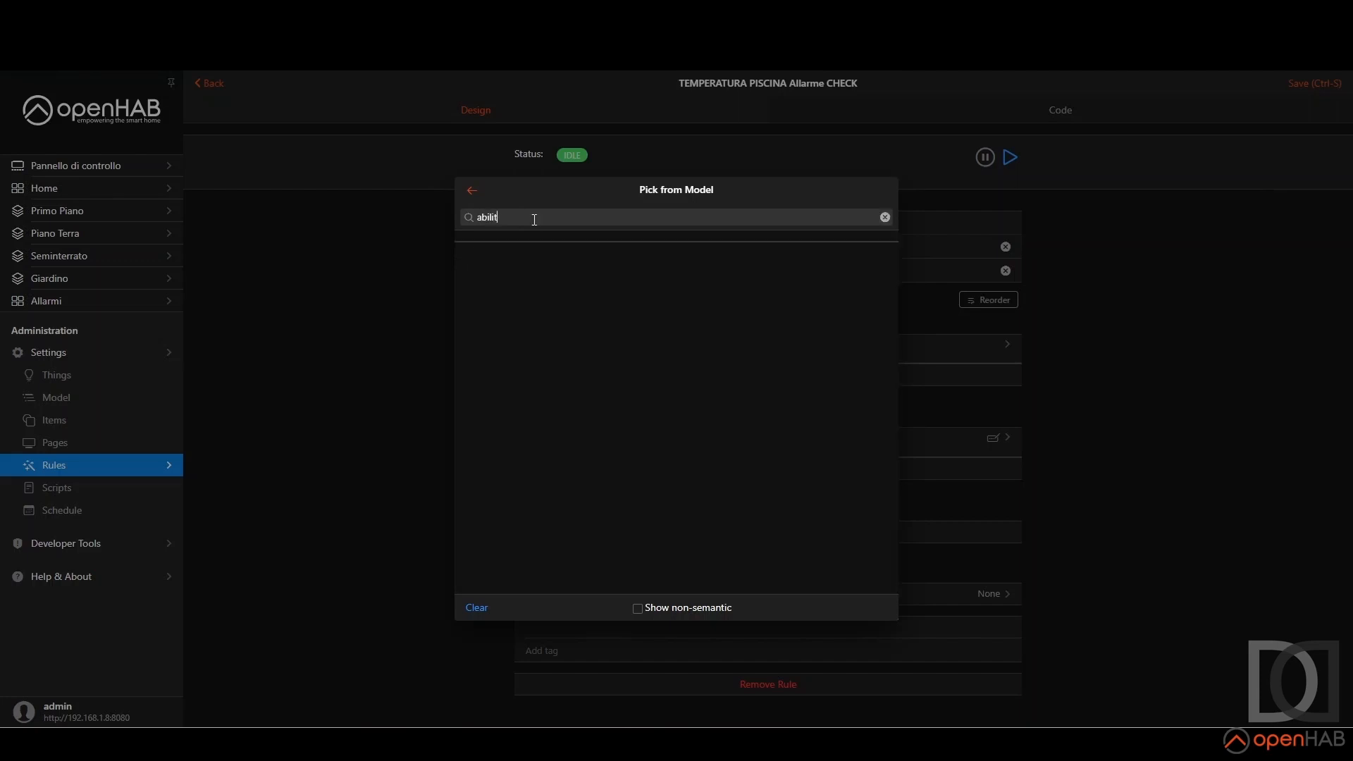
text(a)
click(637, 608)
click(520, 218)
text(A)
key(BackSpace)
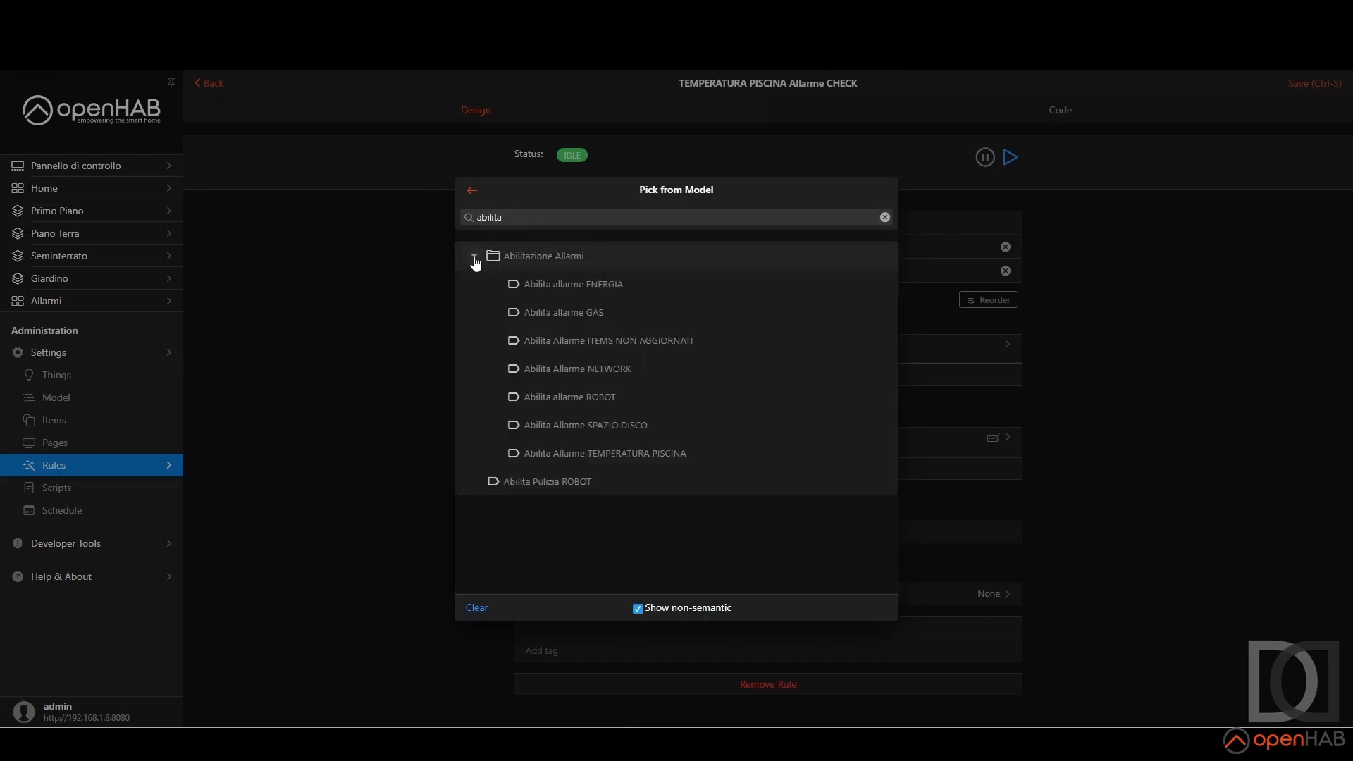
Step: Pick "Abilita Allarme TEMPERATURA PISCINA" as the condition's item and require its state to be equal to ON
click(630, 460)
click(878, 190)
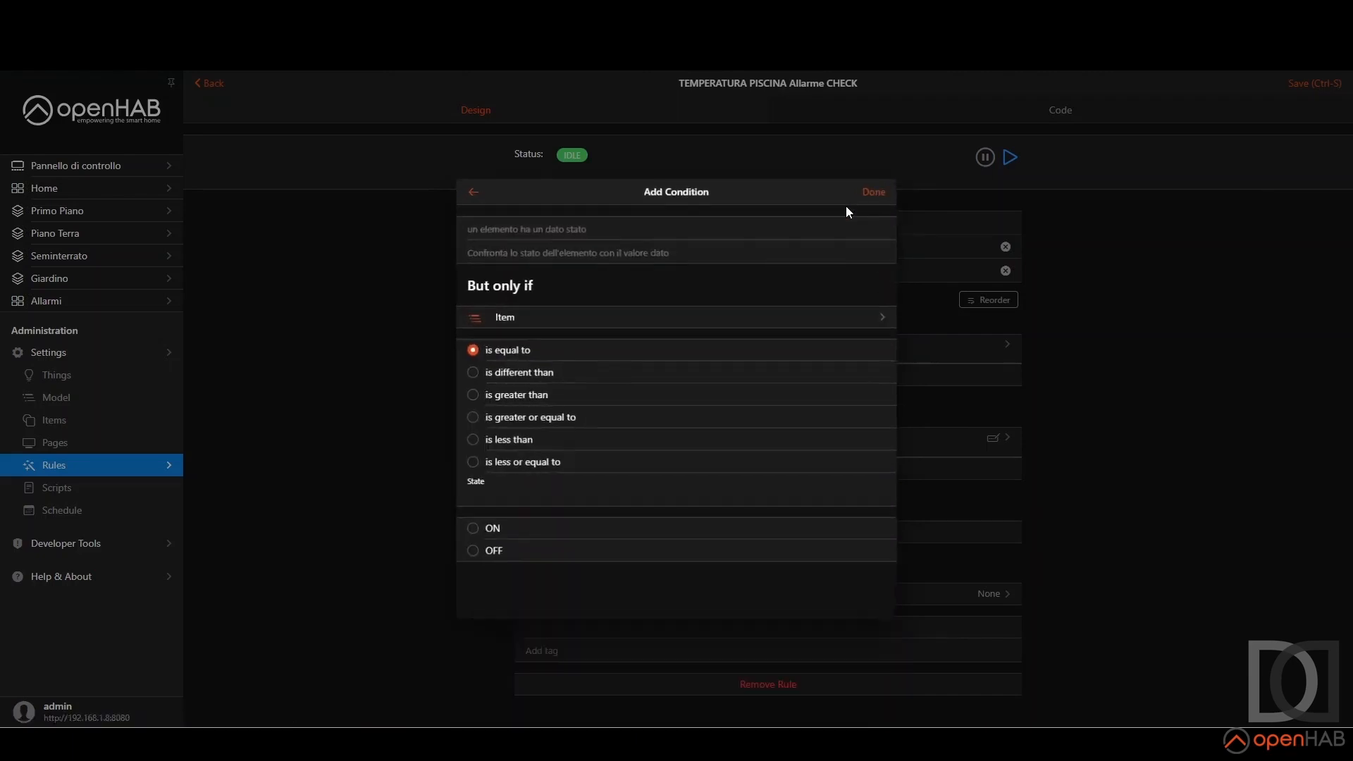
click(470, 532)
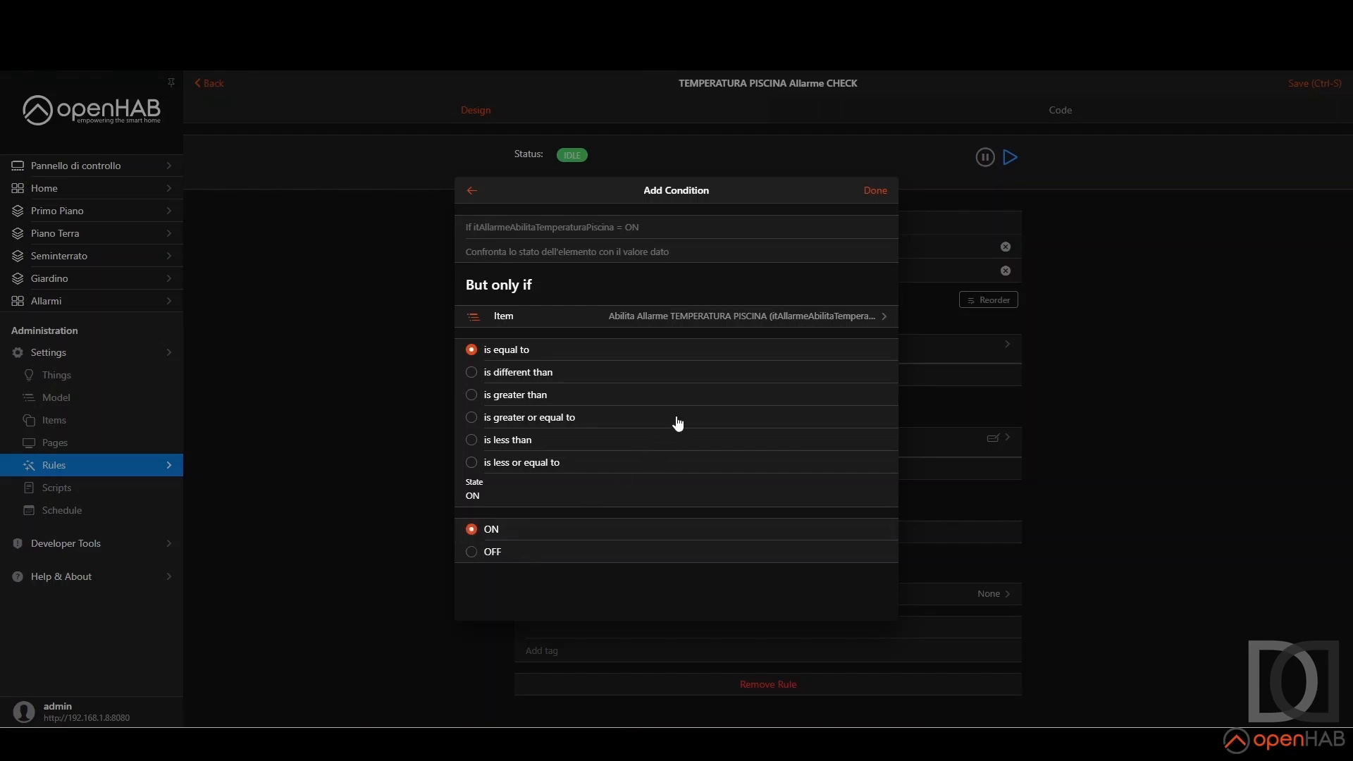
click(876, 191)
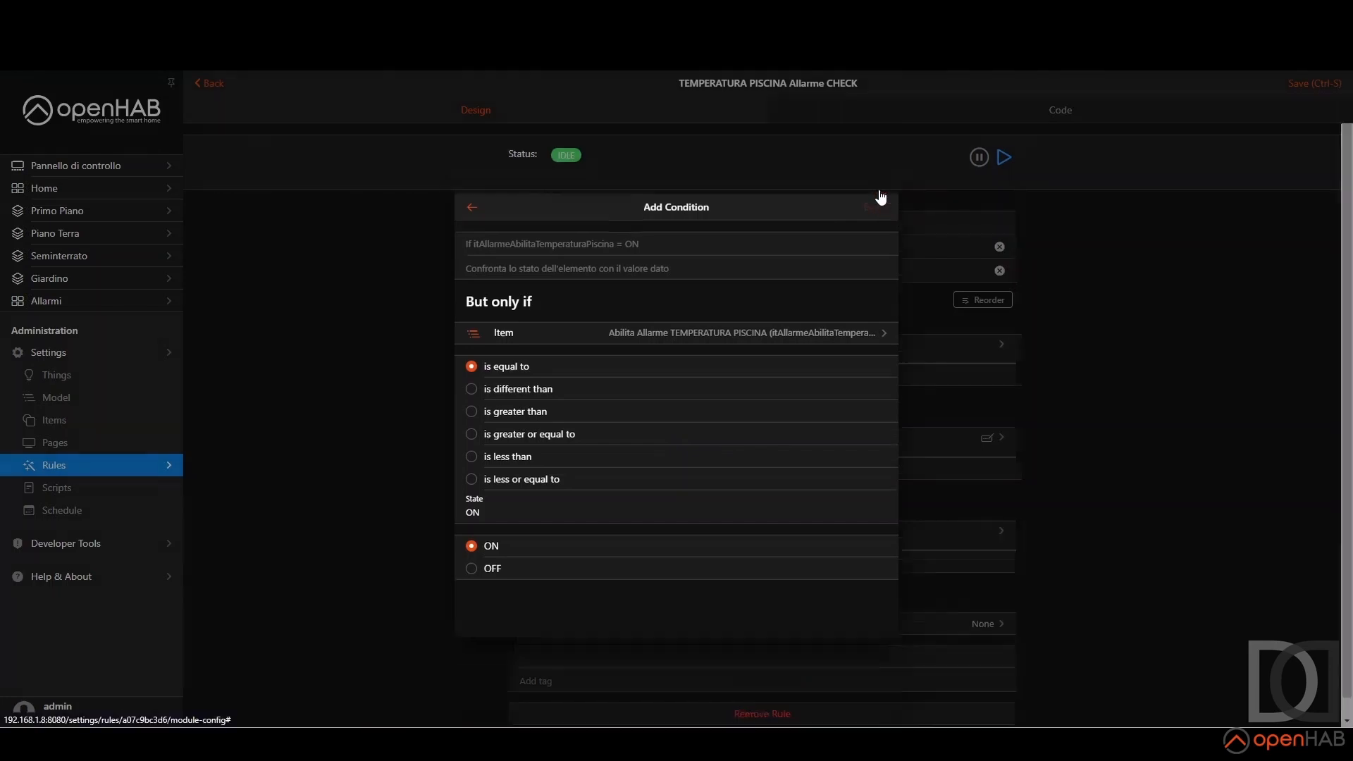
Step: Start a second item condition and pick the non-semantic item "Allarme Temperatura Piscina" from the Allarmi group
click(543, 561)
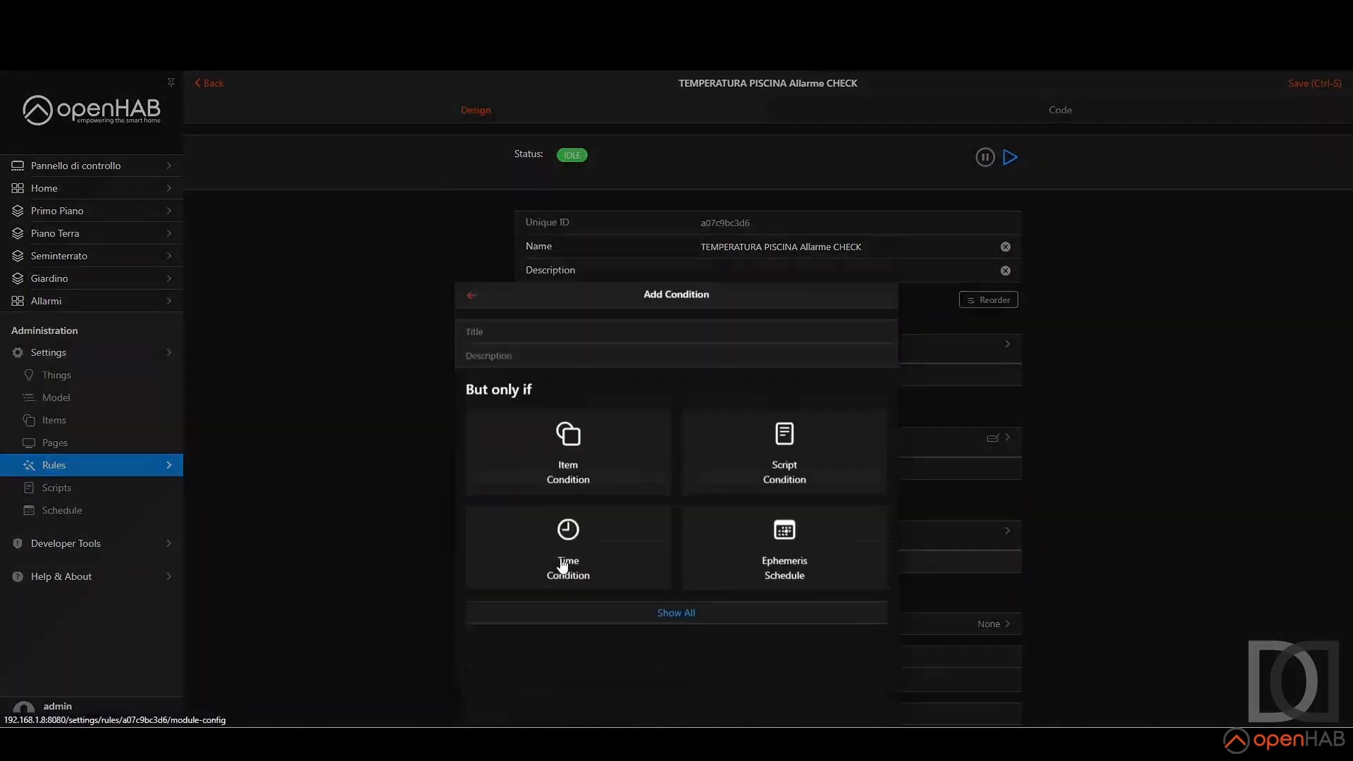
click(568, 350)
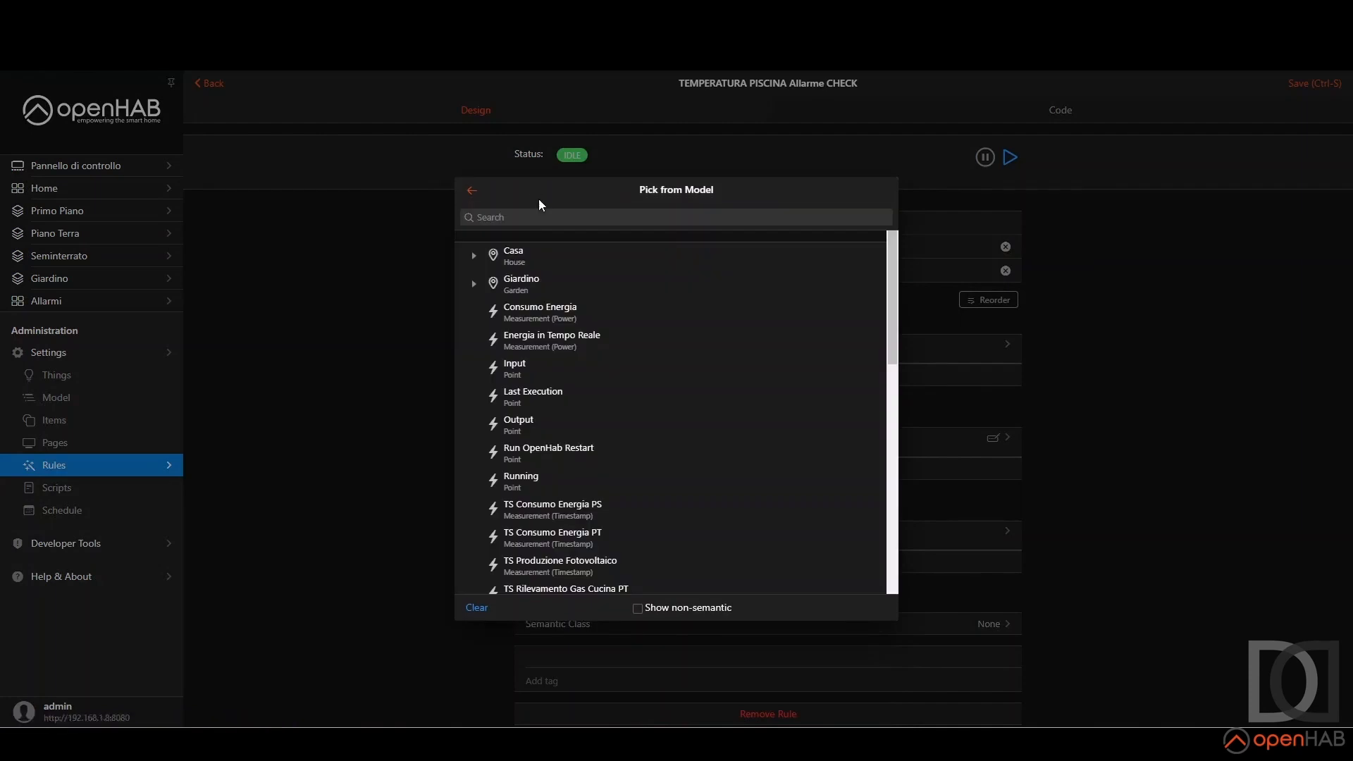
click(473, 283)
click(488, 312)
click(514, 218)
text(allarme)
click(638, 608)
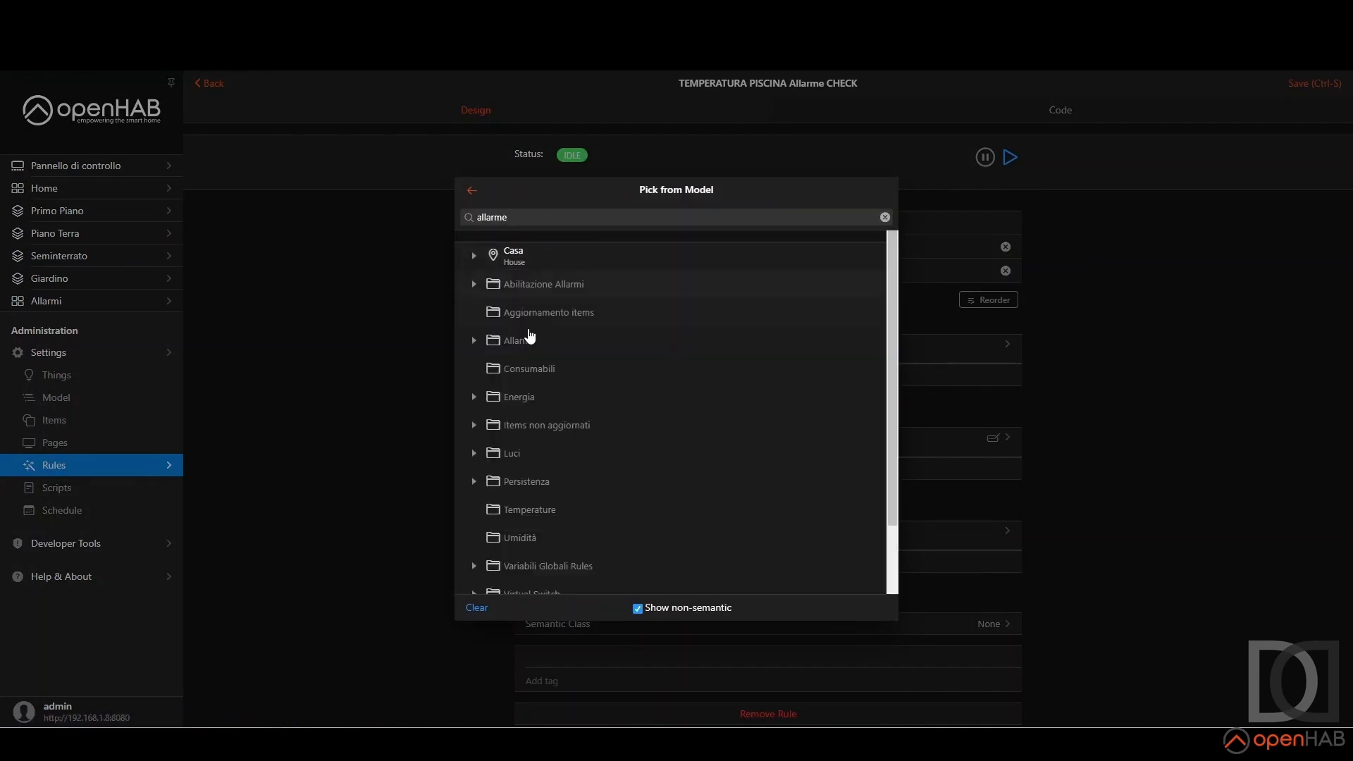
click(474, 342)
click(594, 515)
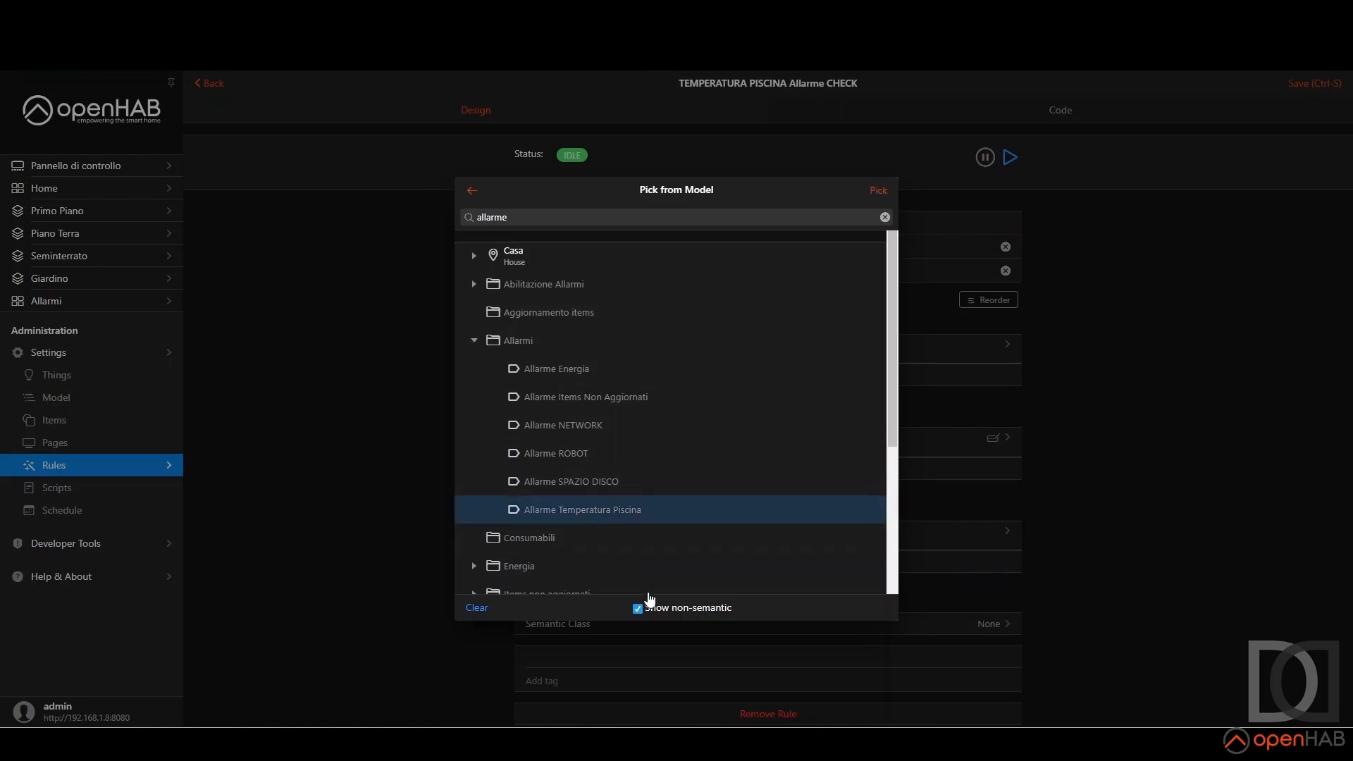
click(884, 190)
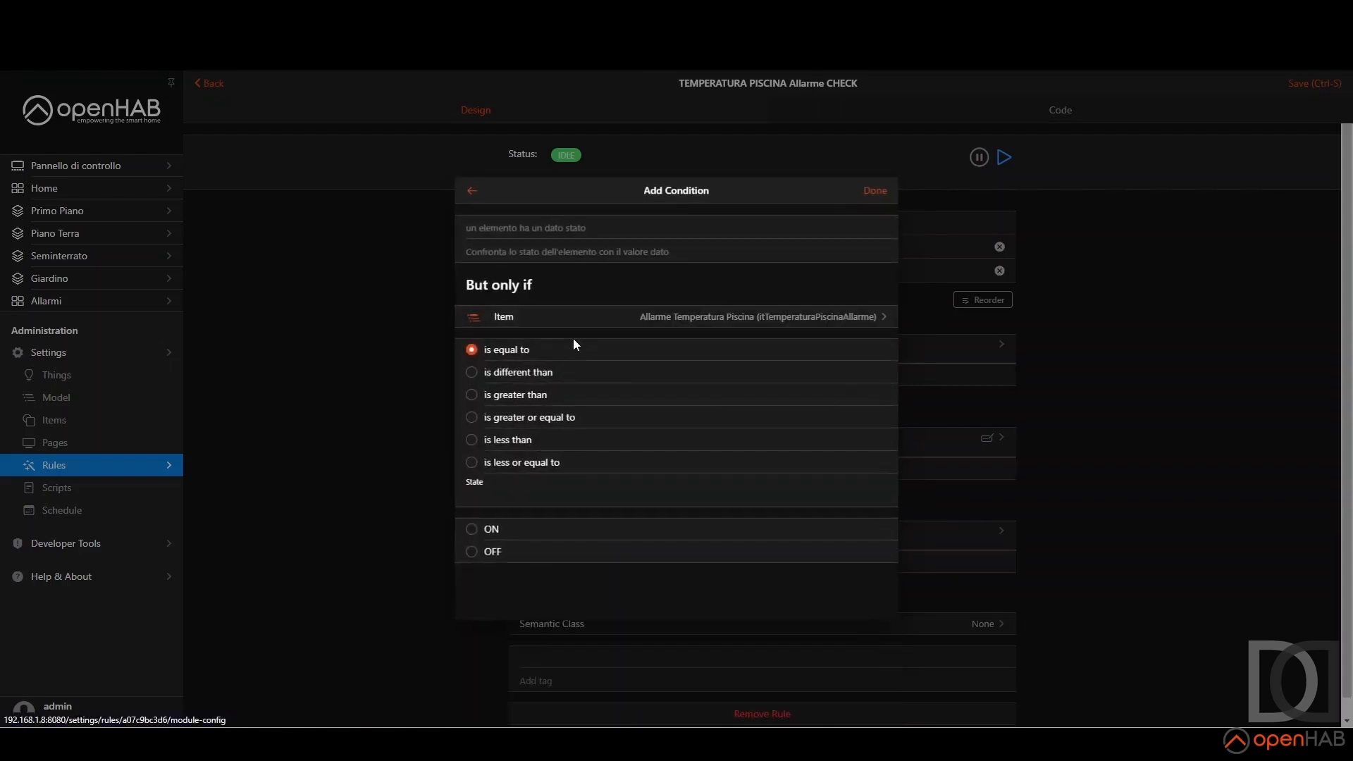
Step: Set the second condition to require a state different than ON and save the rule
click(472, 374)
click(472, 532)
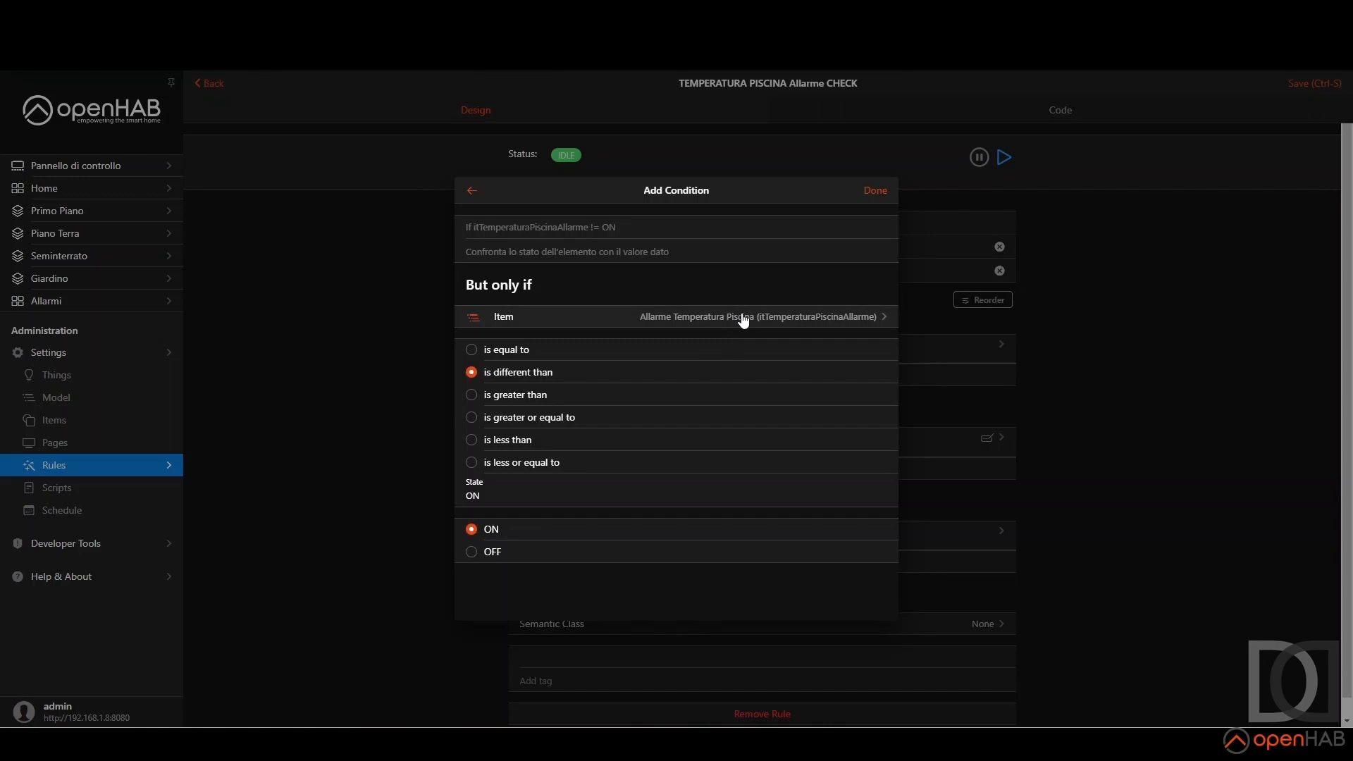
click(878, 192)
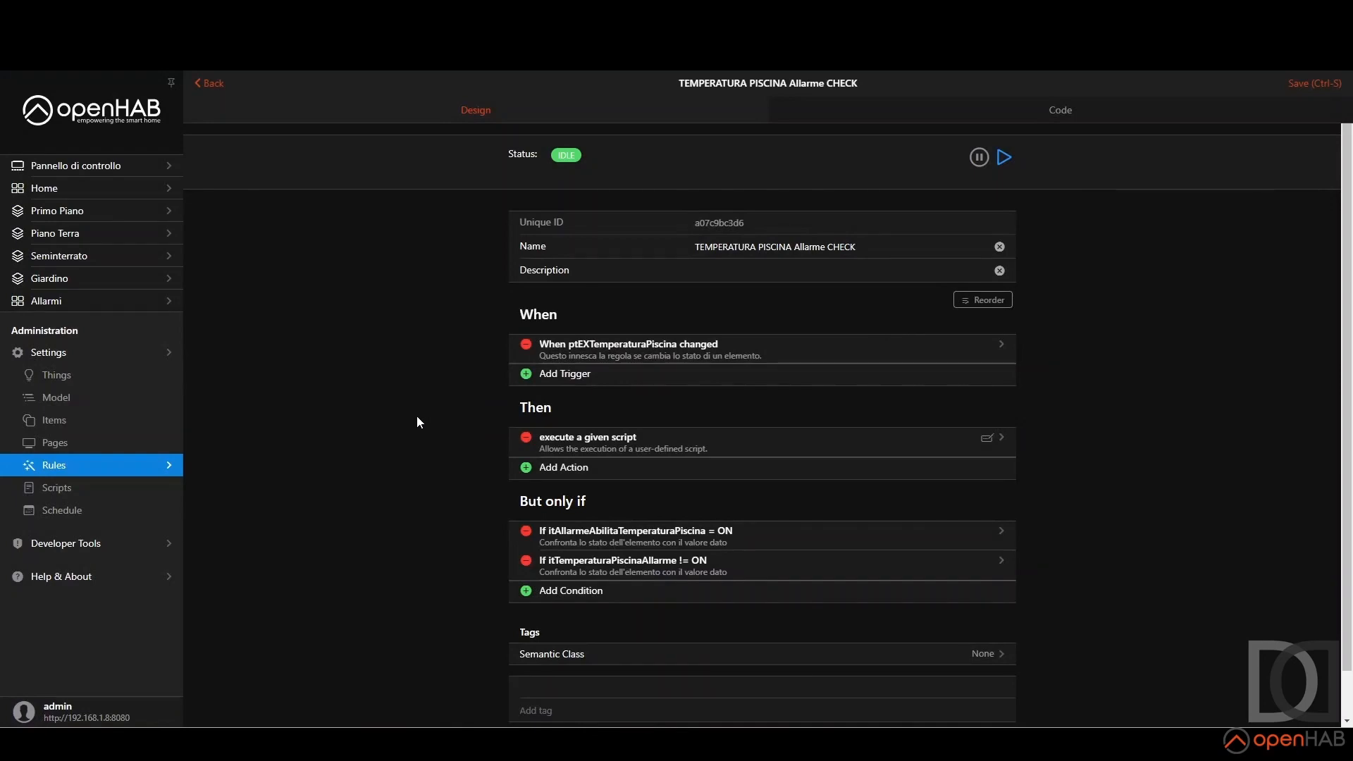
click(1299, 85)
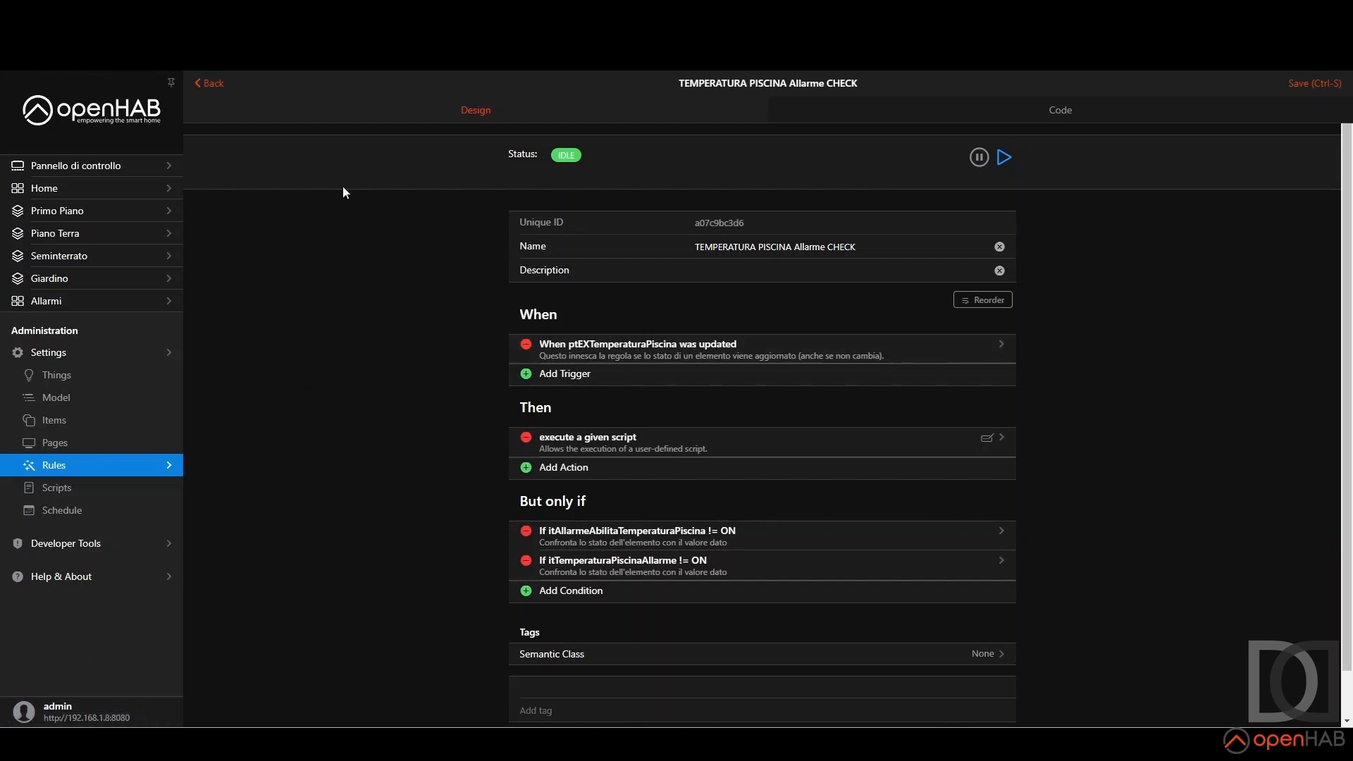
Step: Return to the rules list and create a new rule named "TEMPERATURA PISCINA Allarme ON"
click(212, 85)
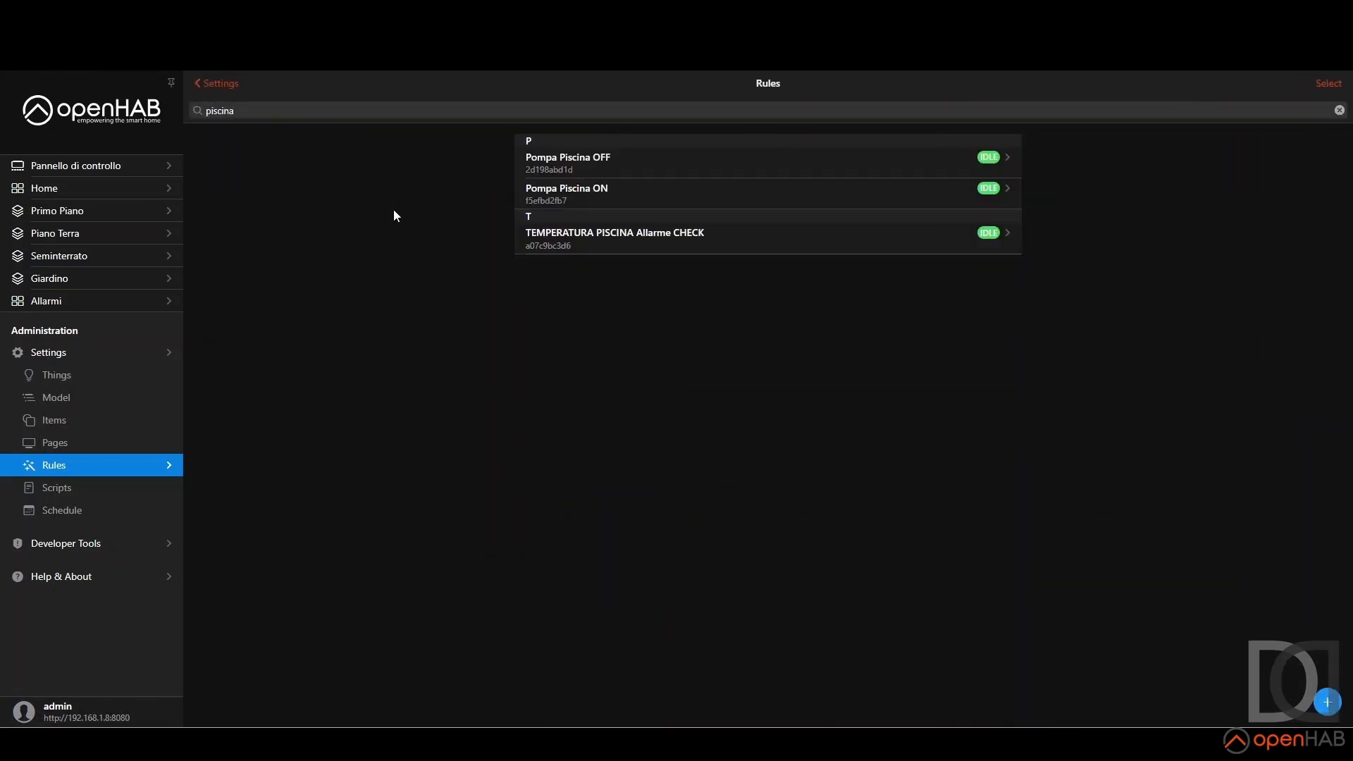
click(1328, 703)
click(781, 193)
text(TEMPE)
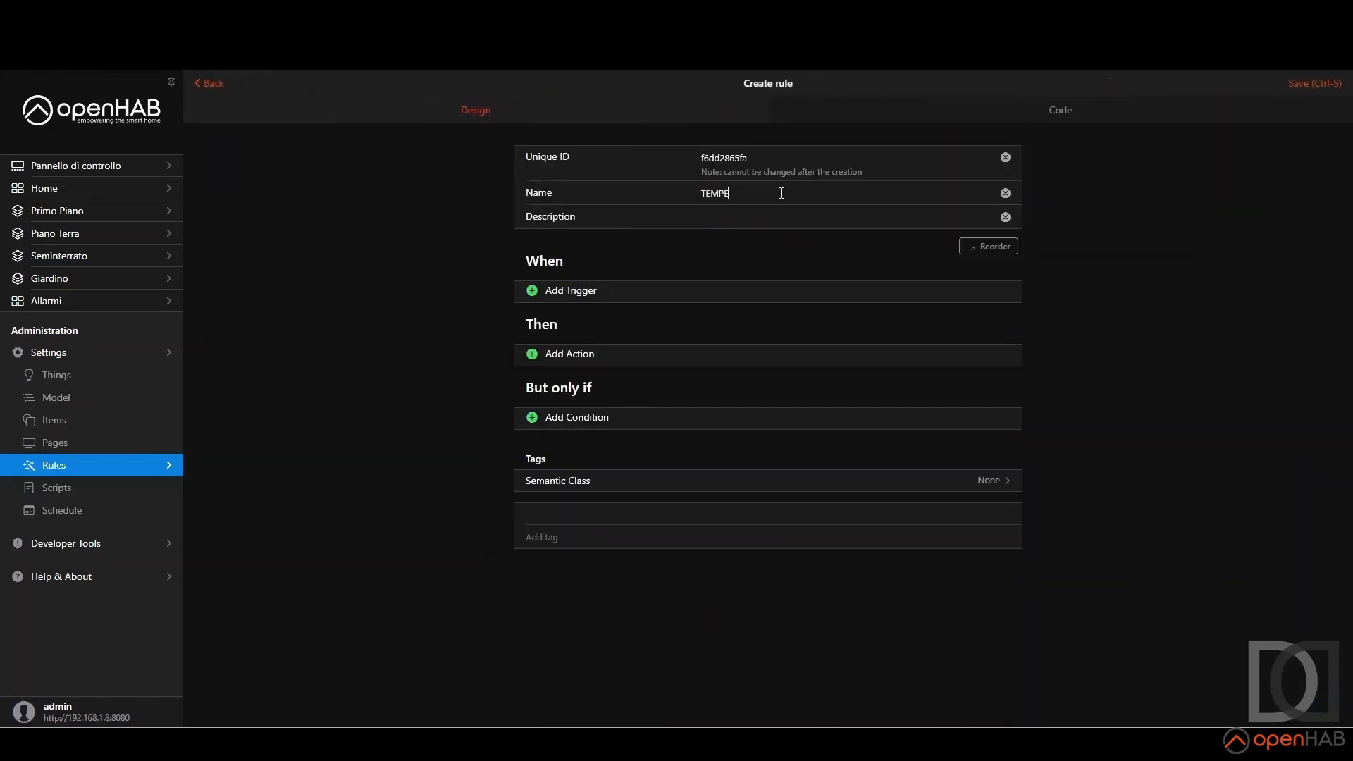
text(RATURA PISCINA Allarme ON)
Step: Add a trigger that fires when the non-semantic item "Allarme Temperatura Piscina" changed to state ON
click(558, 292)
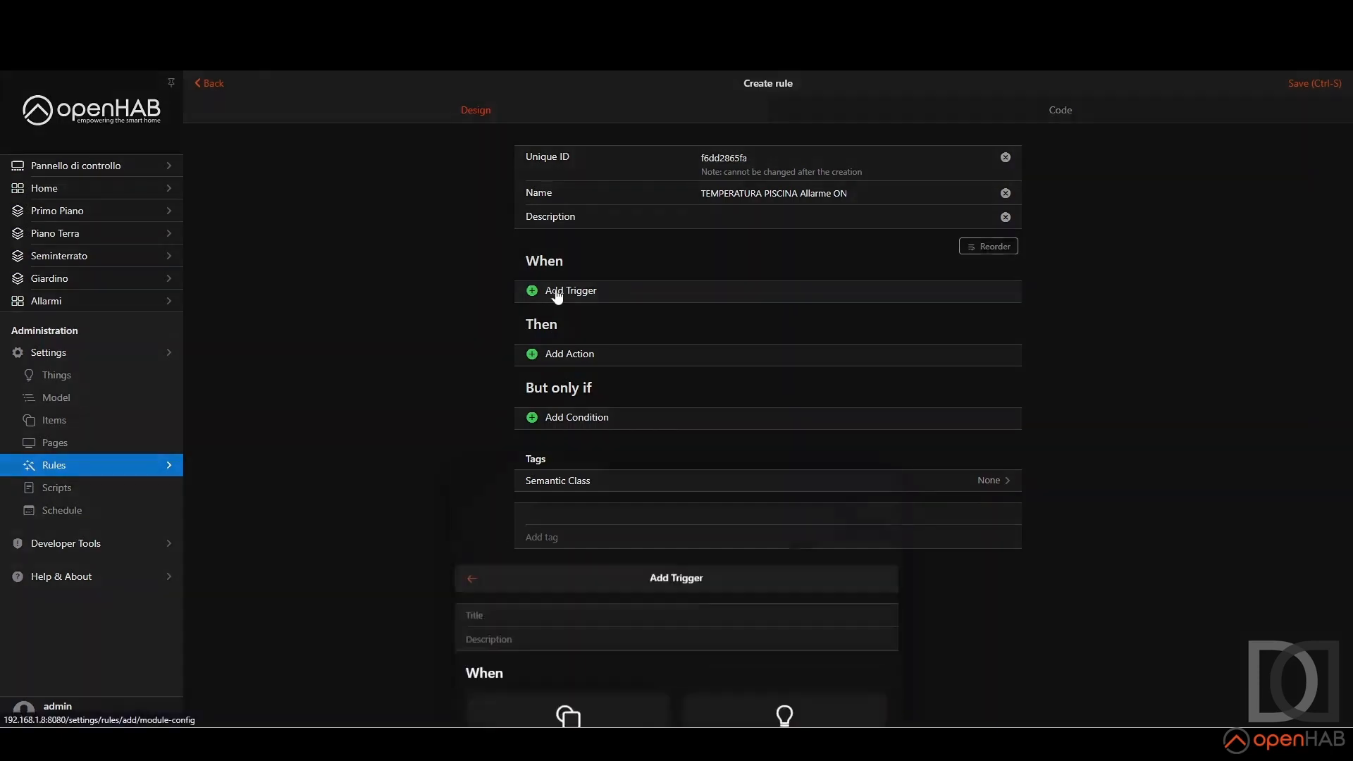
click(568, 368)
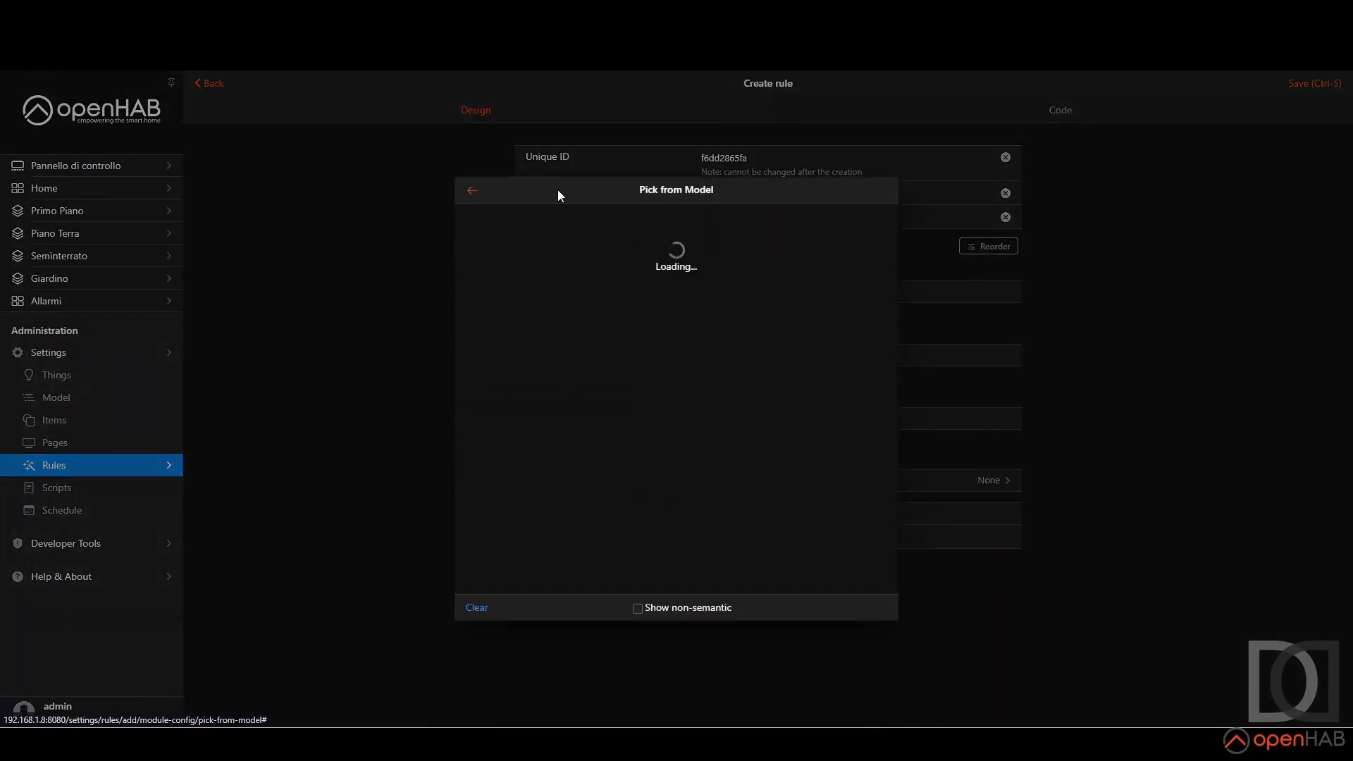
click(638, 609)
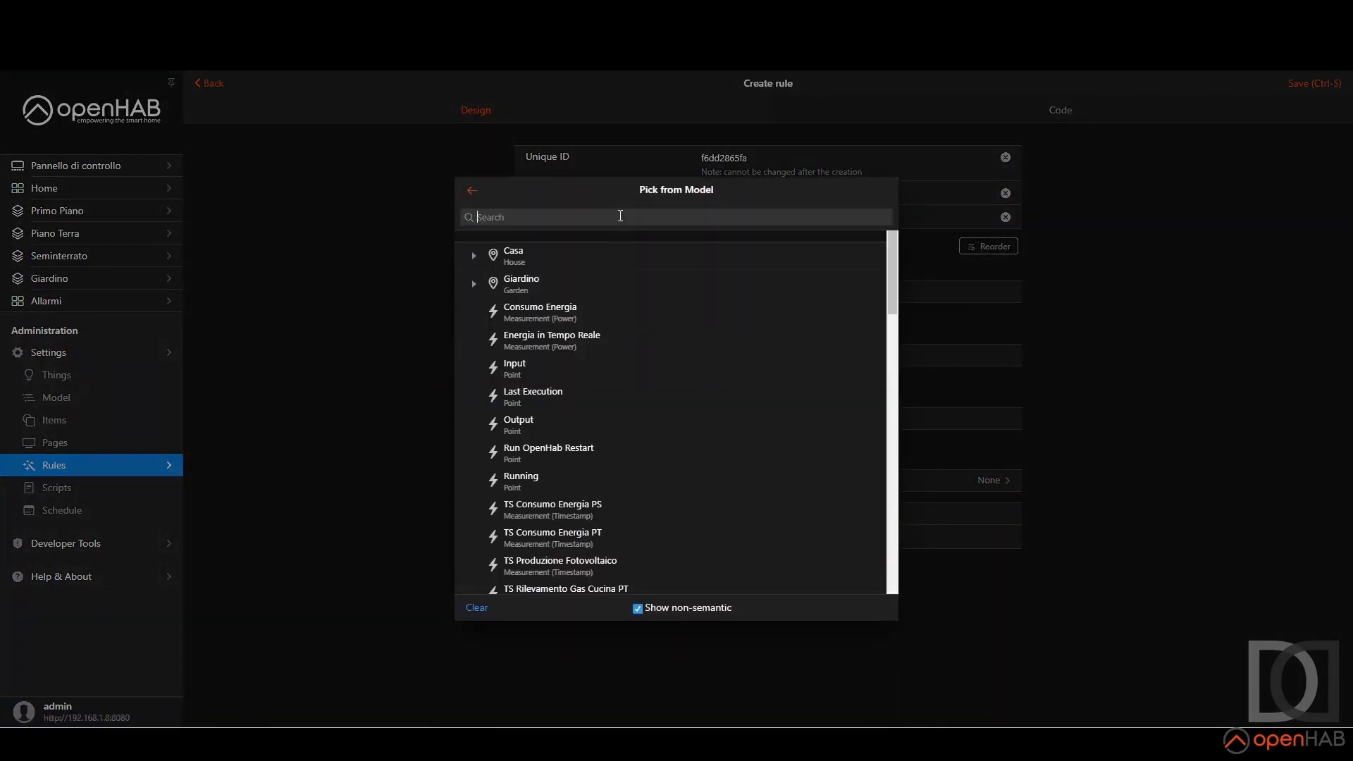
click(619, 217)
text(allarme)
click(473, 312)
click(624, 485)
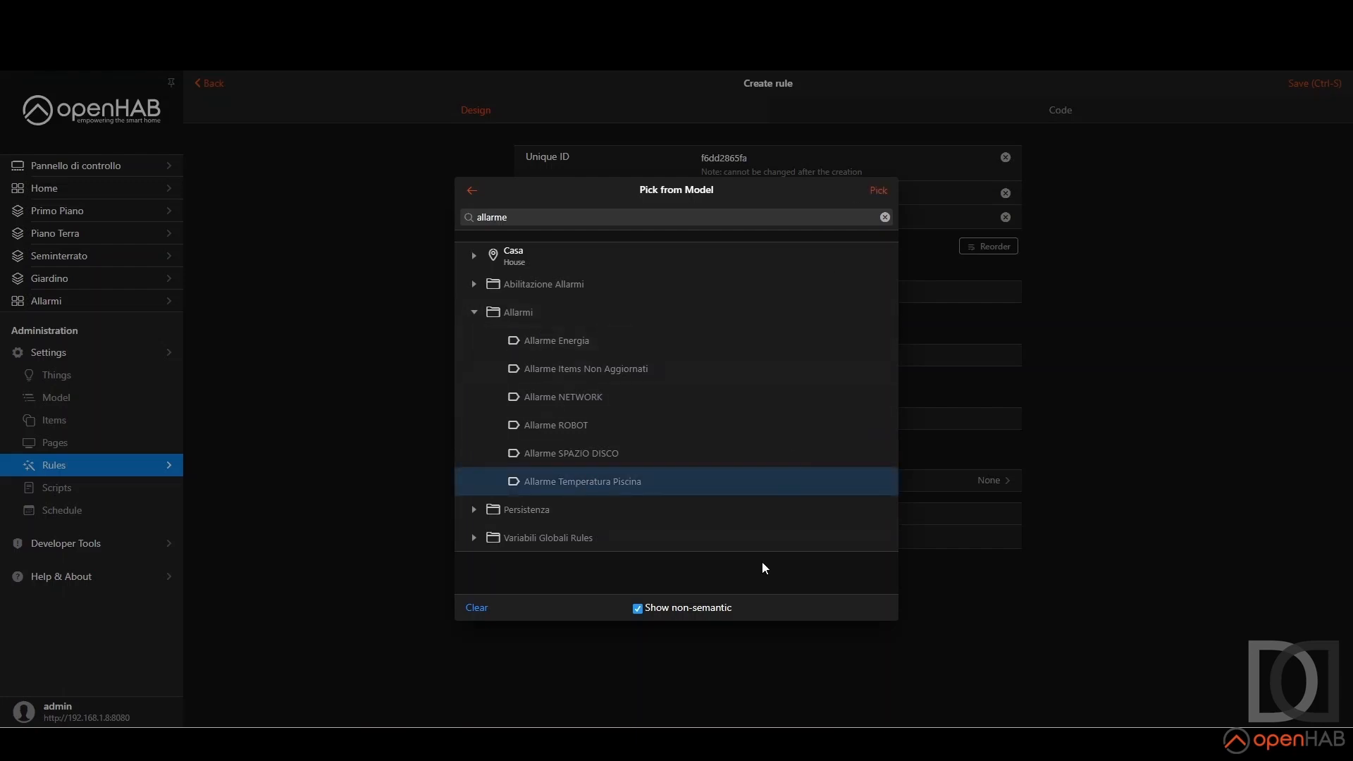
click(876, 190)
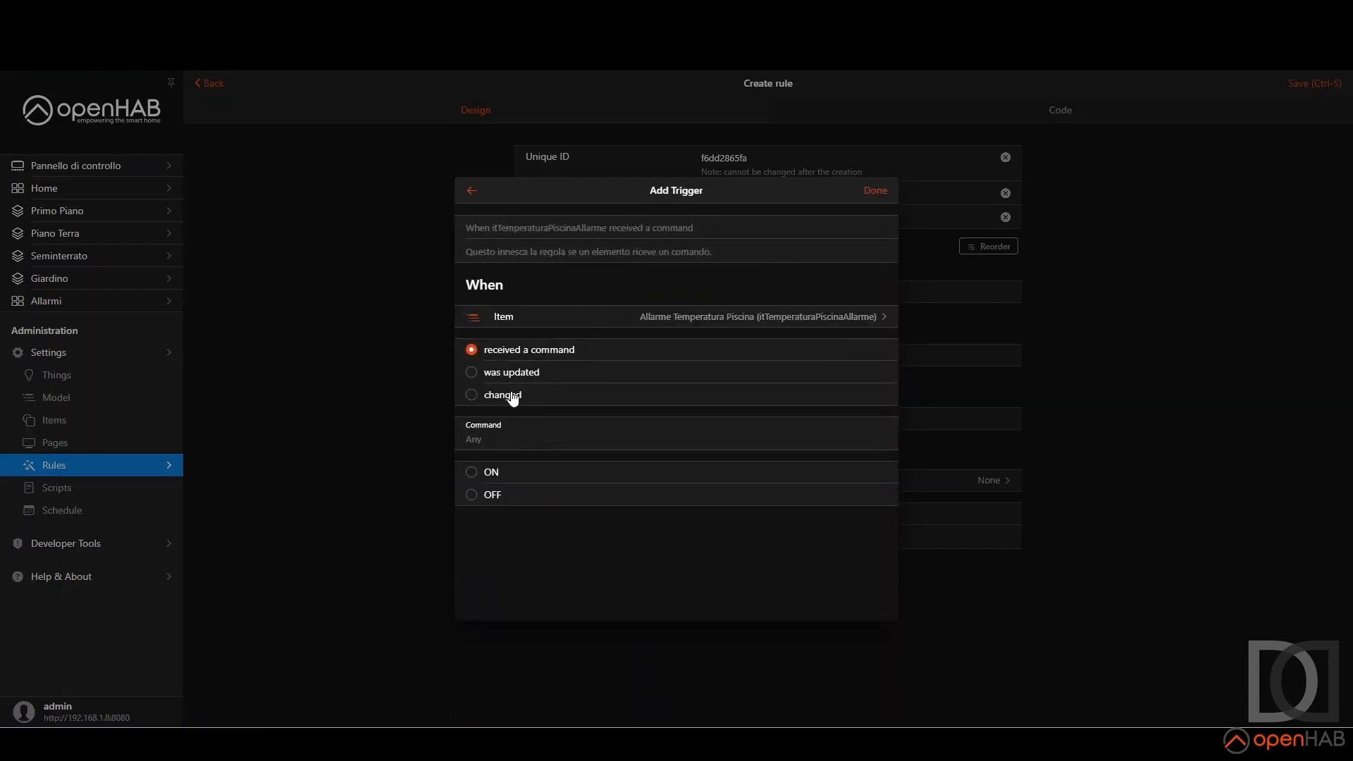
click(512, 396)
click(497, 506)
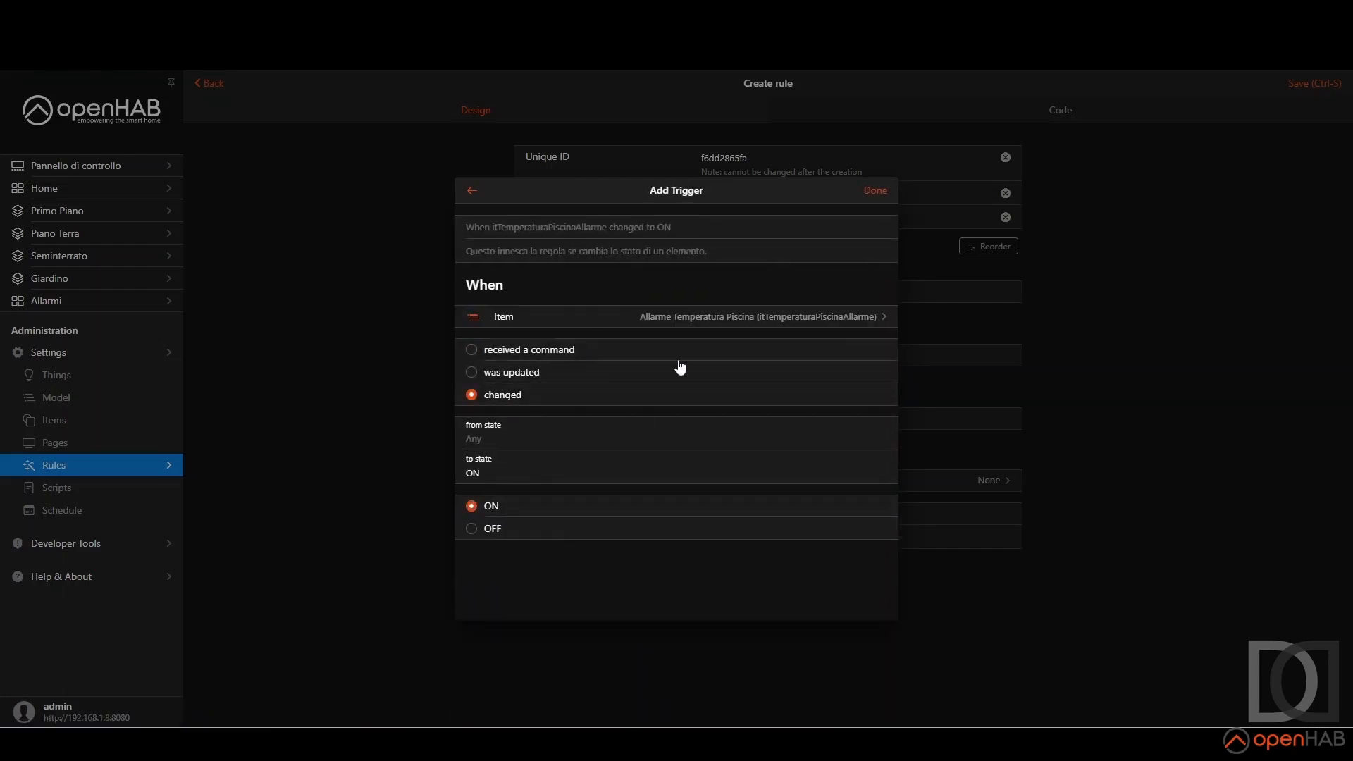
click(874, 192)
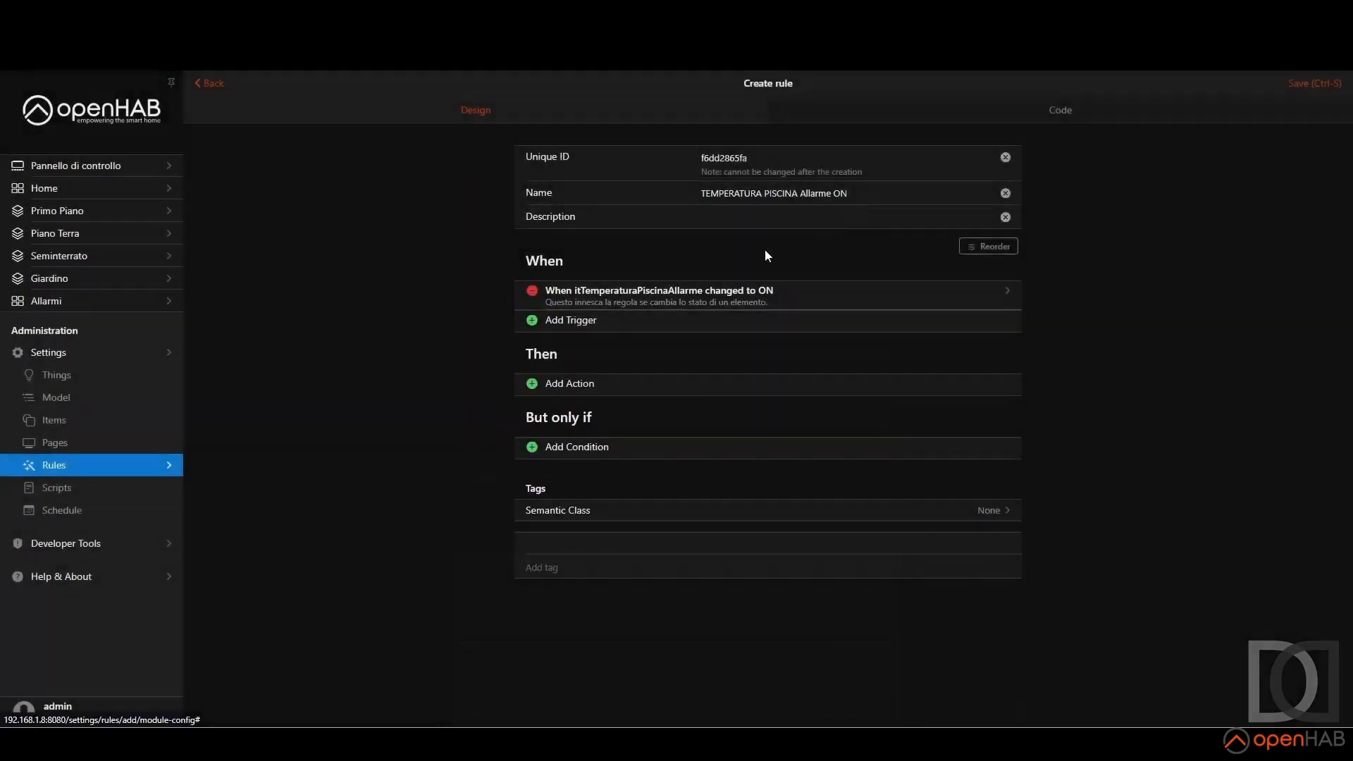
Step: Add a "broadcast a notification" action with the message "Temperatura piscina sotto soglia"
click(590, 388)
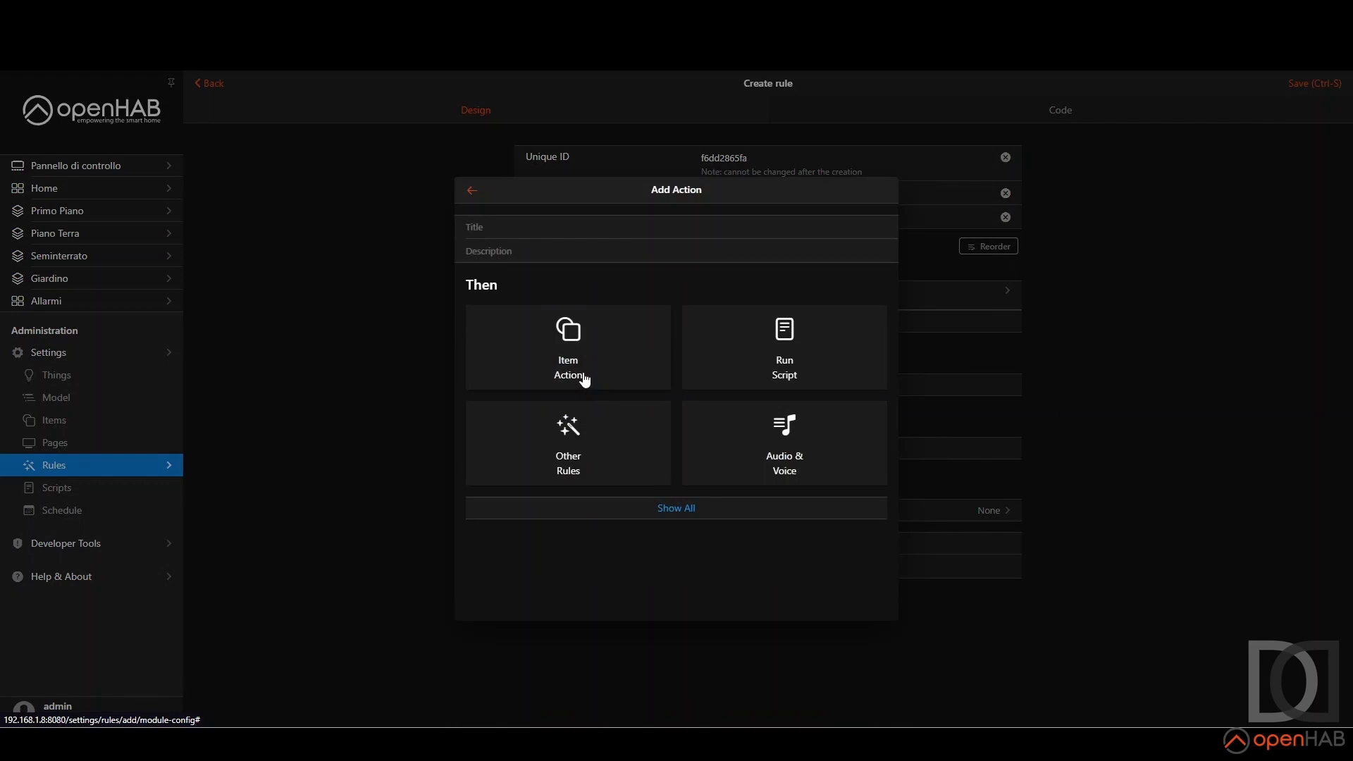
click(684, 508)
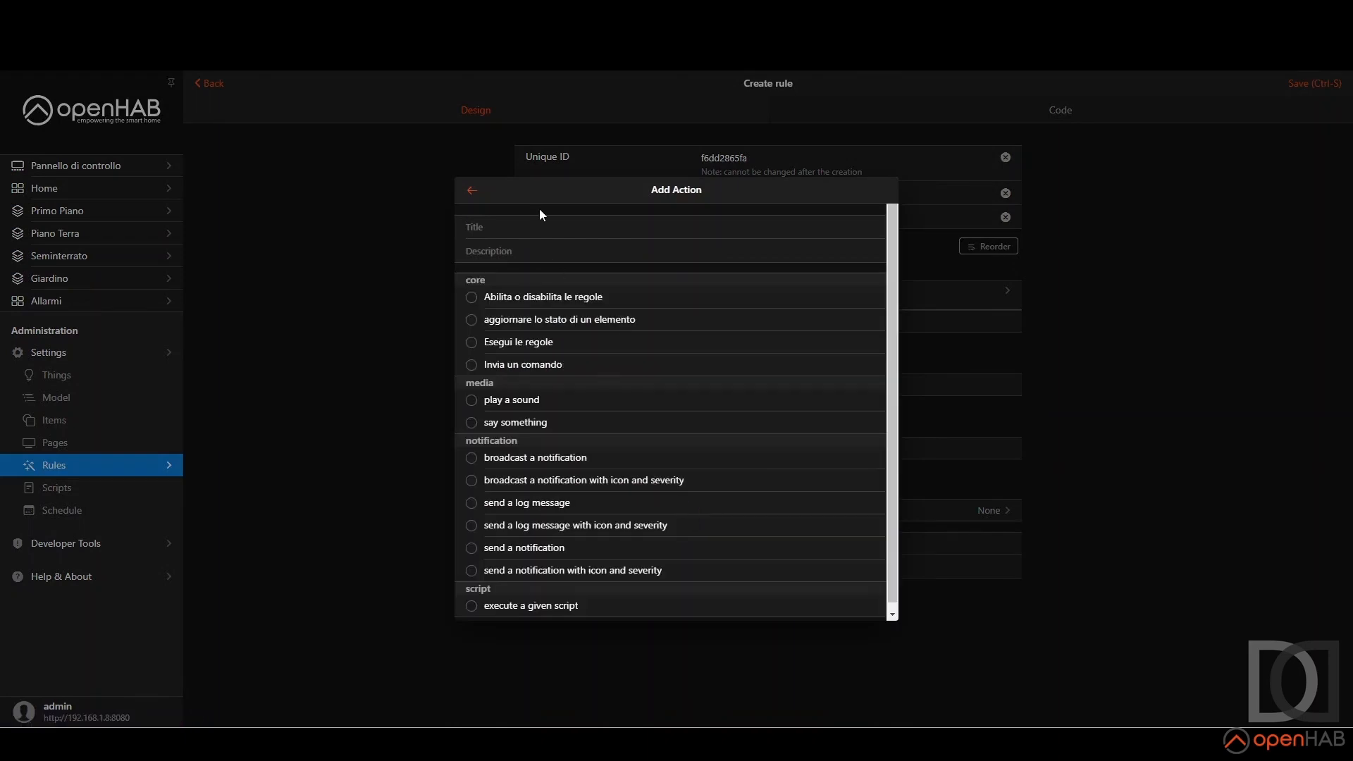
click(486, 457)
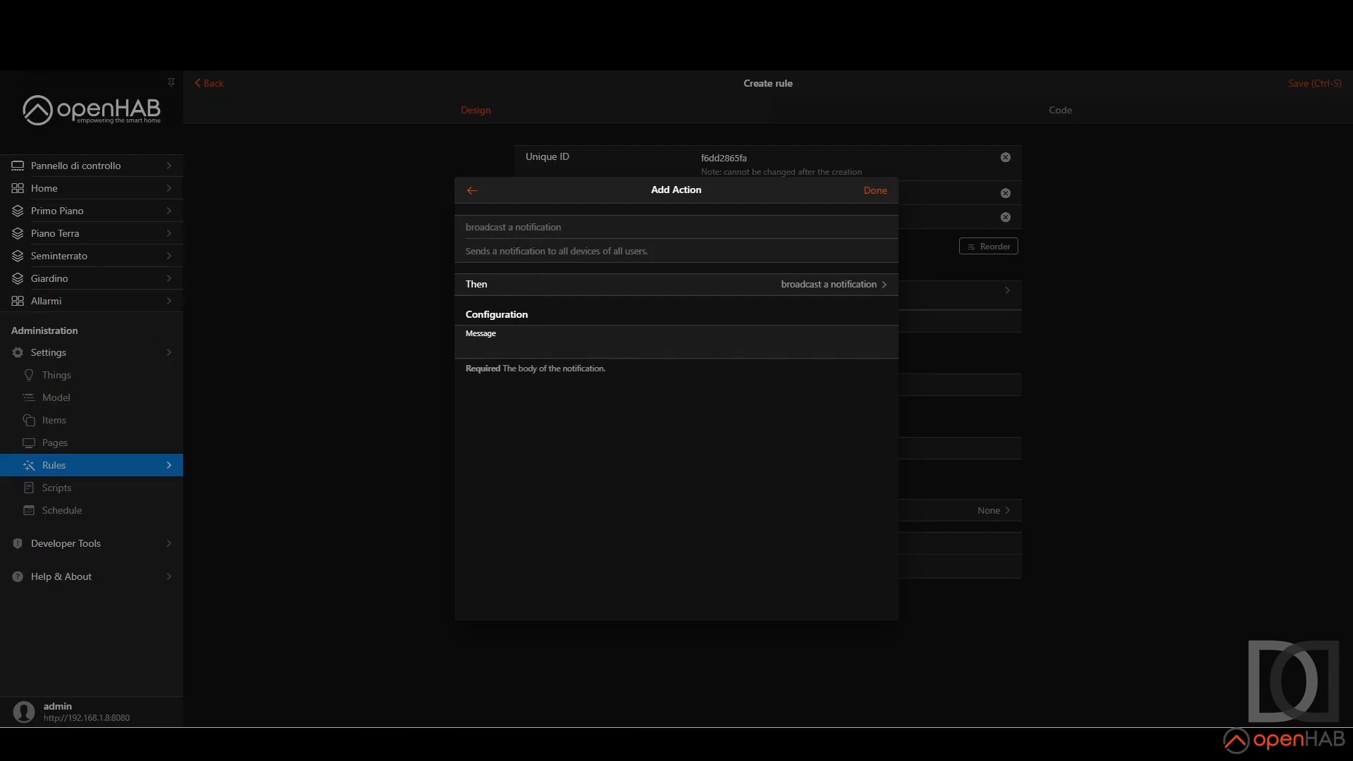
click(555, 344)
text(Temperatura puscin)
key(BackSpace)
key(BackSpace)
key(BackSpace)
key(BackSpace)
key(BackSpace)
text(iscina sotto soglia)
click(876, 190)
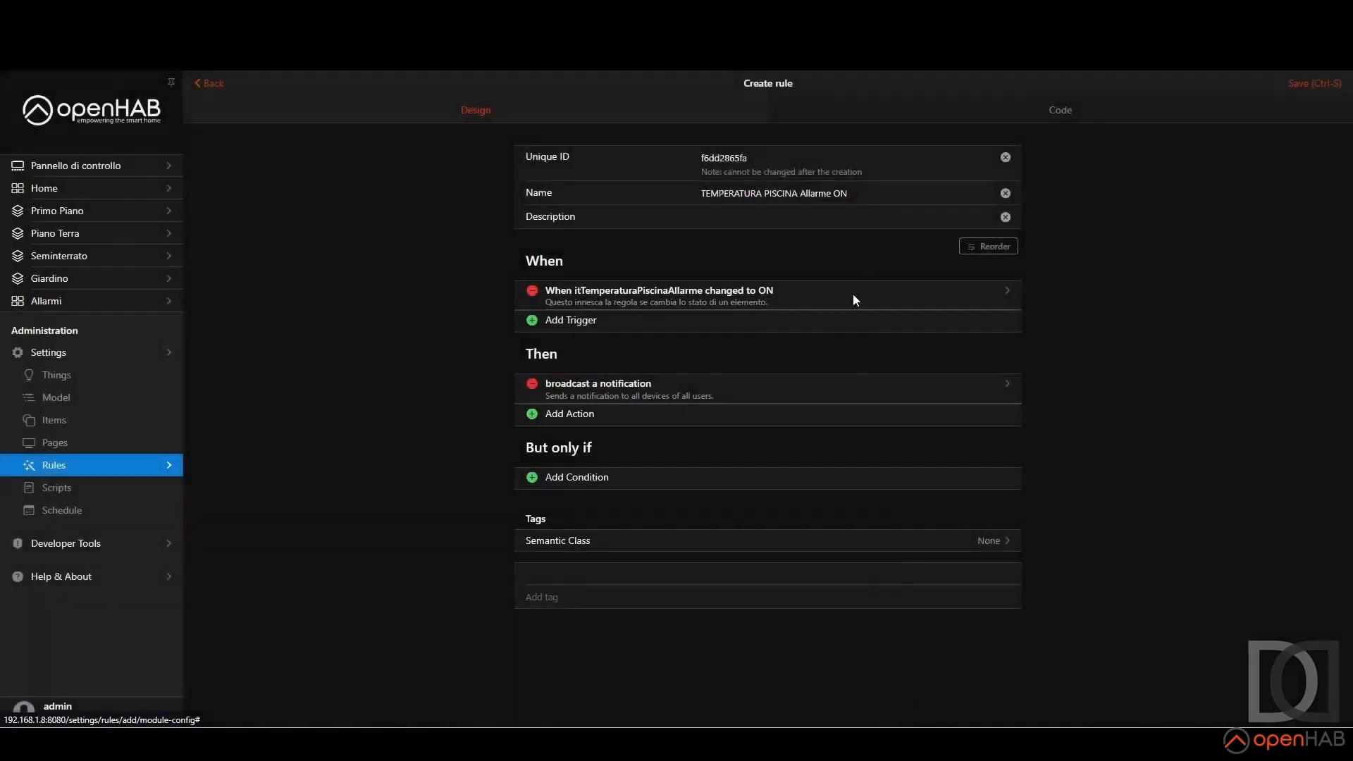
Step: Add a "send a log message" action with the message "Temperatura piscina sotto soglia"
click(571, 414)
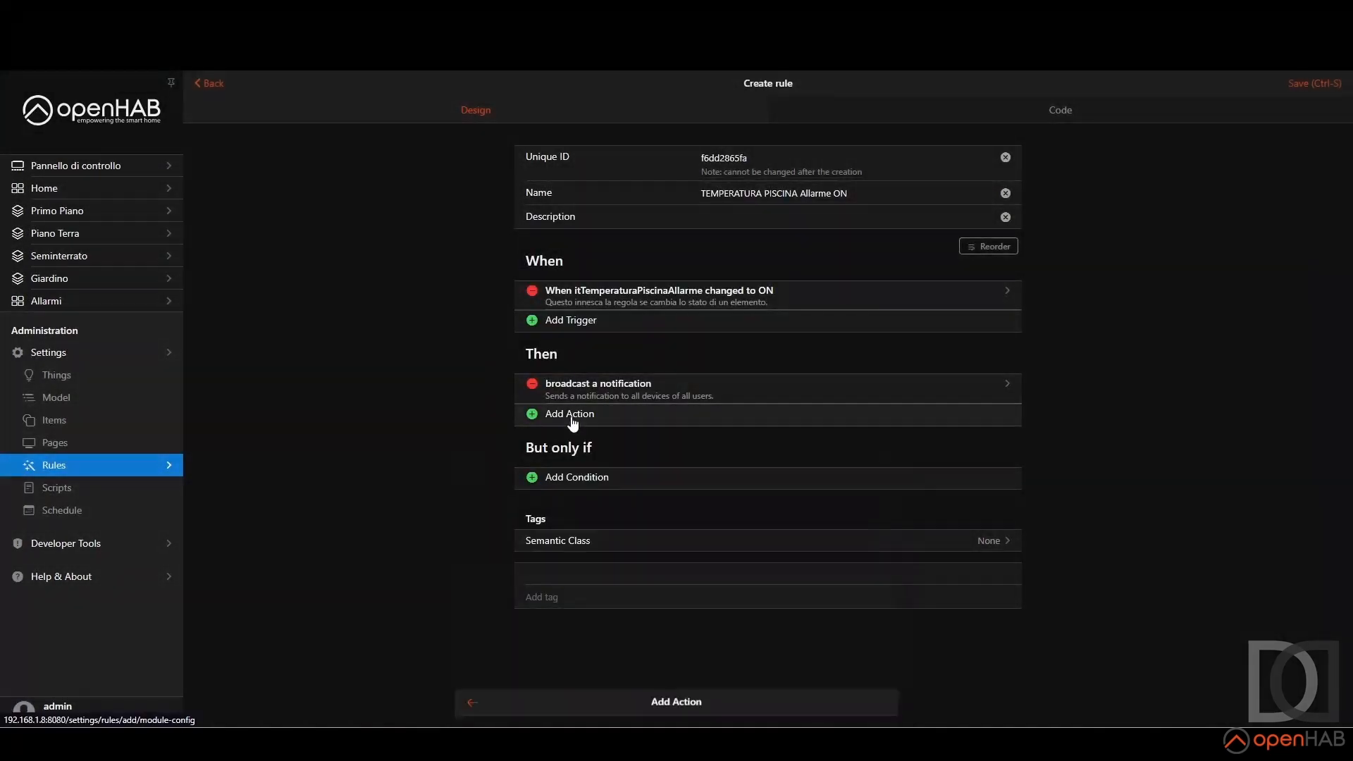
click(673, 508)
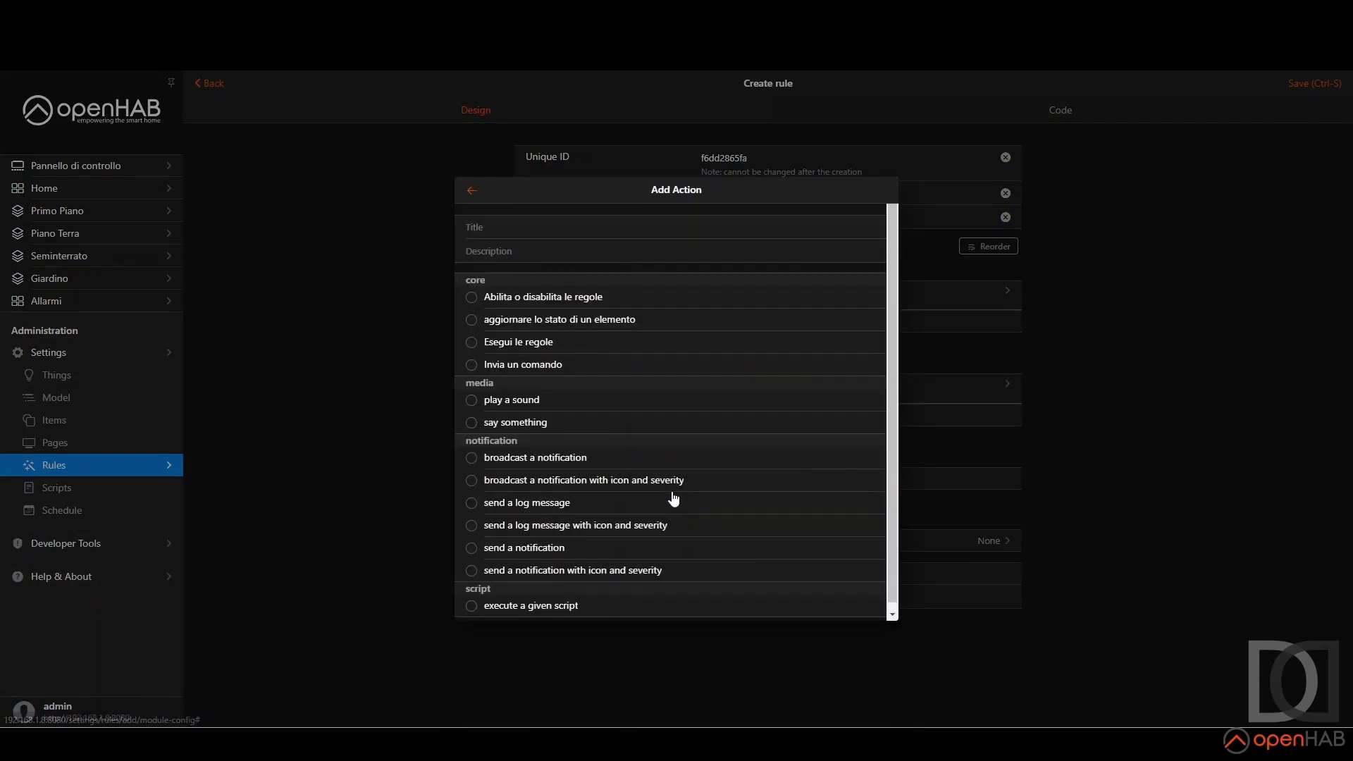
click(476, 507)
click(544, 346)
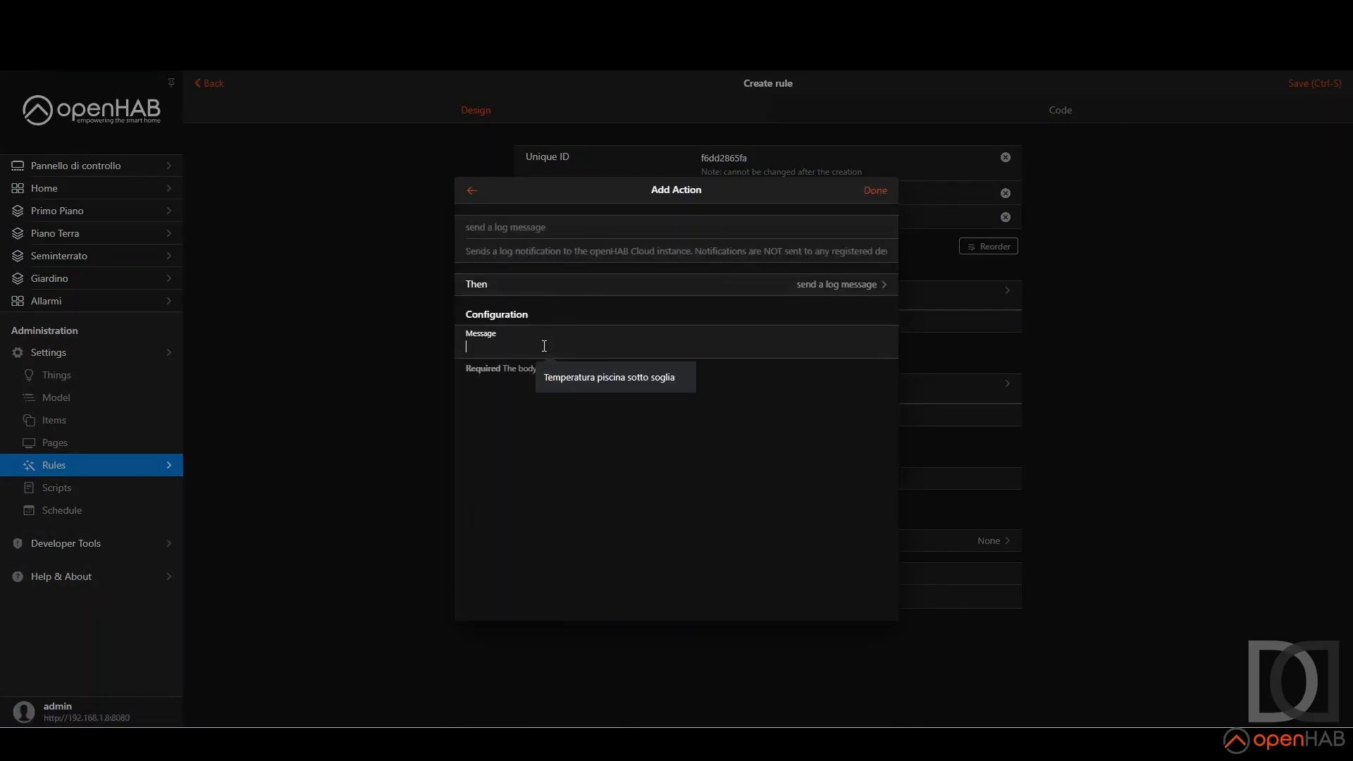
text(Temperatura)
key(Down)
click(633, 369)
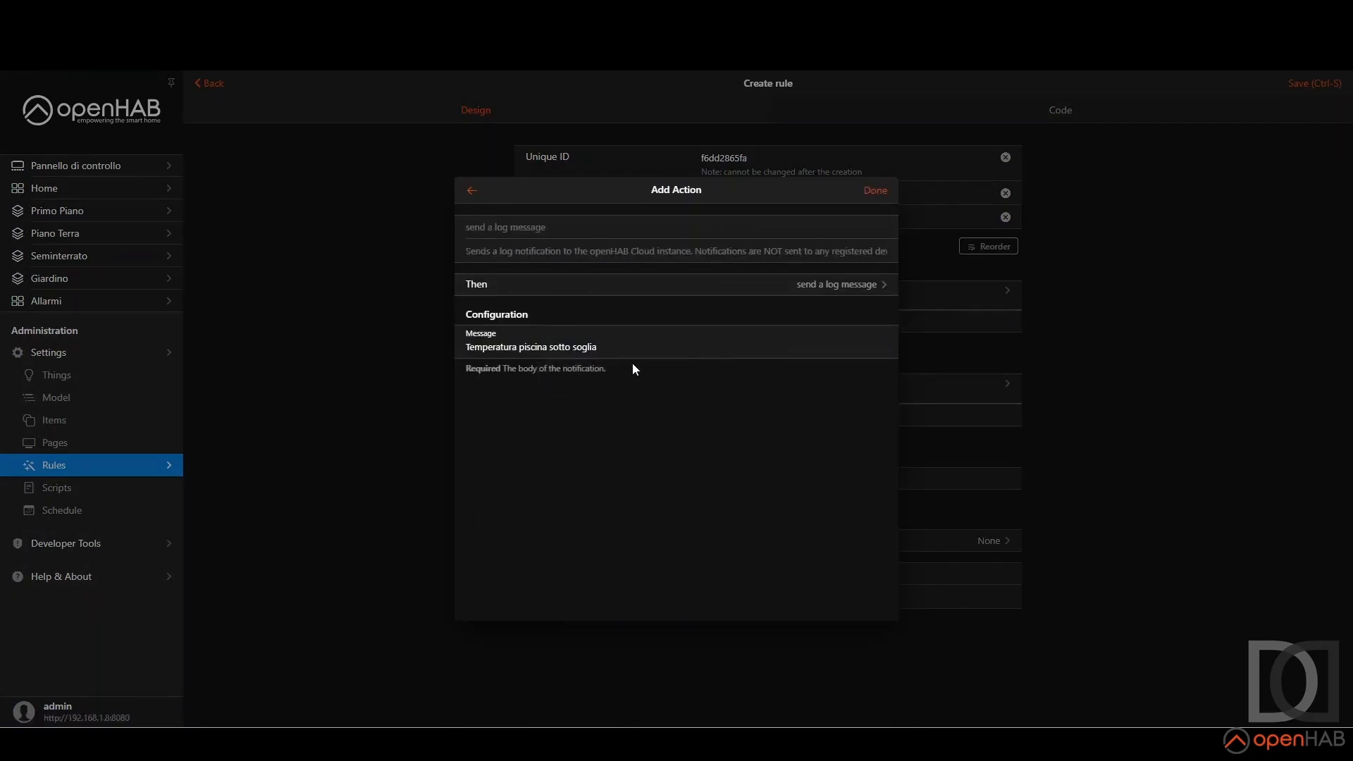
click(875, 191)
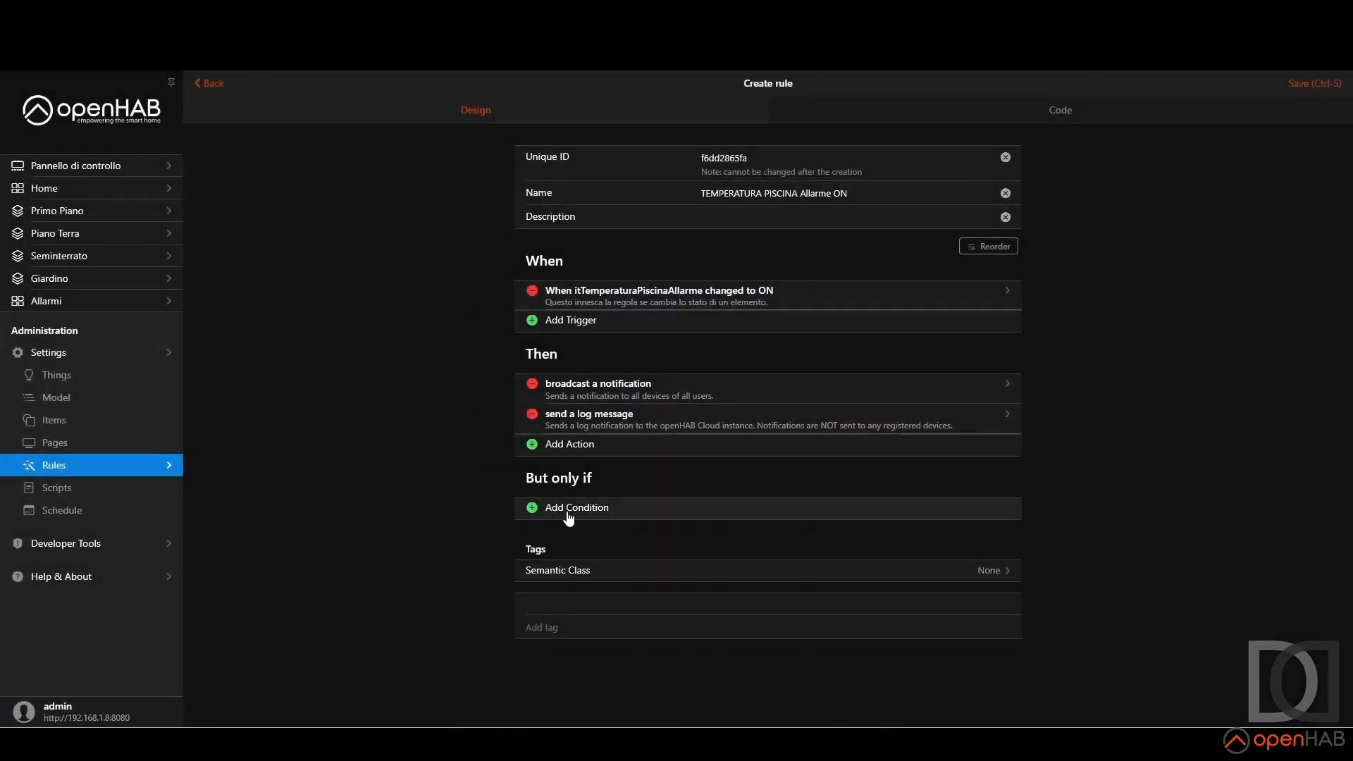
Step: Tag the rule with the semantic class Alarm and semantic property Temperature, and save it before returning to the rules list
click(597, 572)
text(alarm)
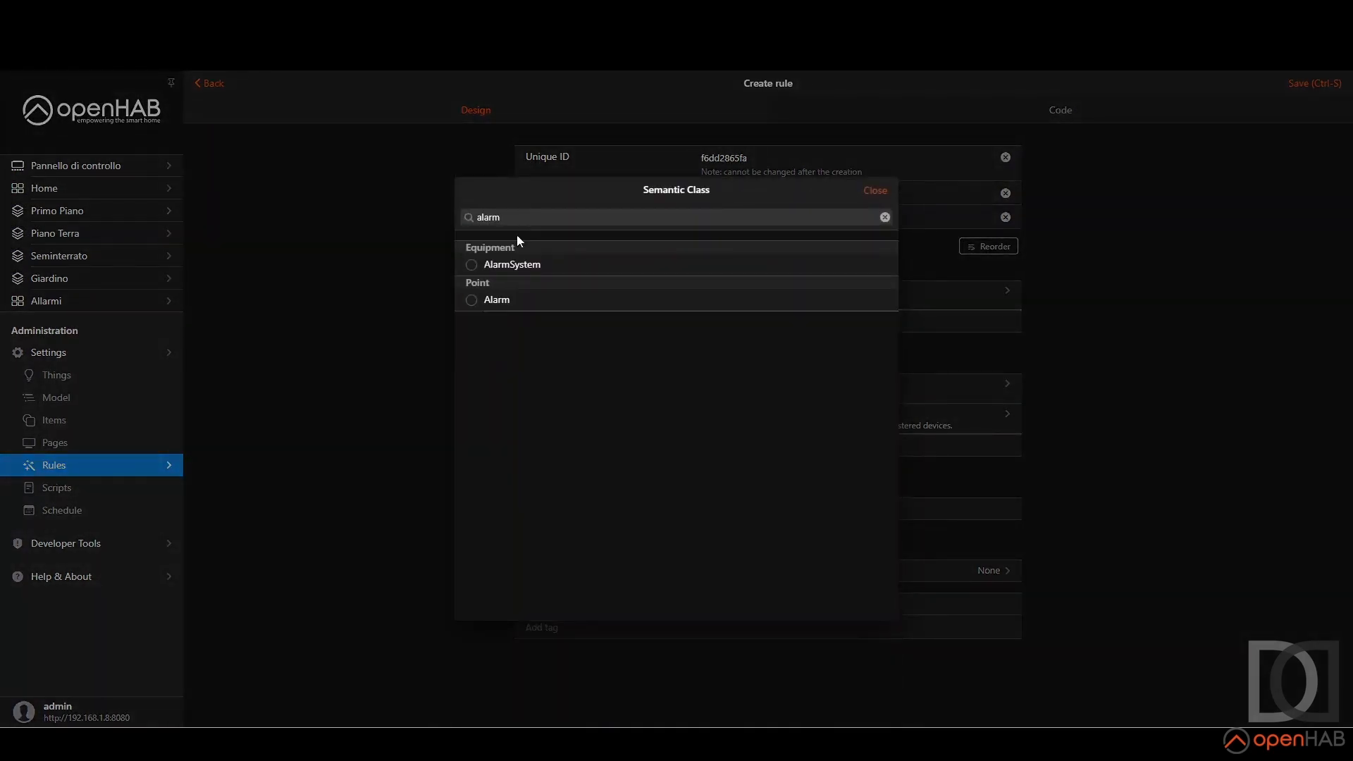
click(470, 302)
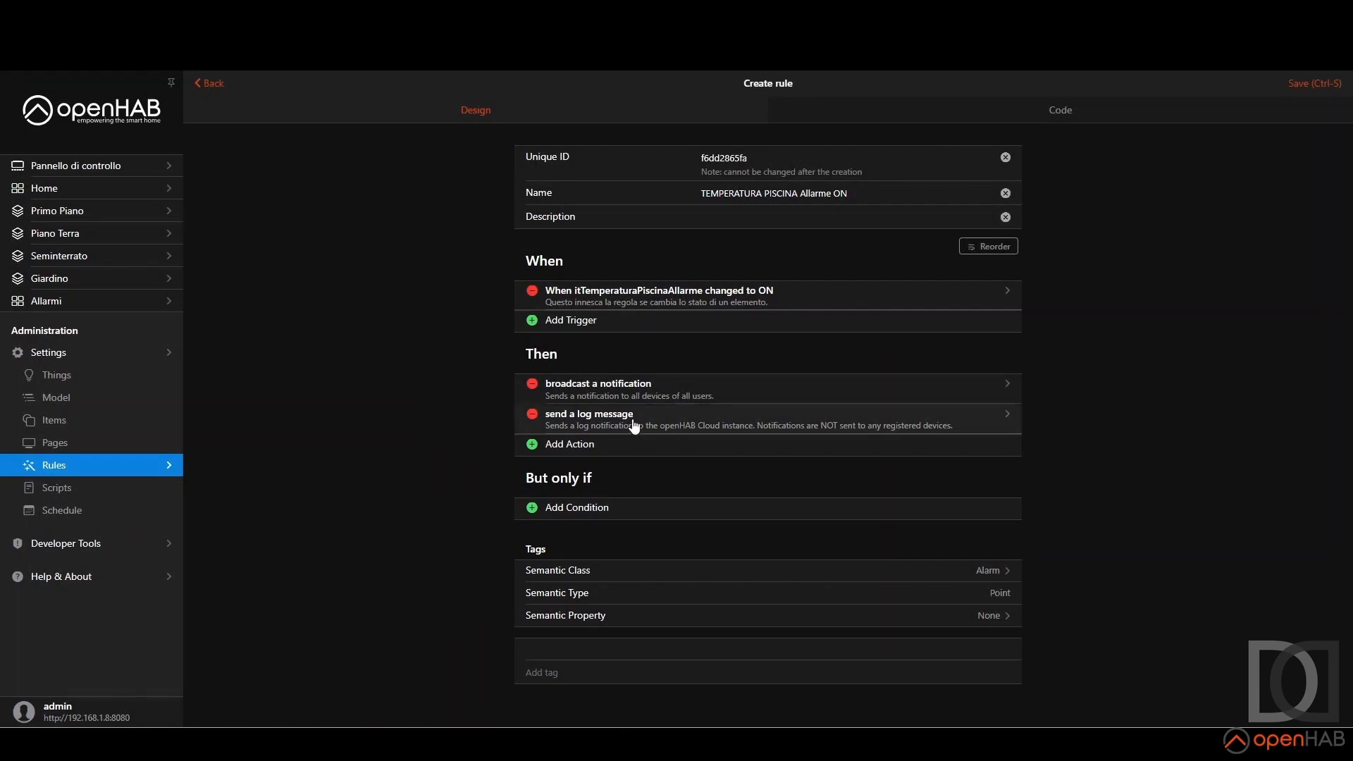
click(589, 616)
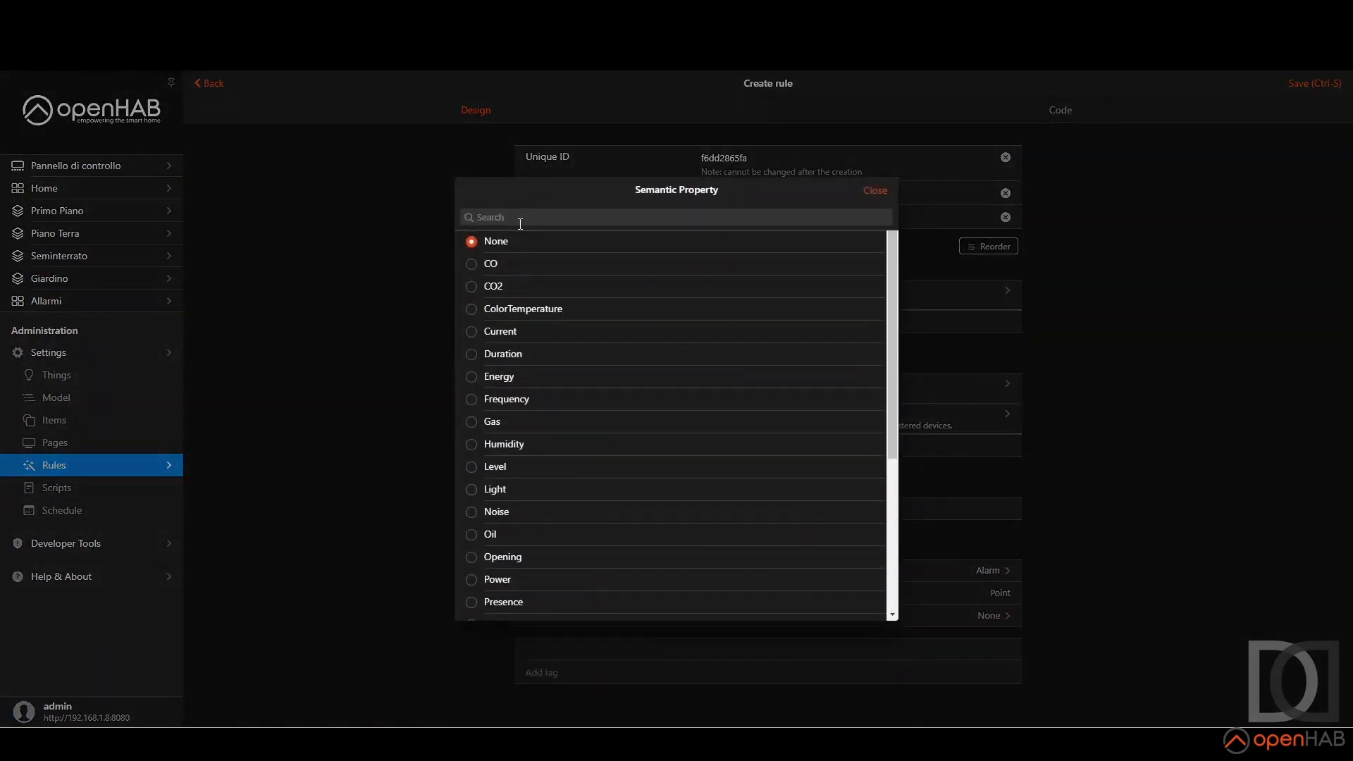
text(tempe)
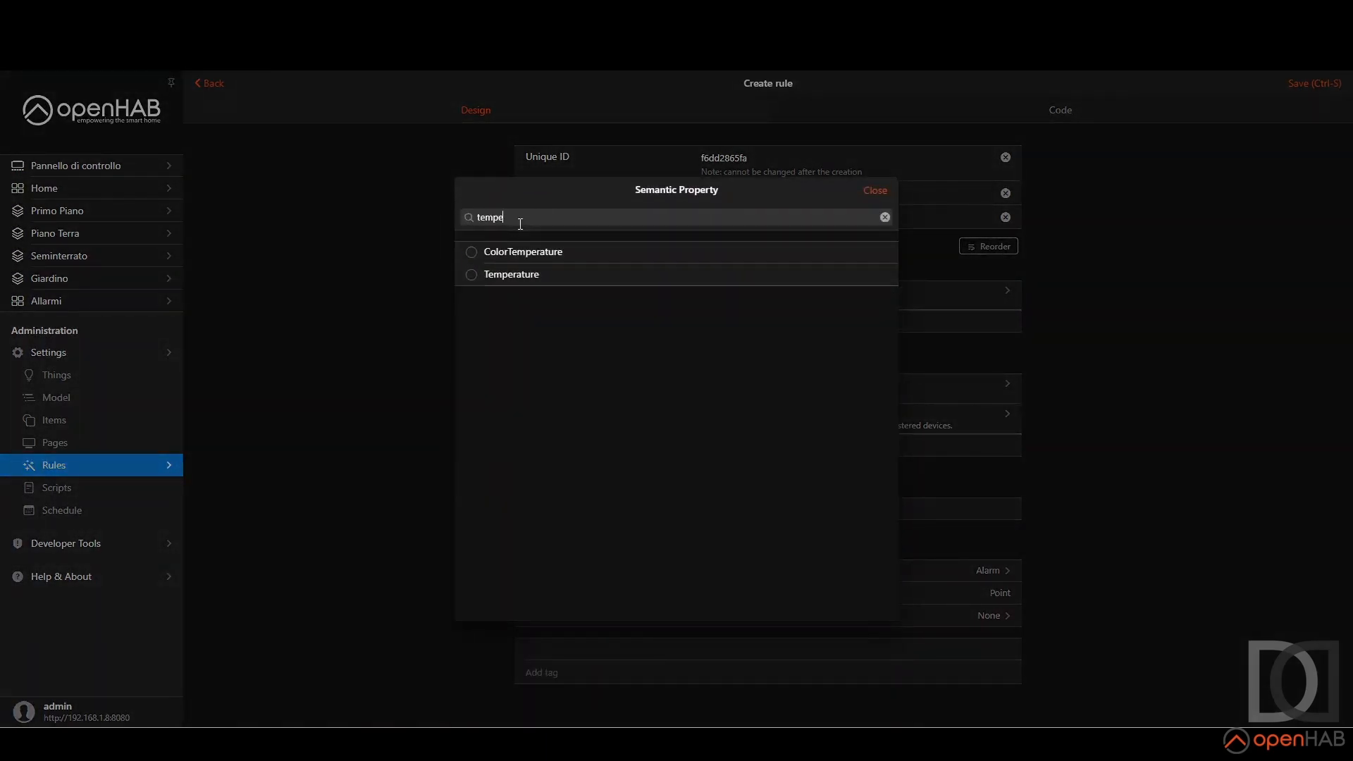
click(470, 275)
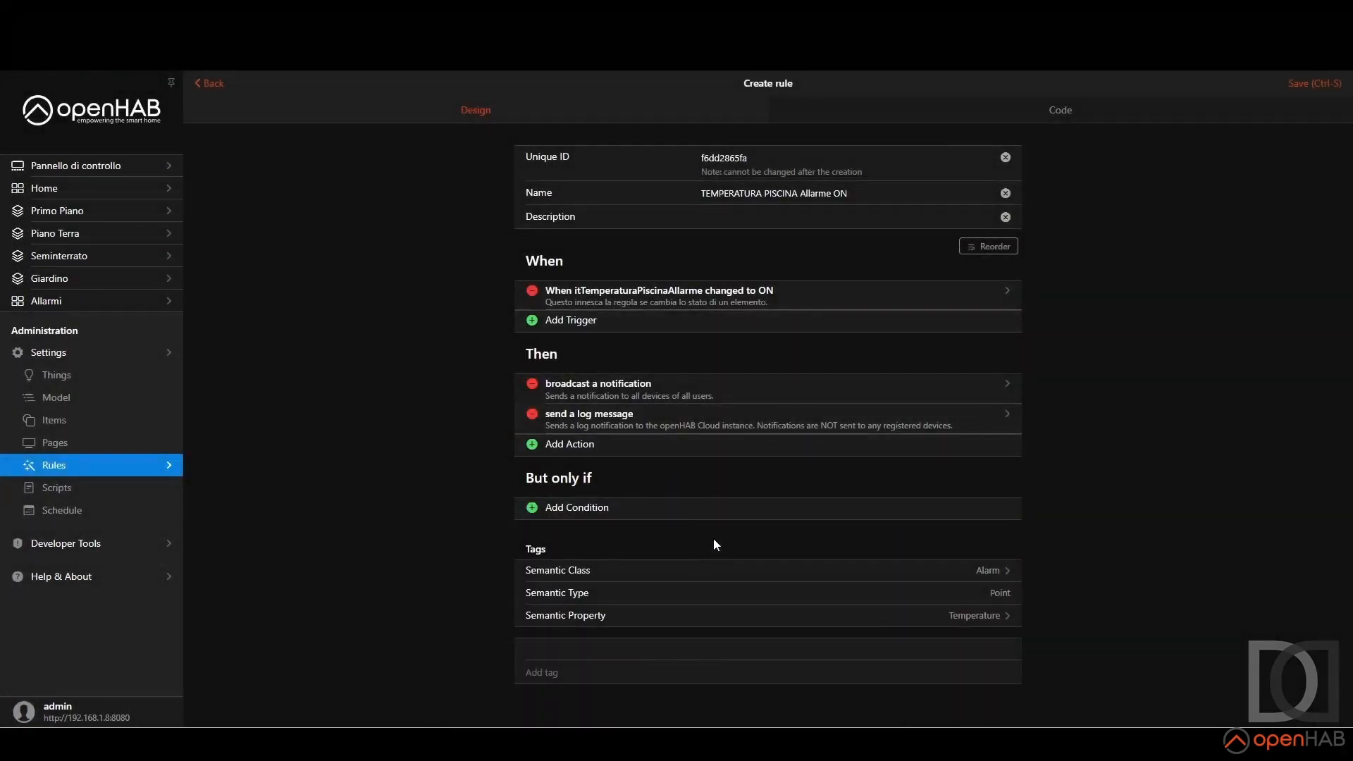
click(1329, 86)
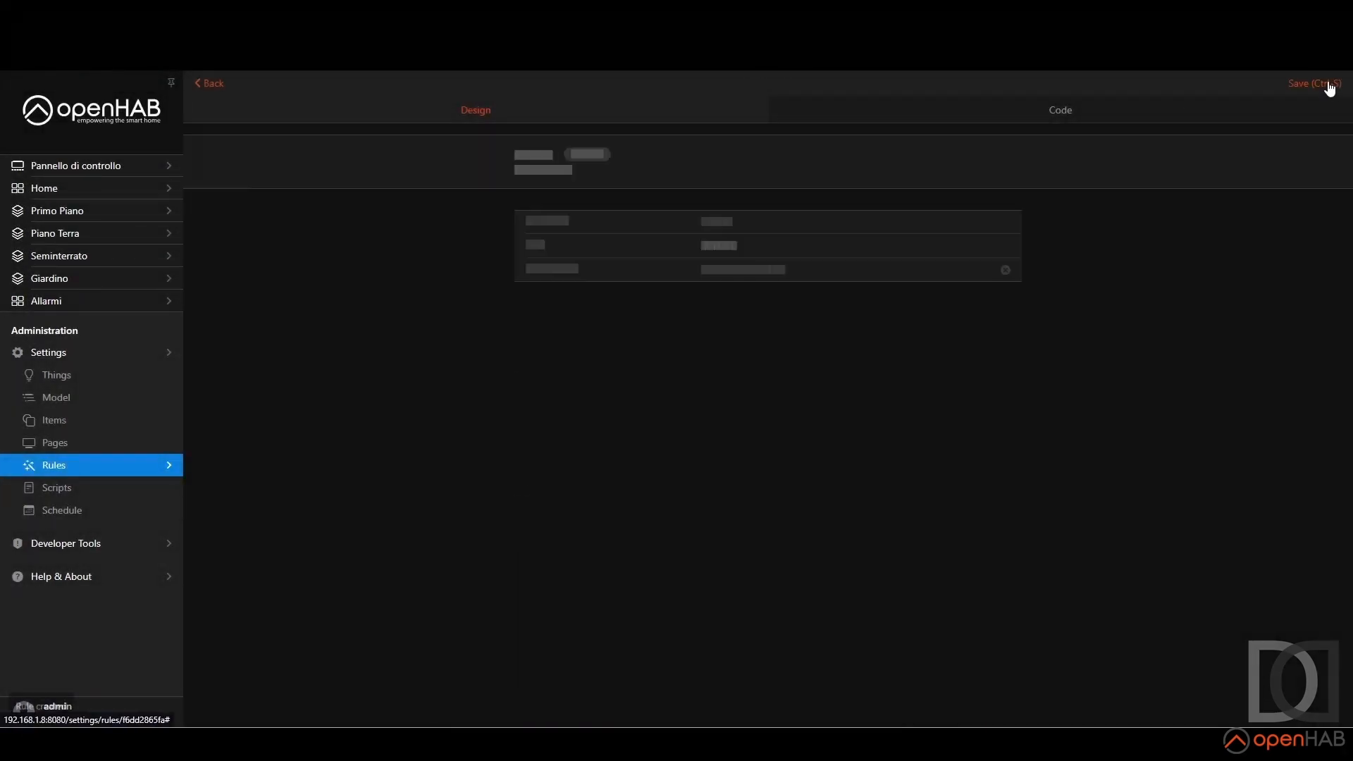
click(209, 83)
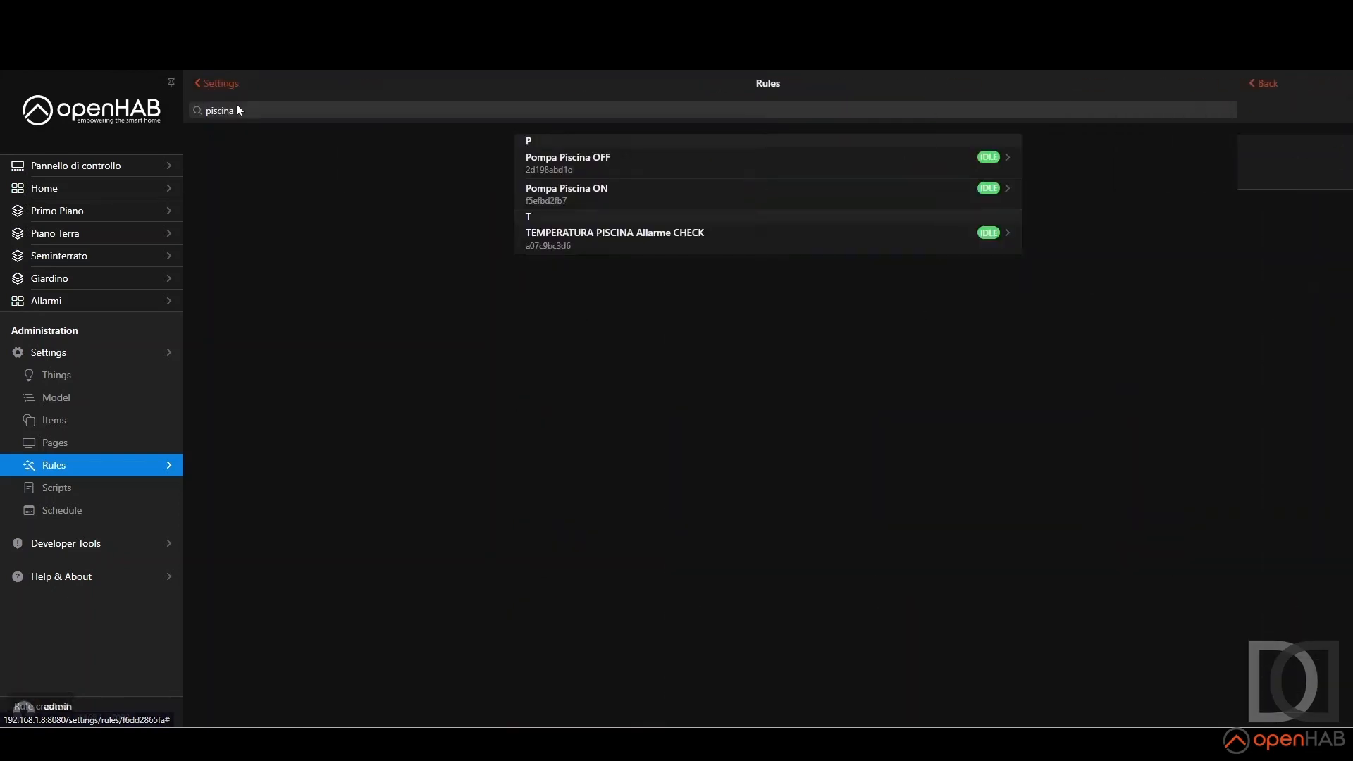